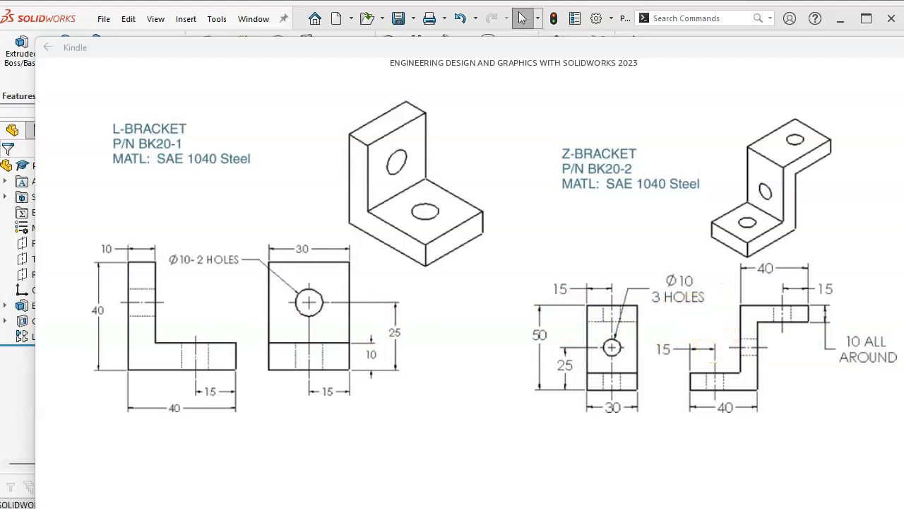
Step: Examine the L-bracket, Z-bracket, C-bracket and quad plate drawings in Kindle, and bring SOLIDWORKS back to the front
{"action": "key", "text": "Right"}
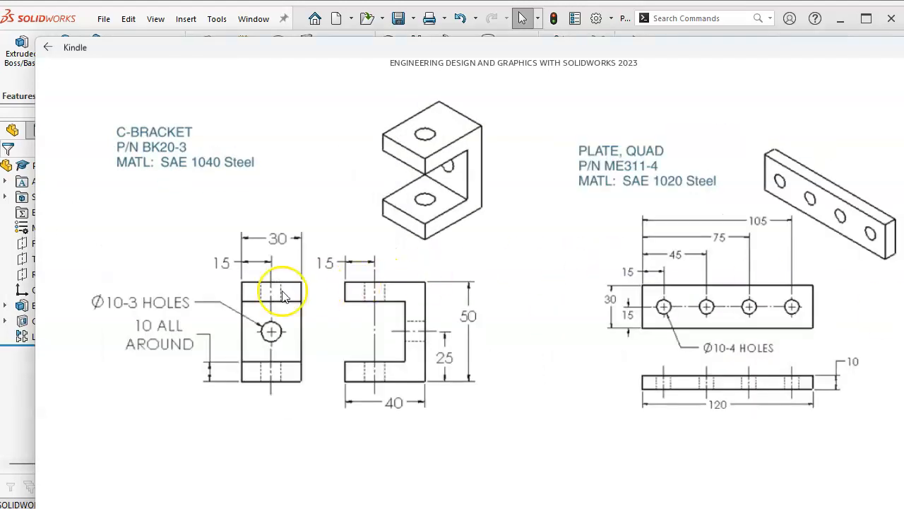
{"action": "left_click", "coordinate": [132, 271]}
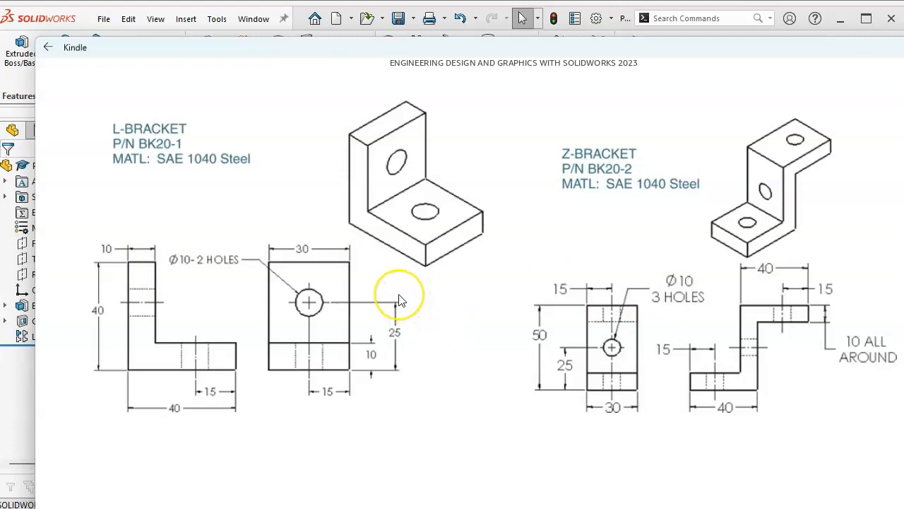
{"action": "left_click_drag", "start_coordinate": [332, 55], "coordinate": [630, 77]}
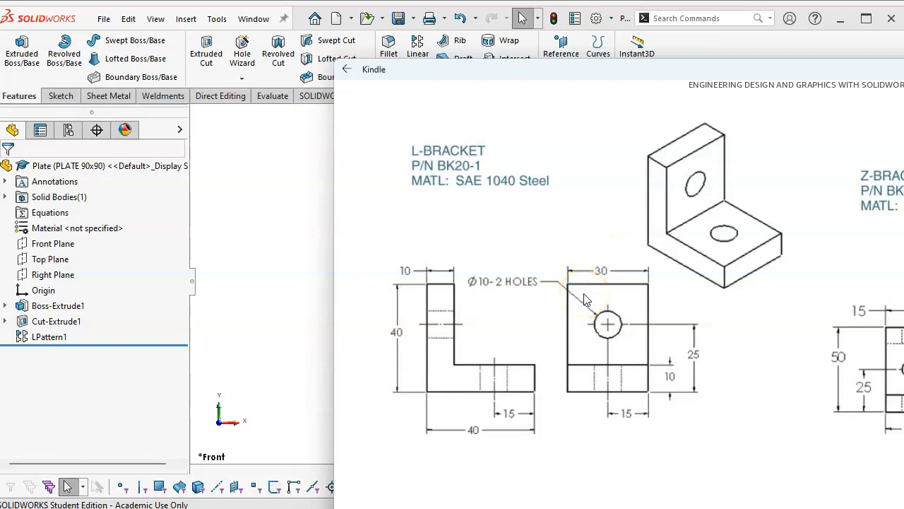
{"action": "left_click", "coordinate": [289, 230]}
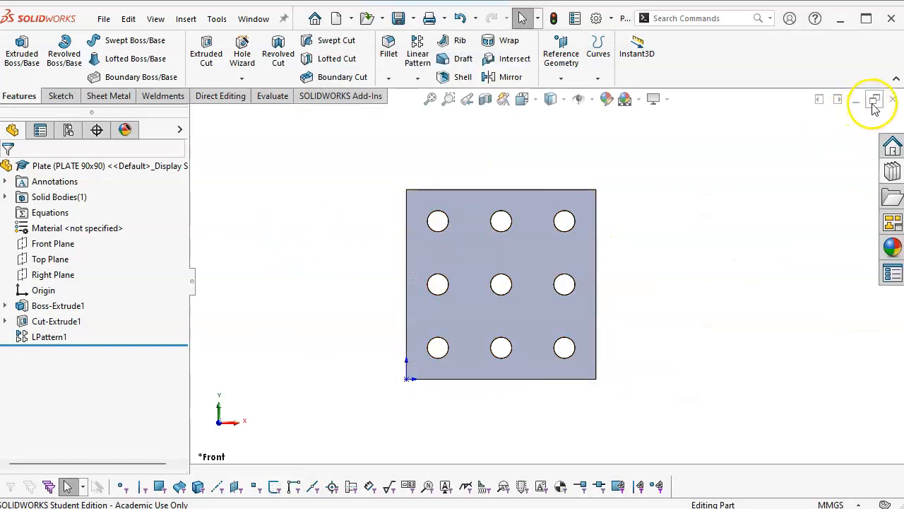
Step: Save and close the 90x90 plate part, and close the 30x60 spacer part with its changes saved
{"action": "left_click", "coordinate": [399, 19]}
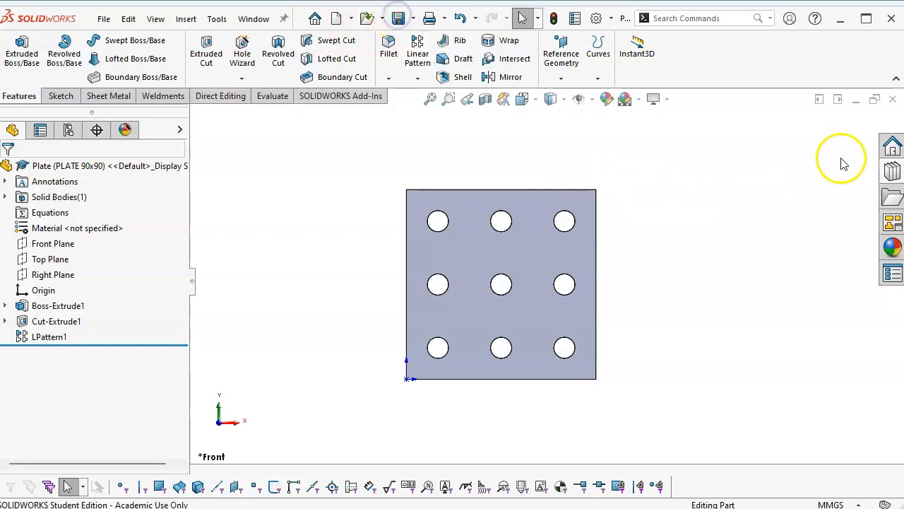
{"action": "left_click", "coordinate": [891, 100]}
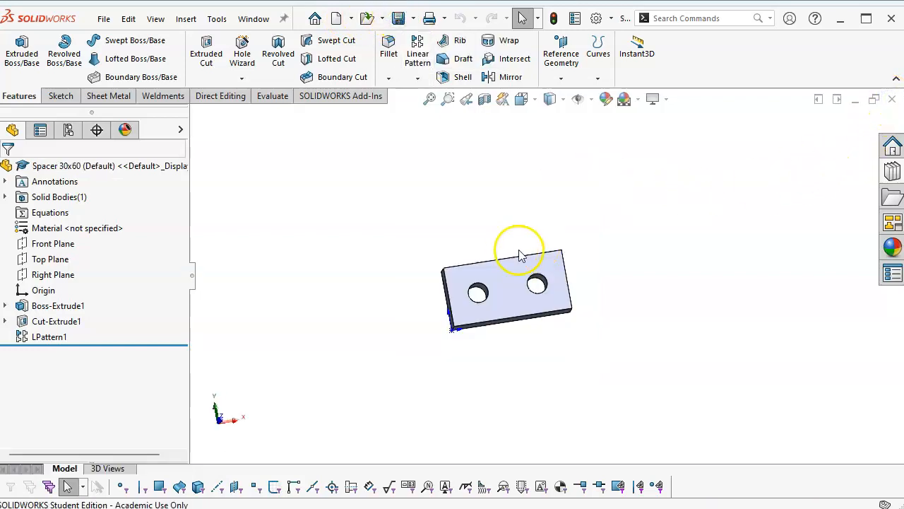
{"action": "left_click", "coordinate": [891, 100]}
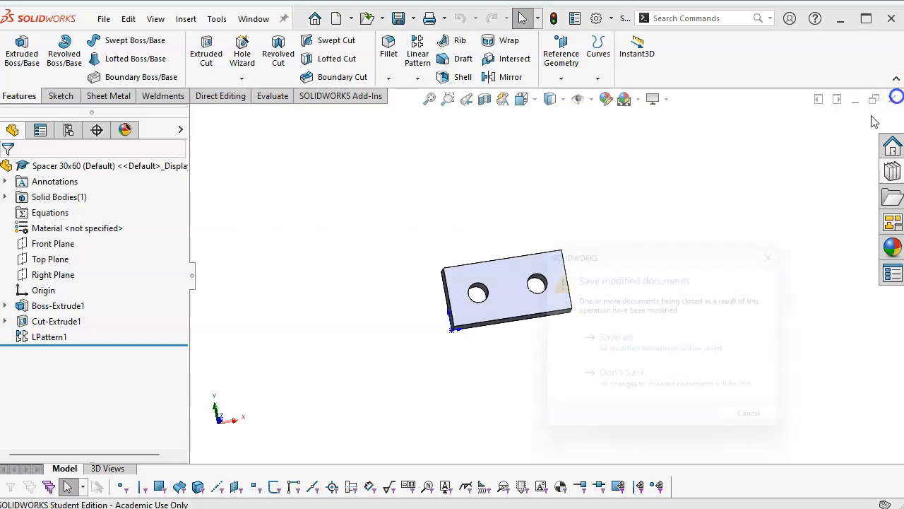
{"action": "left_click", "coordinate": [625, 346]}
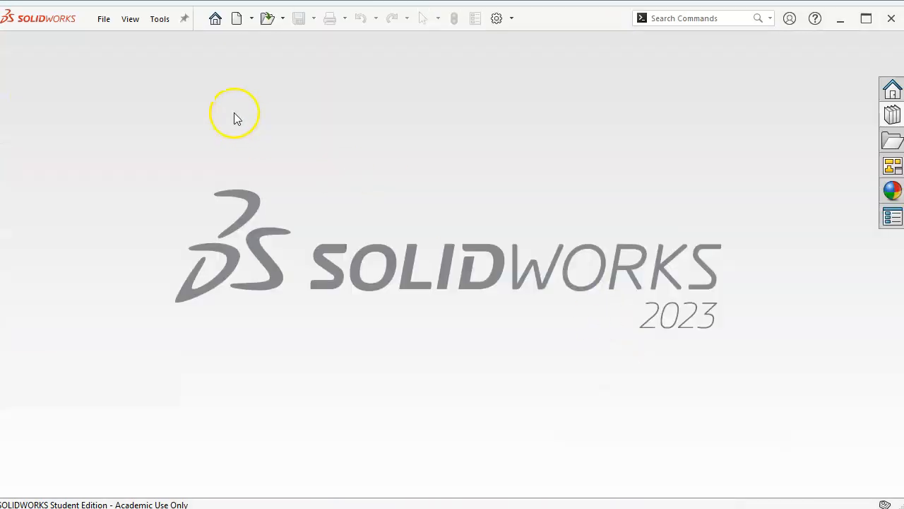
Step: Create a new part from the Part Metric template and open a sketch on the Front Plane
{"action": "left_click", "coordinate": [237, 19]}
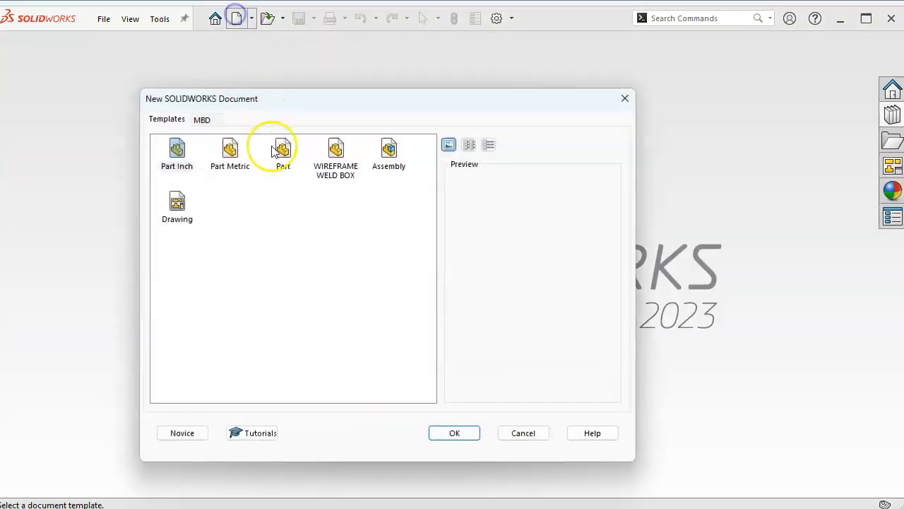
{"action": "double_click", "coordinate": [232, 152]}
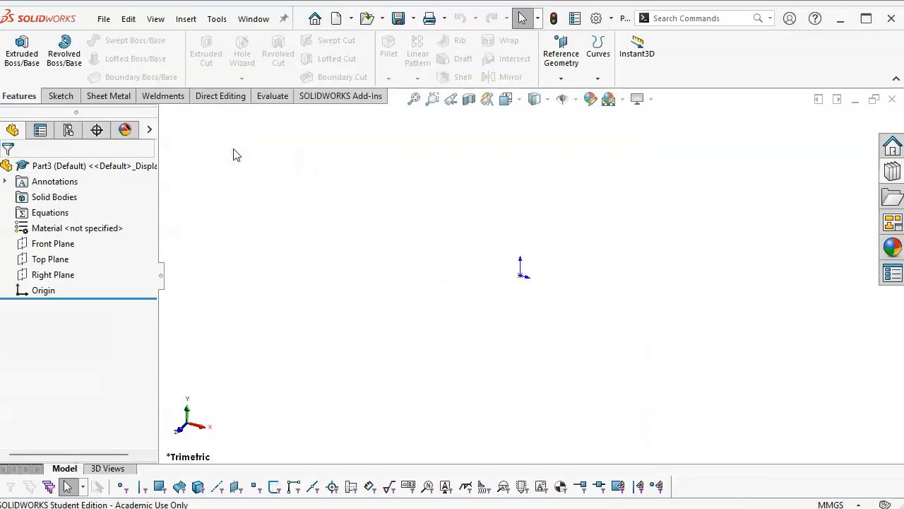
{"action": "left_click", "coordinate": [95, 242]}
{"action": "left_click", "coordinate": [71, 217]}
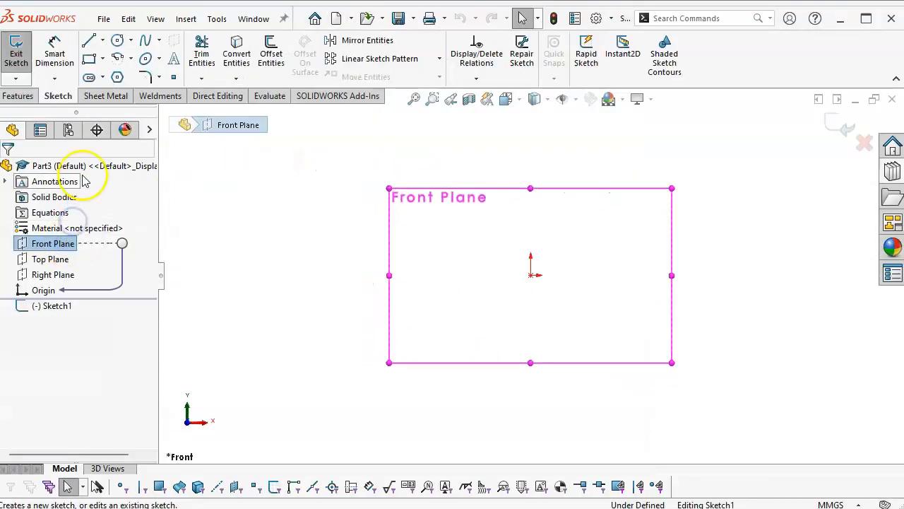
Step: Sketch two connected lines, each 40 mm long with its length dimension, away from the origin
{"action": "left_click", "coordinate": [89, 40]}
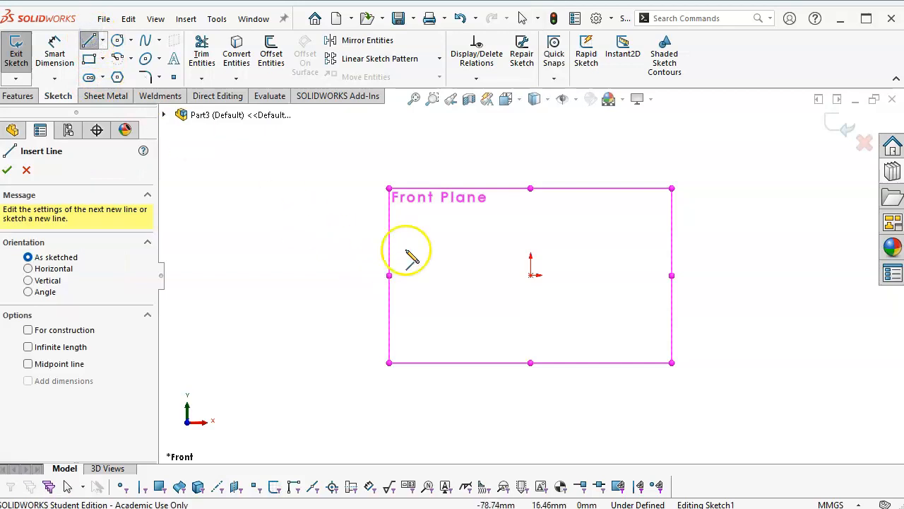
{"action": "left_click", "coordinate": [903, 148]}
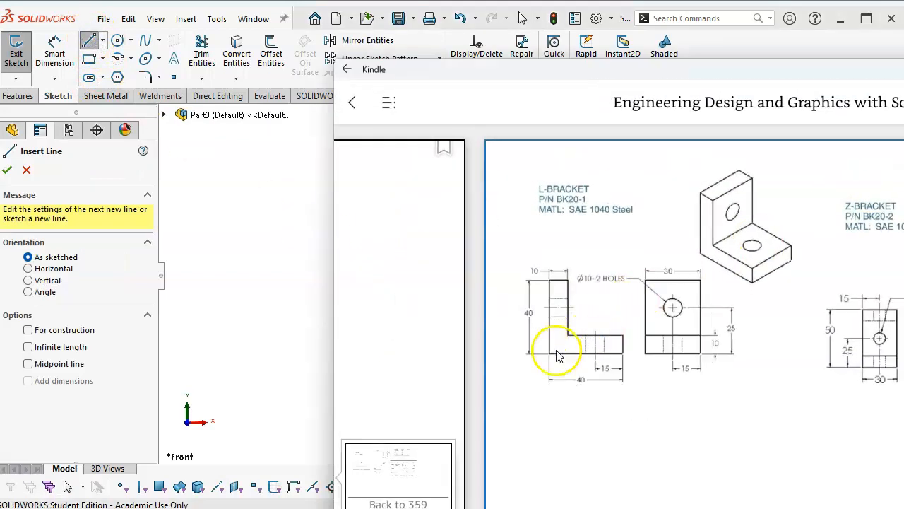
{"action": "left_click", "coordinate": [235, 229]}
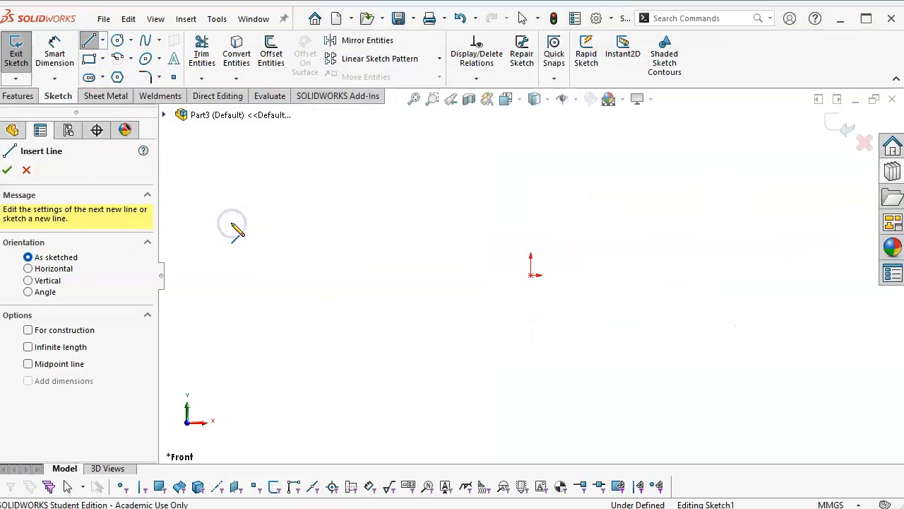
{"action": "left_click", "coordinate": [232, 223]}
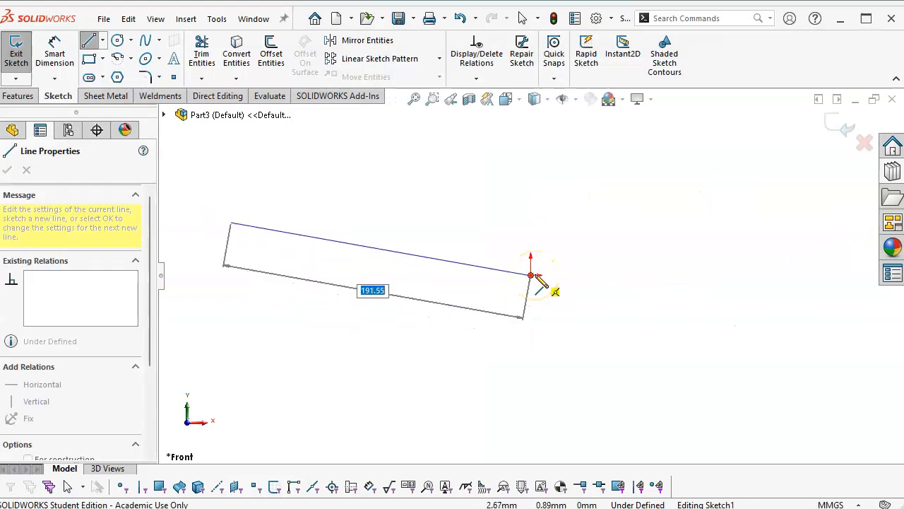
{"action": "key", "text": "Return"}
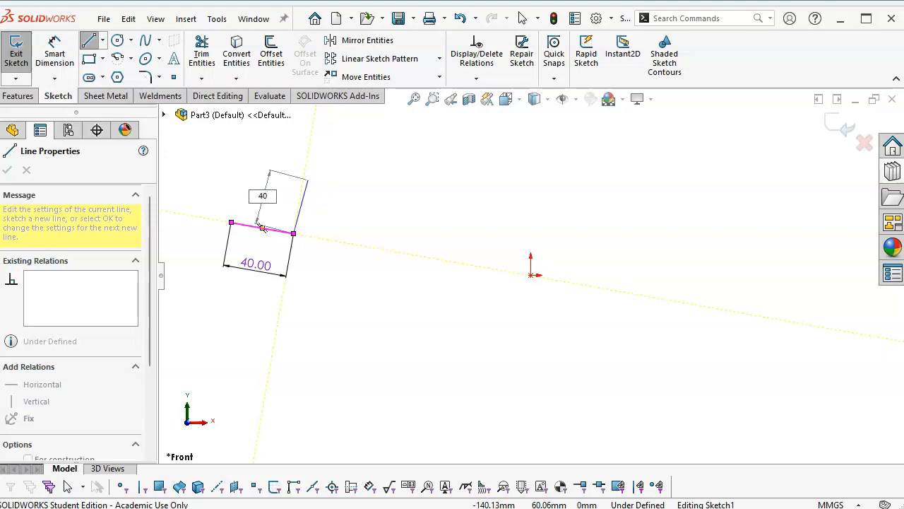
{"action": "key", "text": "Return"}
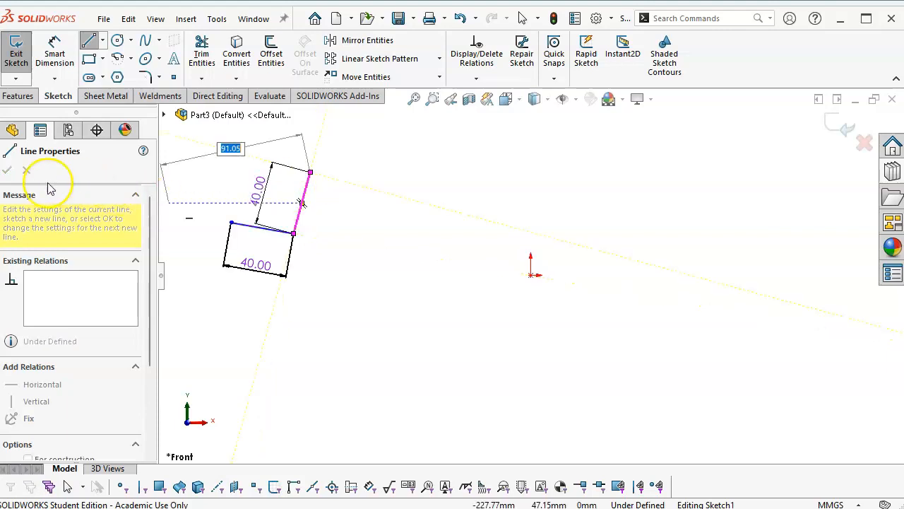
{"action": "type", "text": "40"}
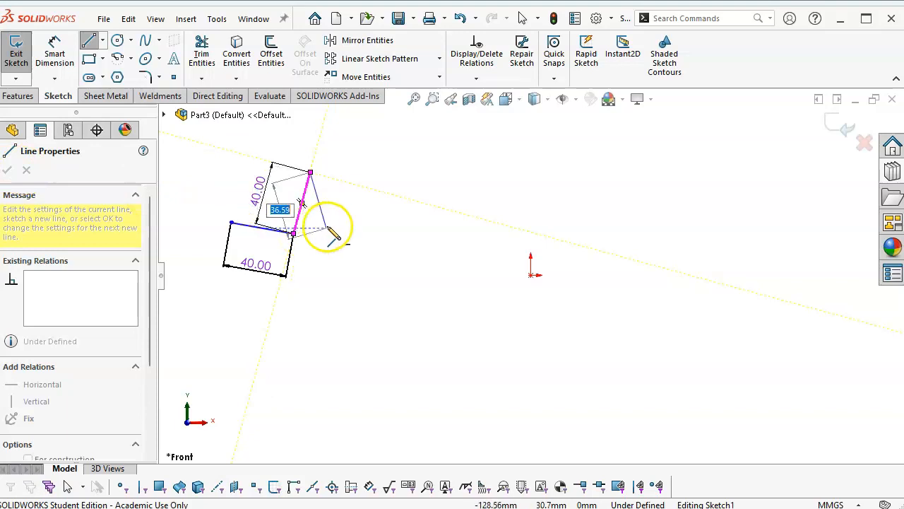
{"action": "key", "text": "Return"}
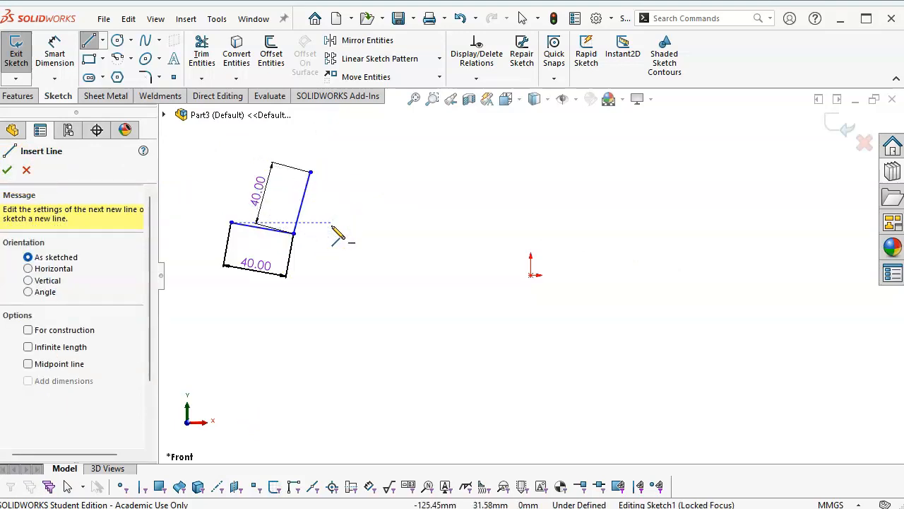
{"action": "right_click", "coordinate": [338, 229]}
{"action": "left_click", "coordinate": [404, 237]}
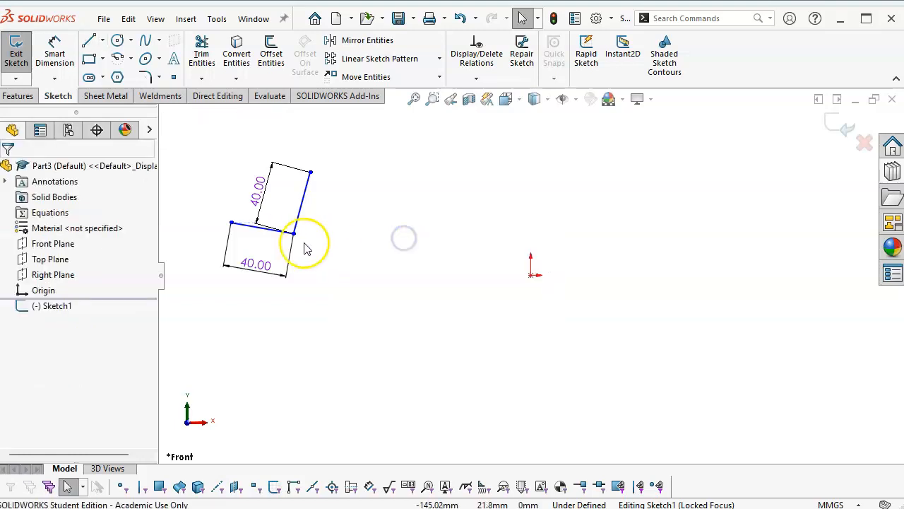
Step: Place the lines' shared corner on the origin, with one line running along X and the other upward along Y
{"action": "mouse_move", "coordinate": [294, 233]}
{"action": "left_mouse_down"}
{"action": "mouse_move", "coordinate": [409, 259]}
{"action": "mouse_move", "coordinate": [420, 238]}
{"action": "mouse_move", "coordinate": [475, 258]}
{"action": "mouse_move", "coordinate": [458, 289]}
{"action": "mouse_move", "coordinate": [453, 277]}
{"action": "mouse_move", "coordinate": [531, 281]}
{"action": "left_mouse_up"}
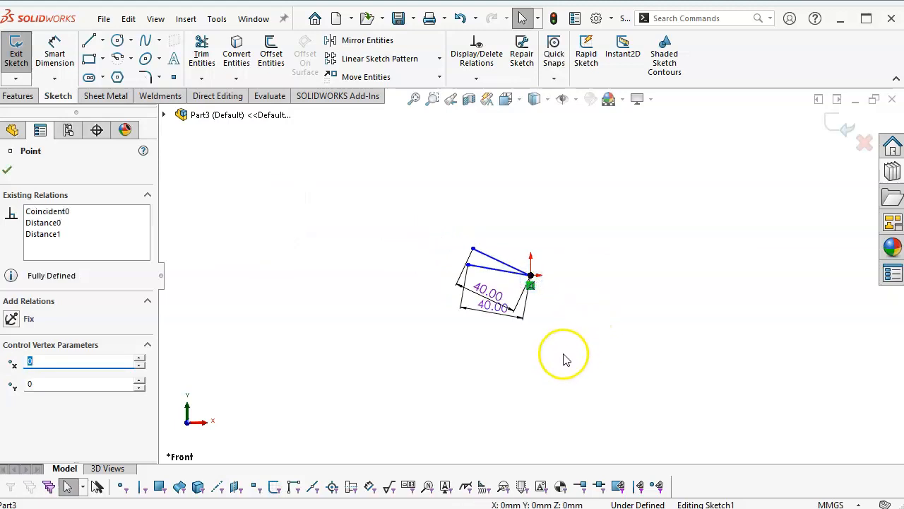
{"action": "mouse_move", "coordinate": [485, 255]}
{"action": "left_mouse_down"}
{"action": "mouse_move", "coordinate": [476, 245]}
{"action": "mouse_move", "coordinate": [589, 246]}
{"action": "mouse_move", "coordinate": [619, 261]}
{"action": "mouse_move", "coordinate": [620, 279]}
{"action": "left_mouse_up"}
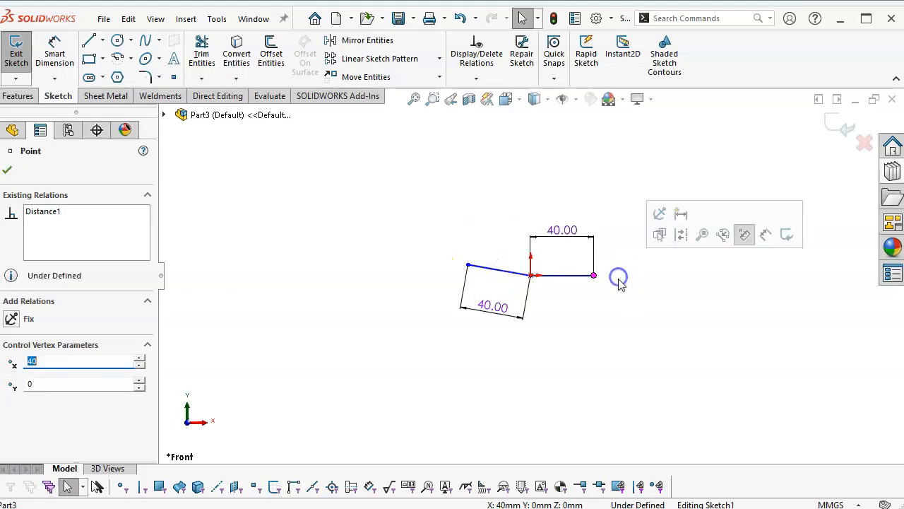
{"action": "left_click_drag", "start_coordinate": [471, 267], "coordinate": [527, 194]}
Step: Add a horizontal relation to the lower line and a vertical relation to the upright line
{"action": "left_click", "coordinate": [559, 279]}
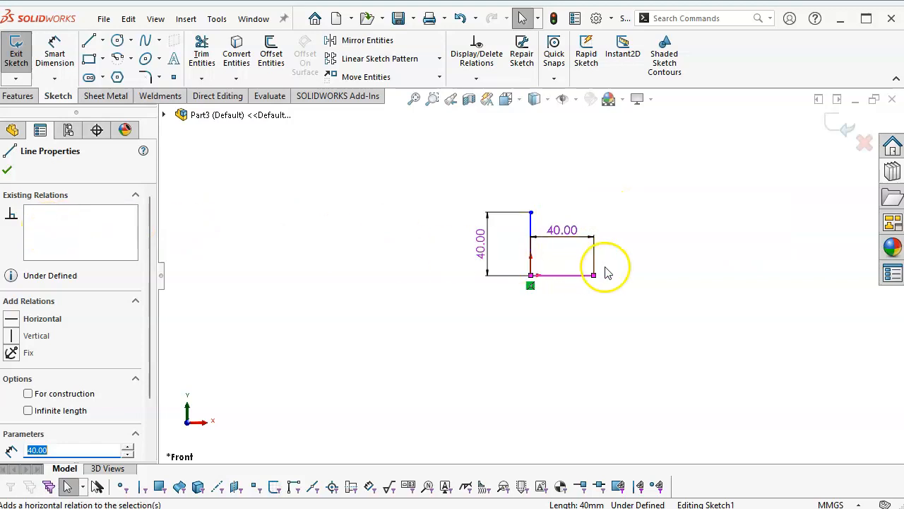
{"action": "left_click", "coordinate": [571, 275]}
{"action": "left_click", "coordinate": [613, 219]}
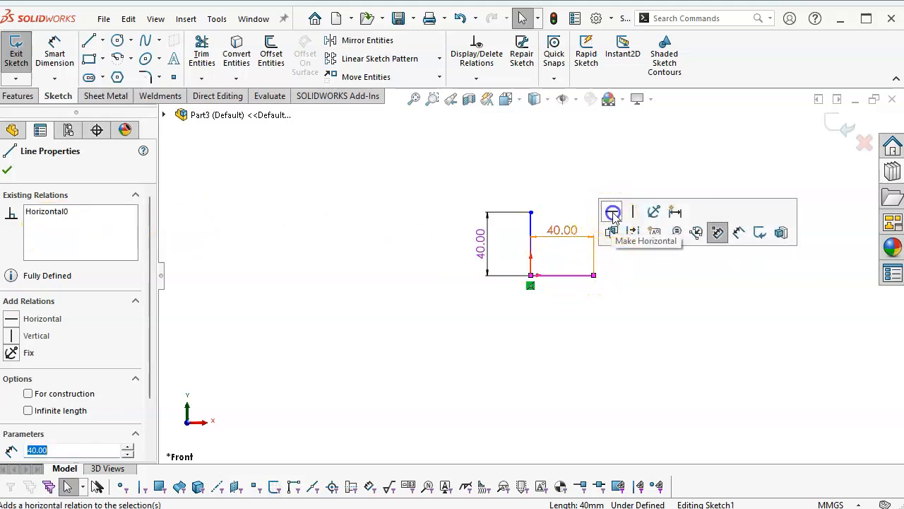
{"action": "left_click", "coordinate": [531, 226]}
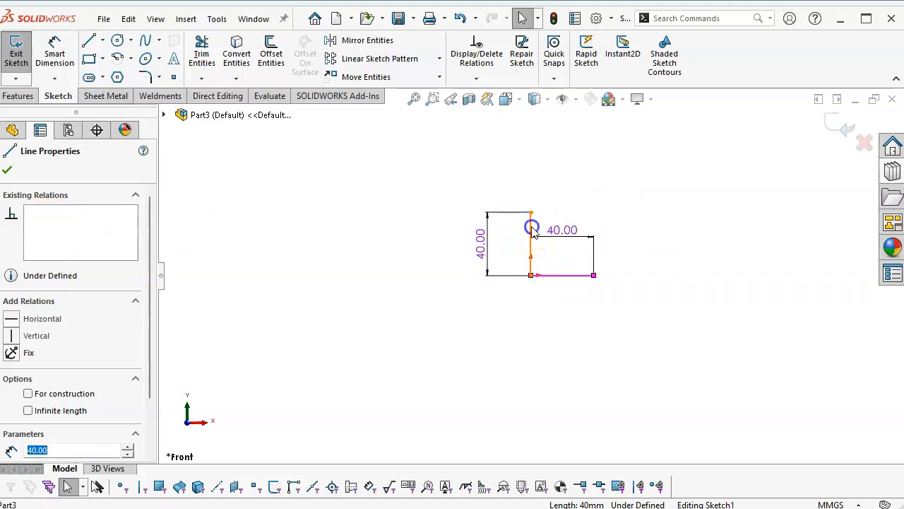
{"action": "left_click", "coordinate": [10, 337]}
{"action": "left_click", "coordinate": [7, 170]}
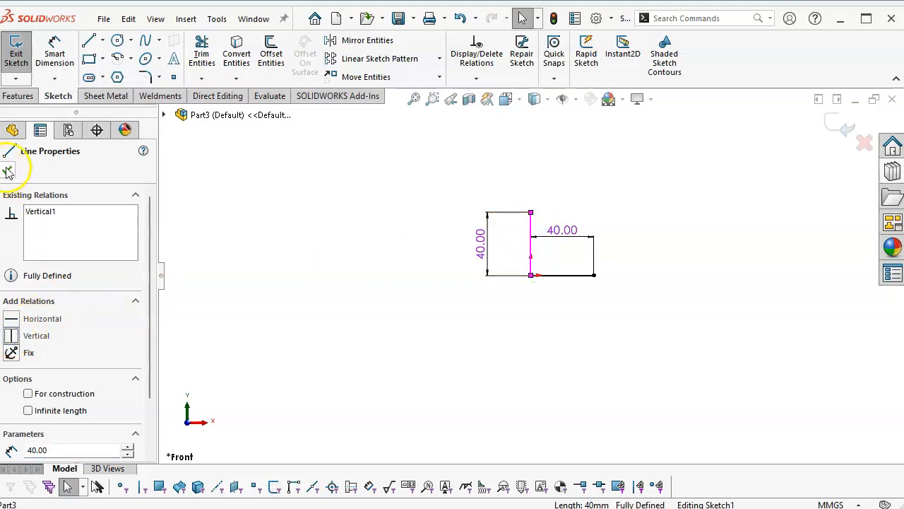
Step: Reposition the horizontal line's 40 mm dimension below the L profile
{"action": "left_click", "coordinate": [405, 278]}
{"action": "left_click_drag", "start_coordinate": [563, 233], "coordinate": [569, 325]}
{"action": "left_click", "coordinate": [639, 319]}
{"action": "scroll", "coordinate": [671, 196], "scroll_direction": "down", "scroll_amount": 1}
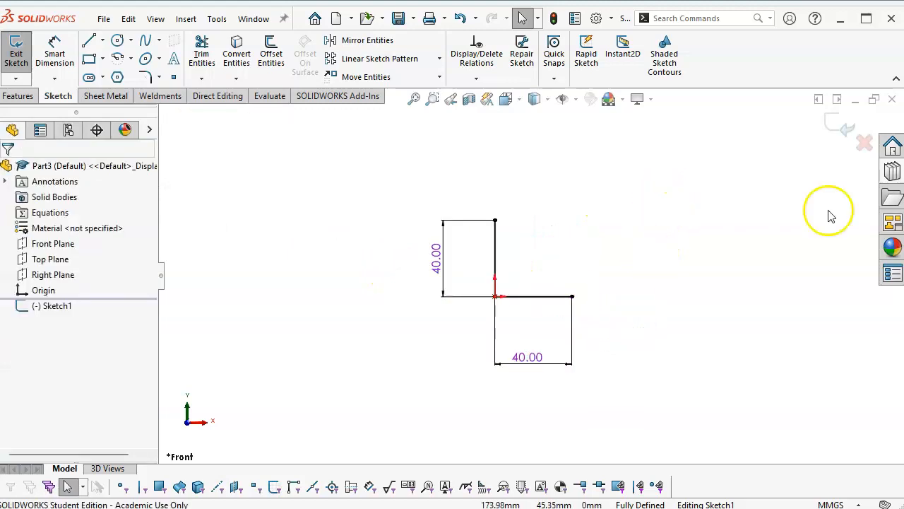
Step: Extrude the L profile as a one-direction thin feature, Mid Plane 30 mm deep, with 10 mm thickness toward the inside of the L
{"action": "key", "text": "alt+Tab"}
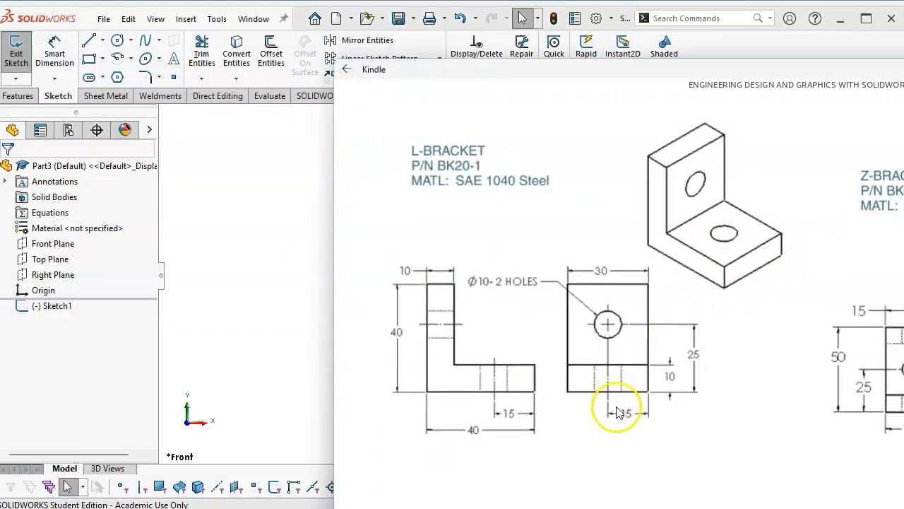
{"action": "left_click", "coordinate": [257, 179]}
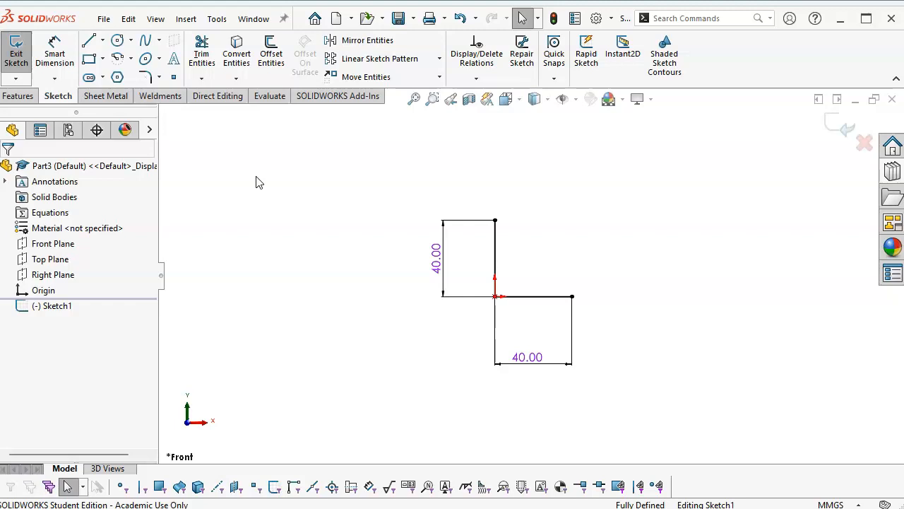
{"action": "left_click", "coordinate": [17, 96]}
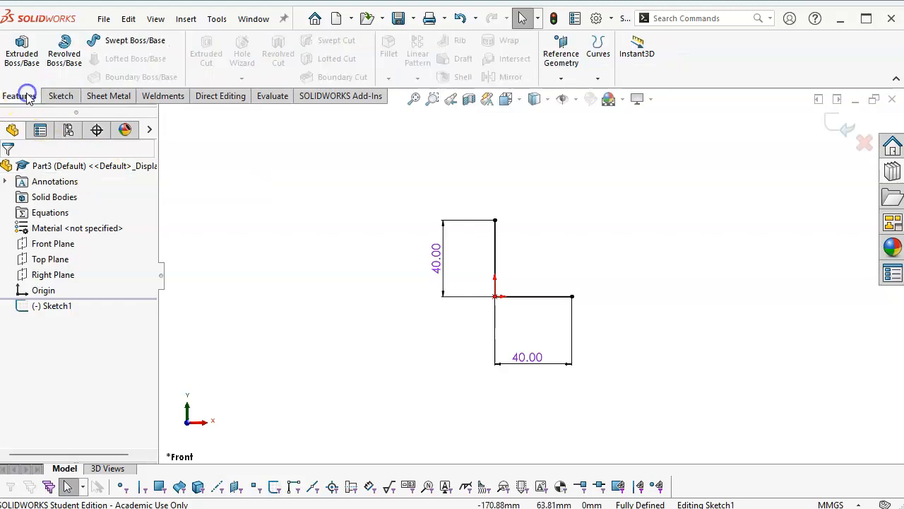
{"action": "left_click", "coordinate": [22, 51]}
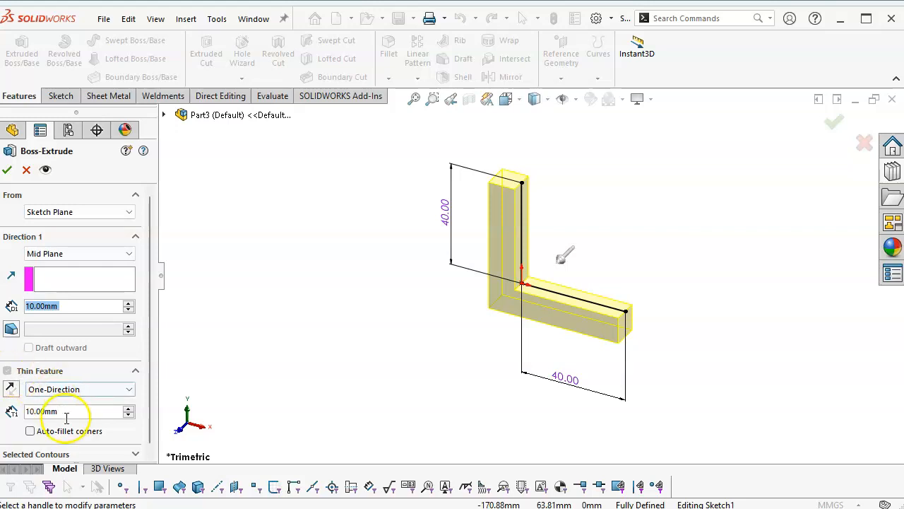
{"action": "left_click", "coordinate": [12, 391]}
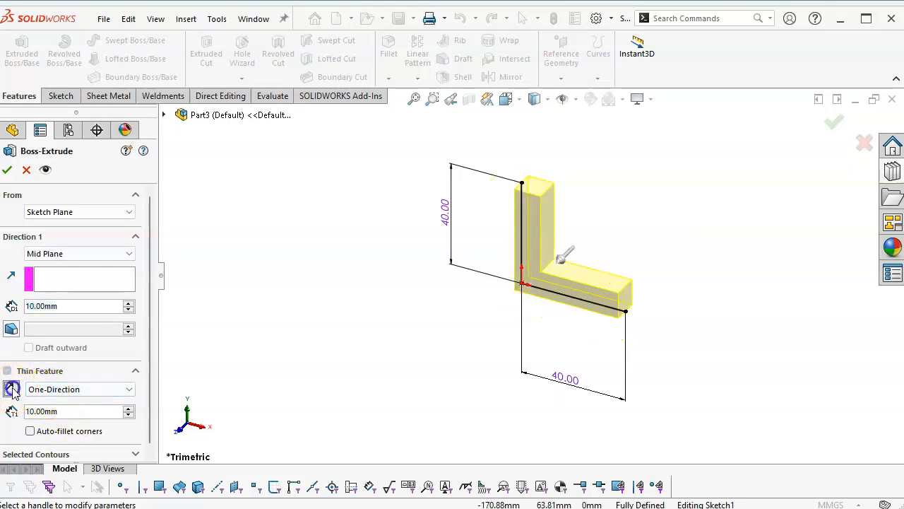
{"action": "left_click", "coordinate": [11, 391]}
{"action": "left_click", "coordinate": [11, 391]}
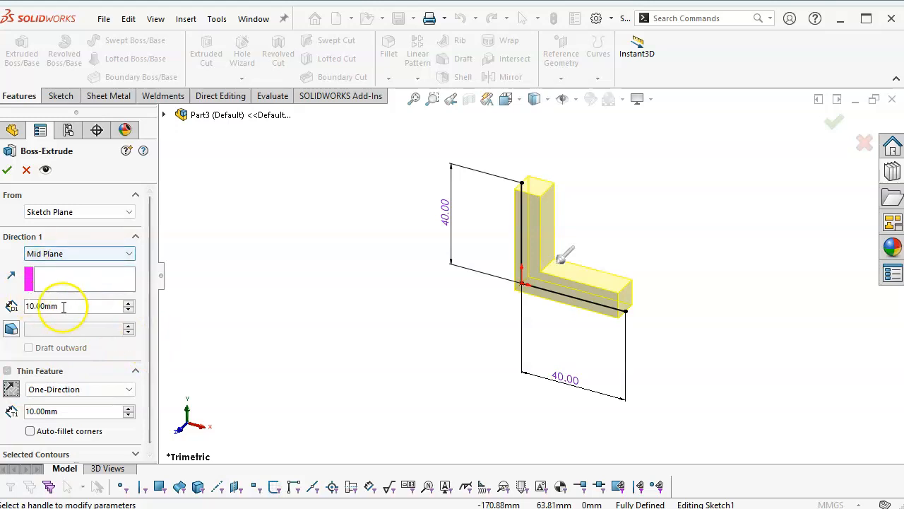
{"action": "left_click_drag", "start_coordinate": [67, 306], "coordinate": [7, 306]}
{"action": "type", "text": "30"}
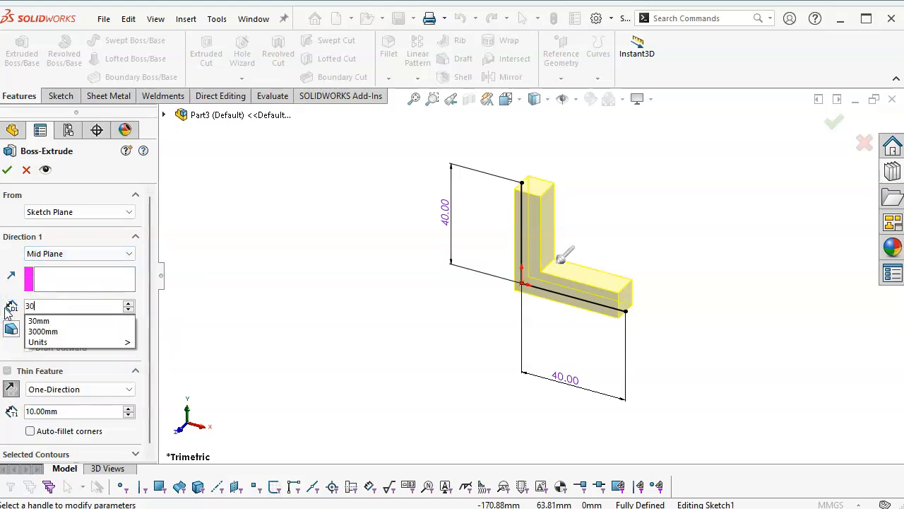
{"action": "key", "text": "Return"}
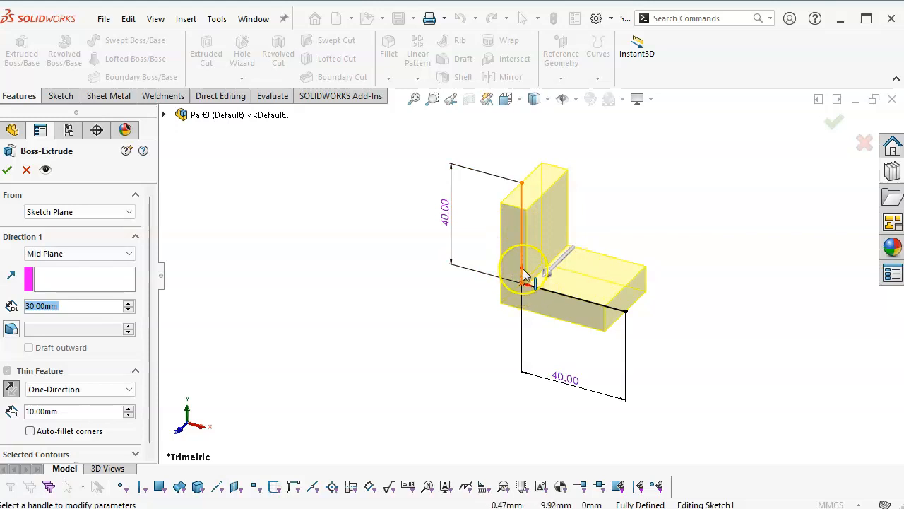
{"action": "left_click", "coordinate": [7, 171]}
Step: Sketch a circle about 12 mm in diameter on the upright leg's outer face, centred about 26 mm above the bottom edge
{"action": "middle_click_drag", "start_coordinate": [458, 228], "coordinate": [545, 242]}
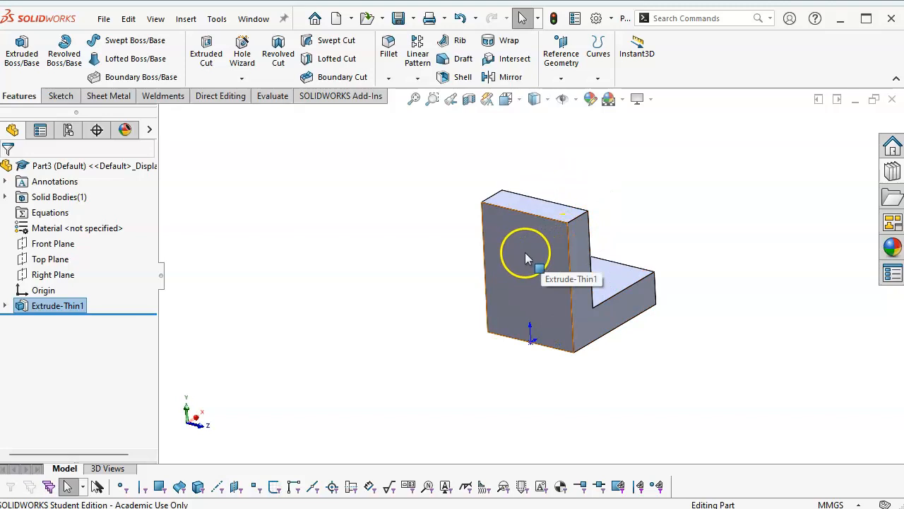
{"action": "left_click", "coordinate": [525, 252]}
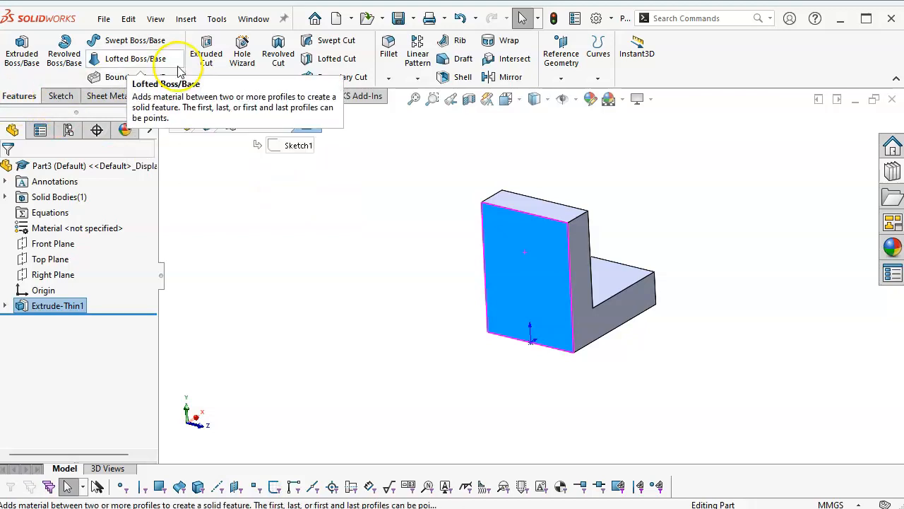
{"action": "left_click", "coordinate": [61, 95]}
{"action": "left_click", "coordinate": [117, 43]}
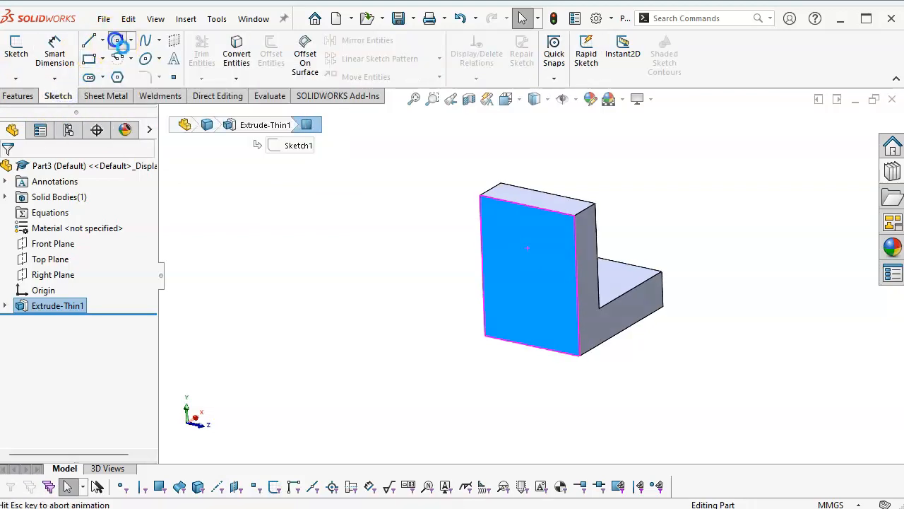
{"action": "left_click", "coordinate": [522, 229]}
{"action": "left_click", "coordinate": [556, 261]}
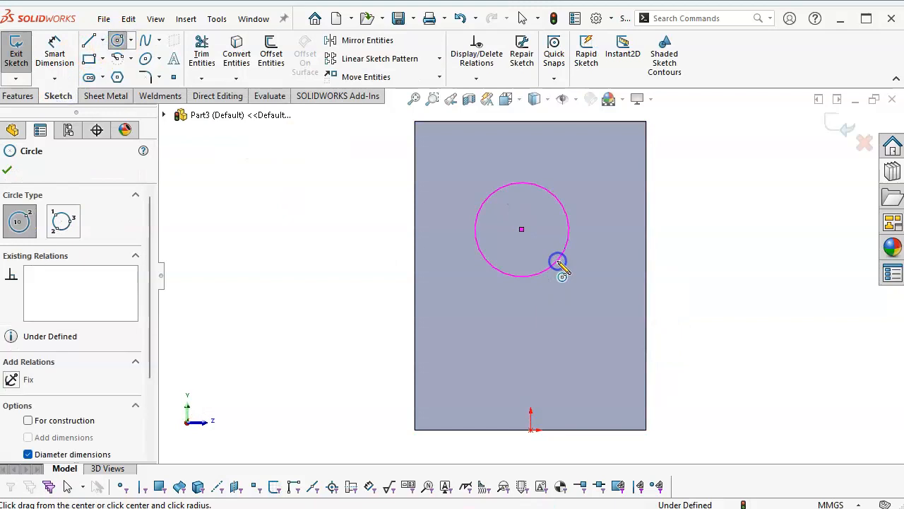
Step: Dimension the circle on the upright leg with a diameter of 10 mm
{"action": "right_click", "coordinate": [559, 260]}
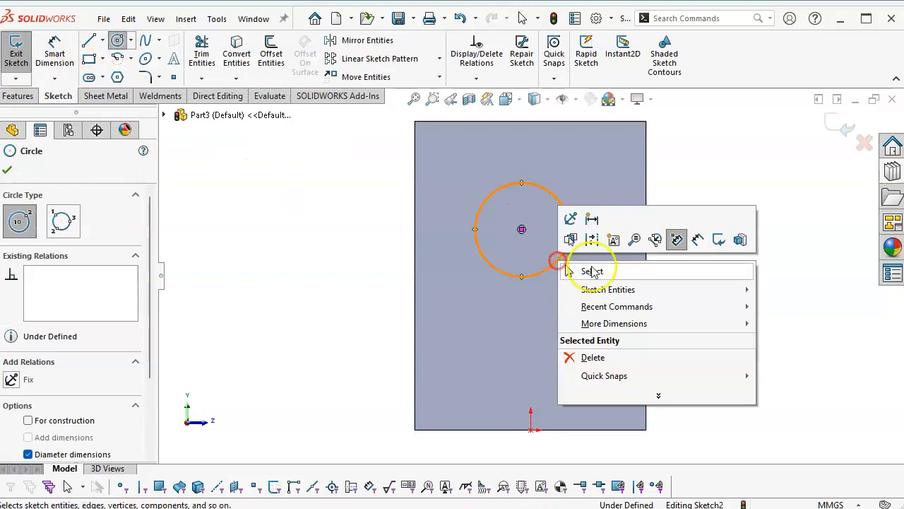
{"action": "left_click", "coordinate": [694, 236]}
{"action": "left_click", "coordinate": [568, 252]}
{"action": "left_click", "coordinate": [706, 161]}
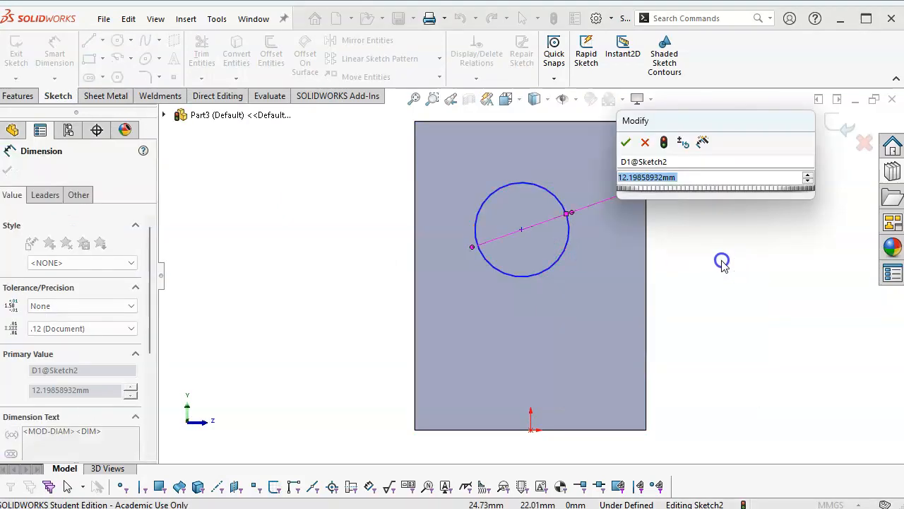
{"action": "type", "text": "10"}
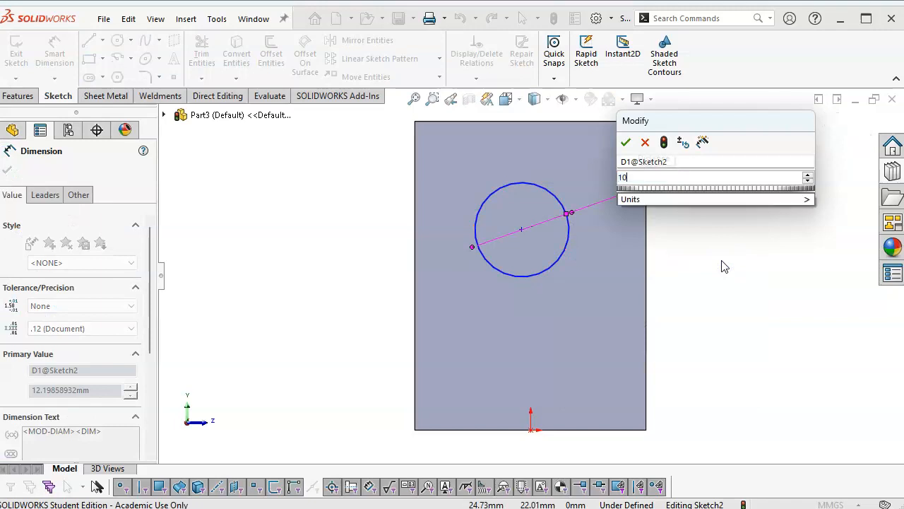
{"action": "key", "text": "Return"}
{"action": "left_click", "coordinate": [684, 283]}
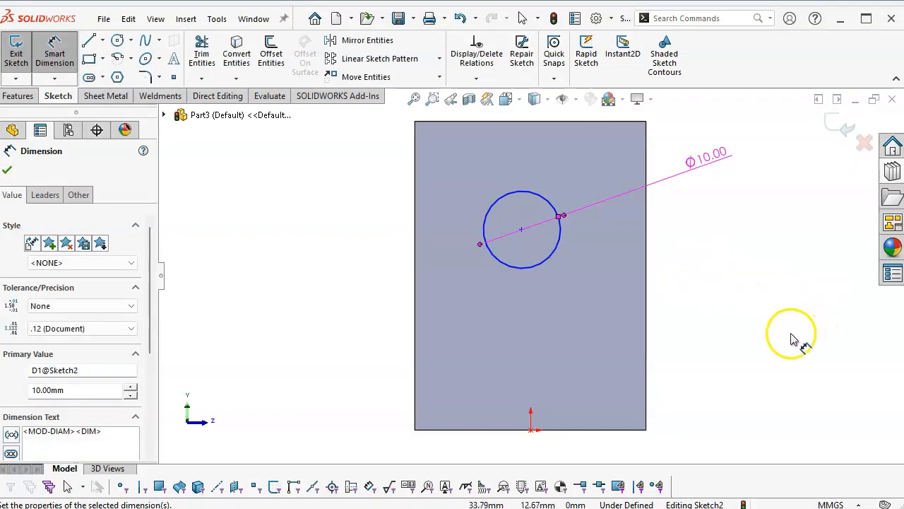
Step: Check the hole position in the reference drawing and dimension the circle's centre 25 mm above the face's bottom edge
{"action": "left_click", "coordinate": [903, 333]}
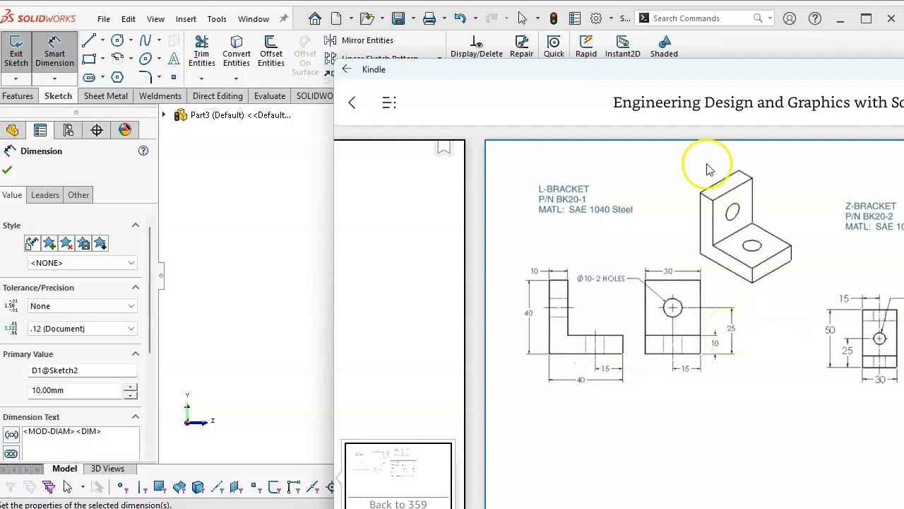
{"action": "left_click", "coordinate": [272, 223]}
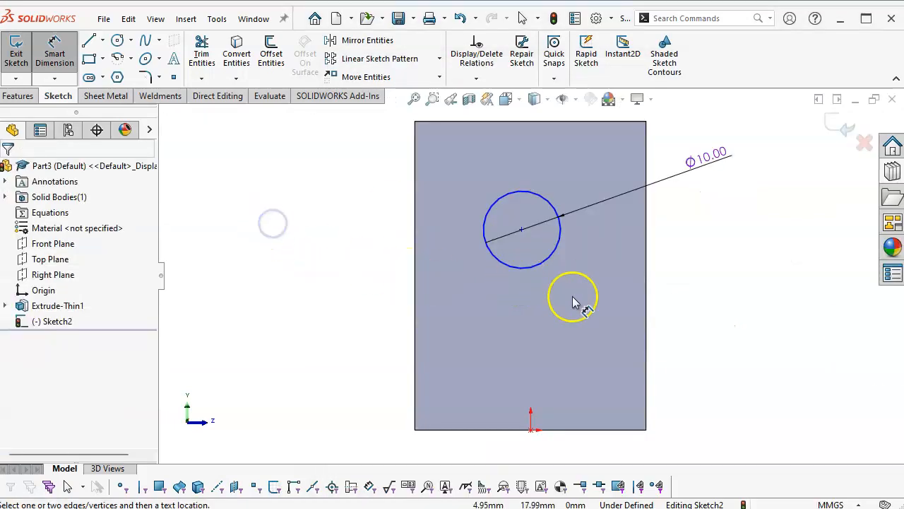
{"action": "left_click", "coordinate": [580, 429]}
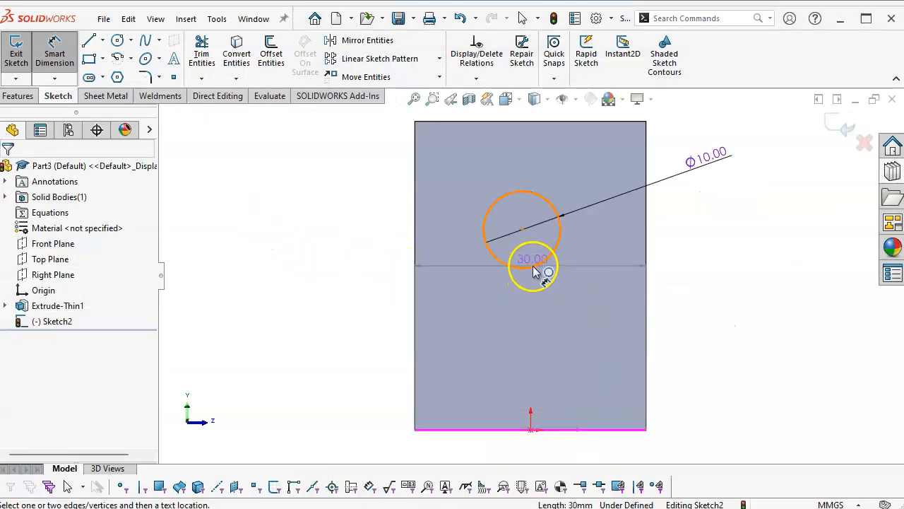
{"action": "left_click", "coordinate": [534, 271]}
{"action": "left_click", "coordinate": [746, 317]}
{"action": "type", "text": "25"}
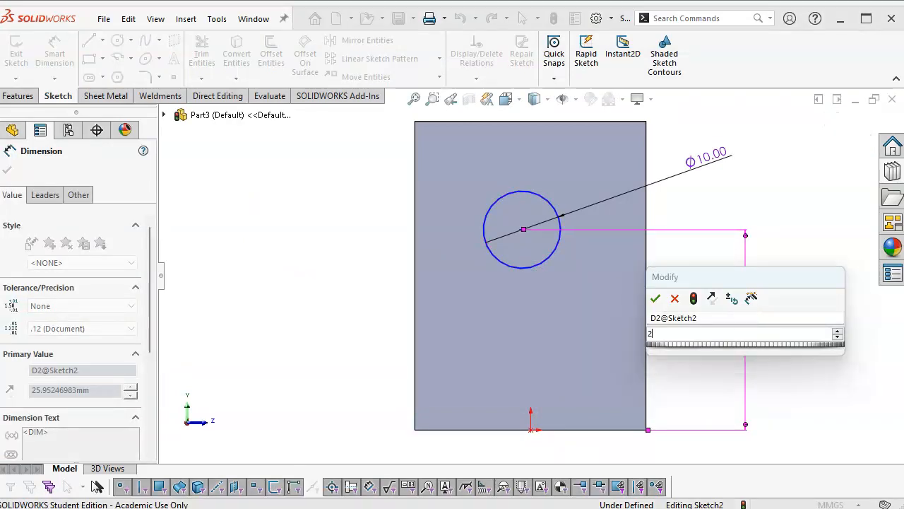
{"action": "key", "text": "Return"}
{"action": "right_click", "coordinate": [716, 313]}
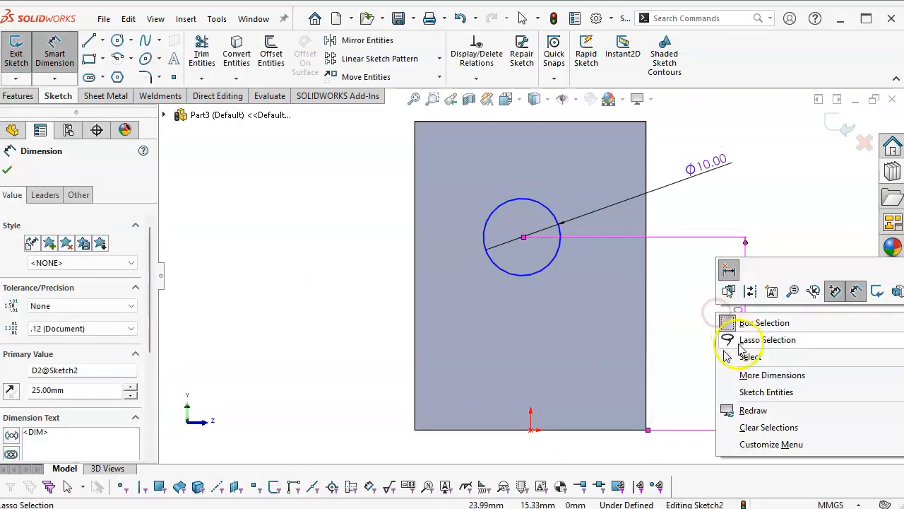
{"action": "left_click", "coordinate": [742, 357]}
Step: Add a vertical relation between the origin and the circle's centre
{"action": "left_click", "coordinate": [530, 431]}
{"action": "left_click", "coordinate": [521, 237], "text": "ctrl"}
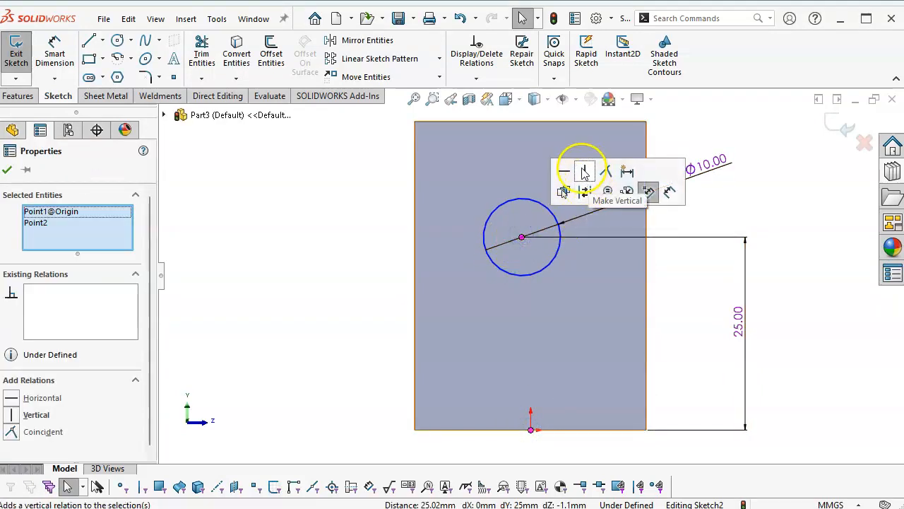
{"action": "left_click", "coordinate": [581, 172]}
{"action": "left_click", "coordinate": [743, 204]}
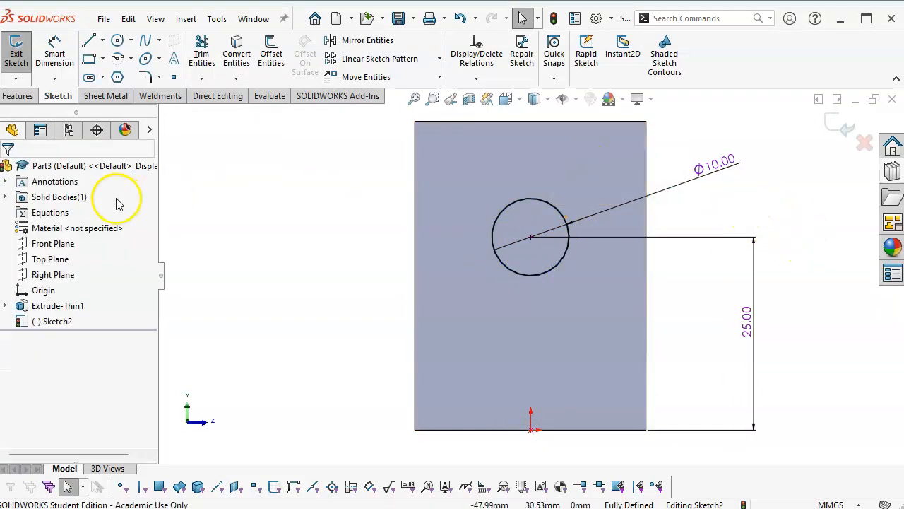
Step: Cut the circle through the upright leg with an Extruded Cut using the Up To Next end condition
{"action": "left_click", "coordinate": [15, 99]}
{"action": "left_click", "coordinate": [205, 49]}
{"action": "left_click", "coordinate": [70, 255]}
{"action": "left_click", "coordinate": [64, 293]}
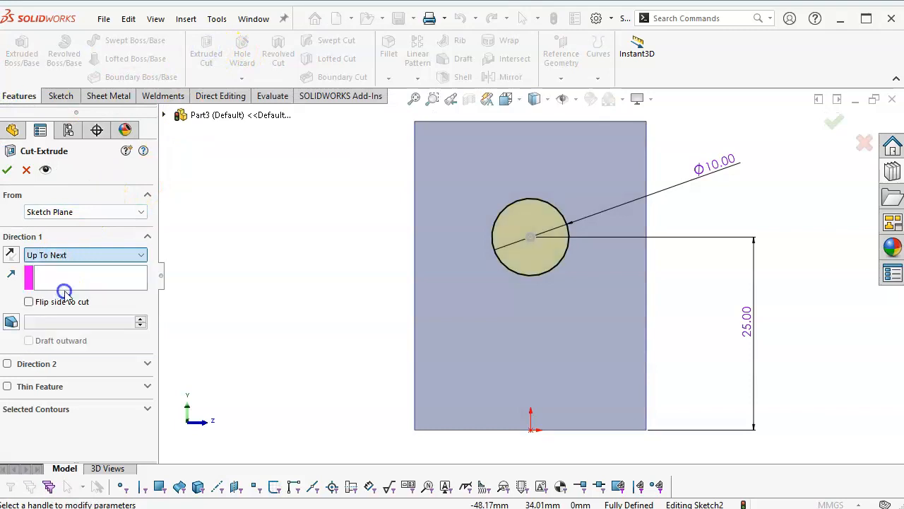
{"action": "left_click", "coordinate": [8, 173]}
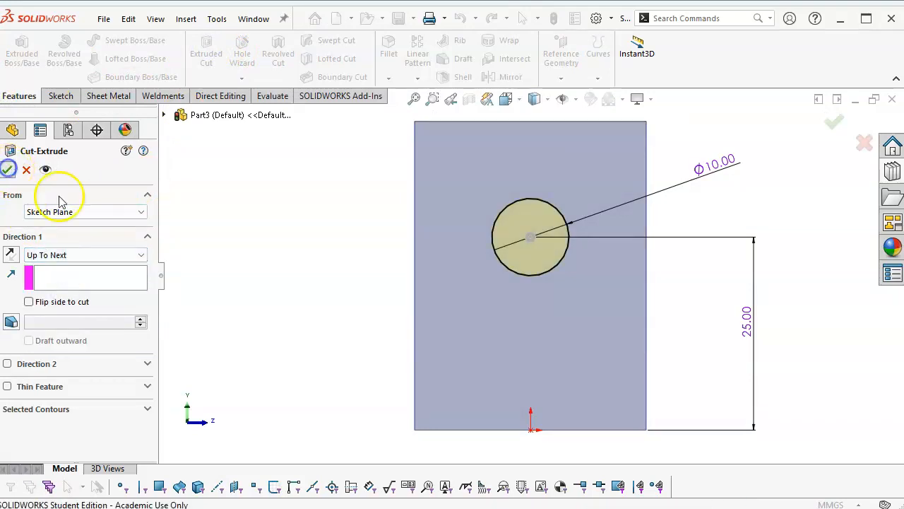
Step: Sketch a 10 mm diameter circle on the horizontal leg's underside, level with the origin and about 27 mm from it along X
{"action": "middle_click_drag", "start_coordinate": [327, 238], "coordinate": [626, 273]}
{"action": "left_click", "coordinate": [585, 268]}
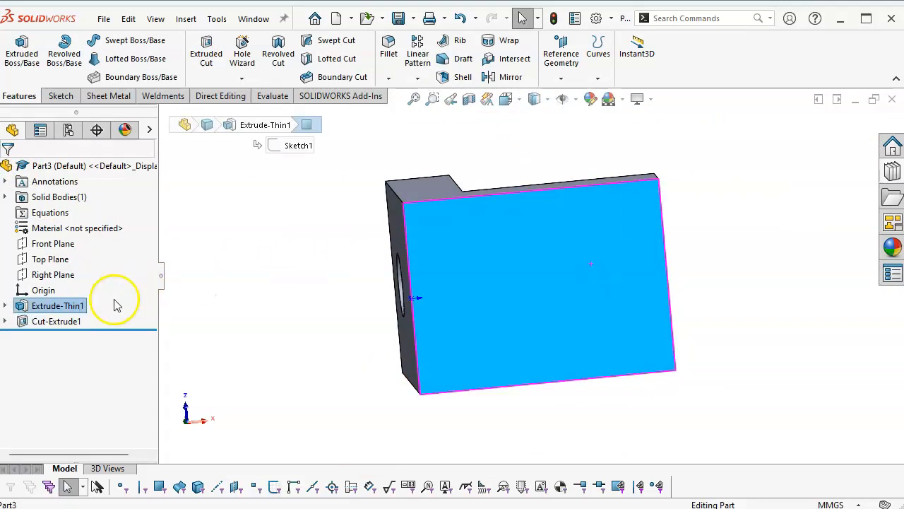
{"action": "left_click", "coordinate": [51, 307]}
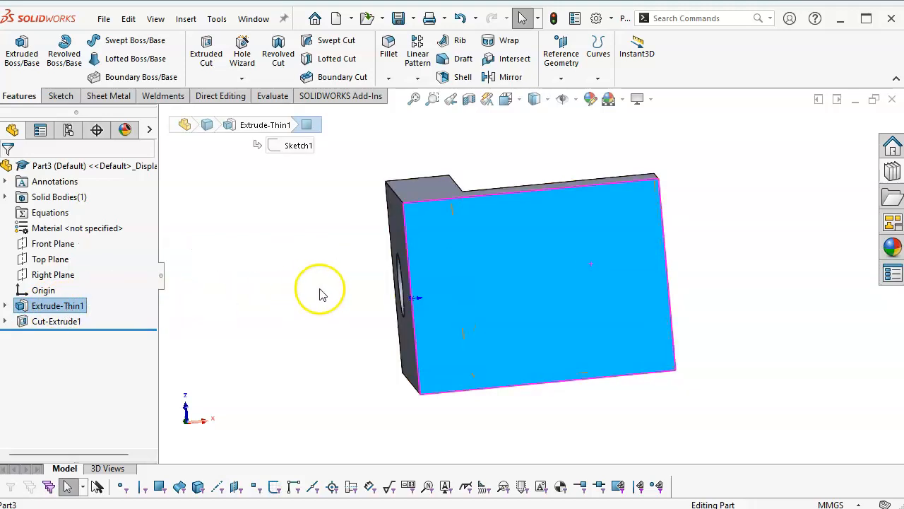
{"action": "left_click", "coordinate": [599, 285]}
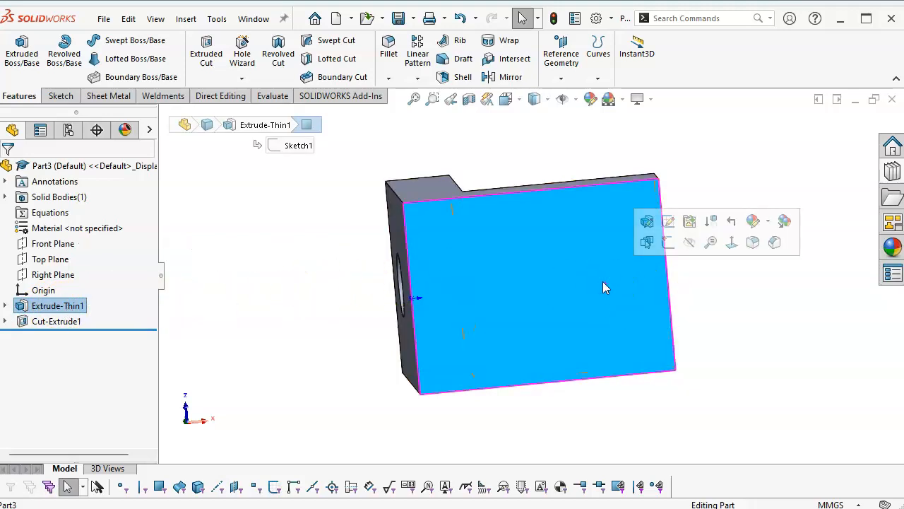
{"action": "left_click", "coordinate": [605, 286]}
{"action": "left_click", "coordinate": [668, 244]}
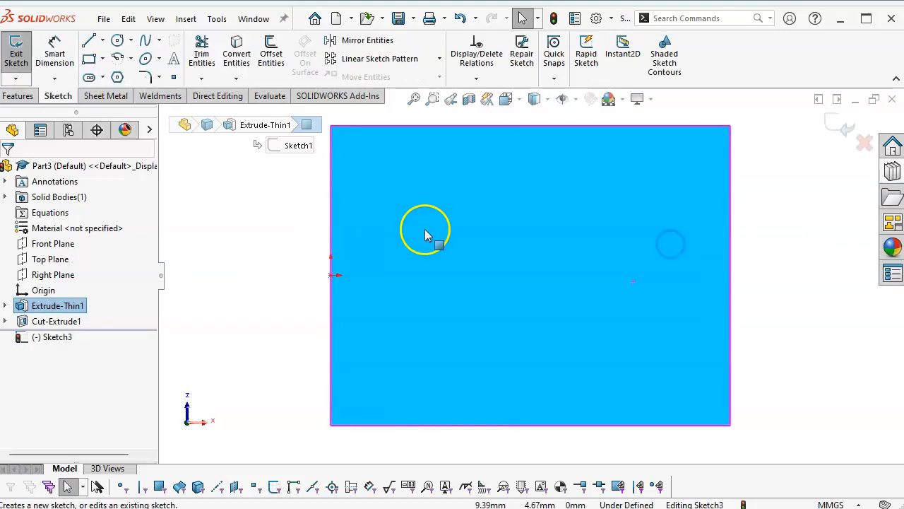
{"action": "left_click", "coordinate": [118, 41]}
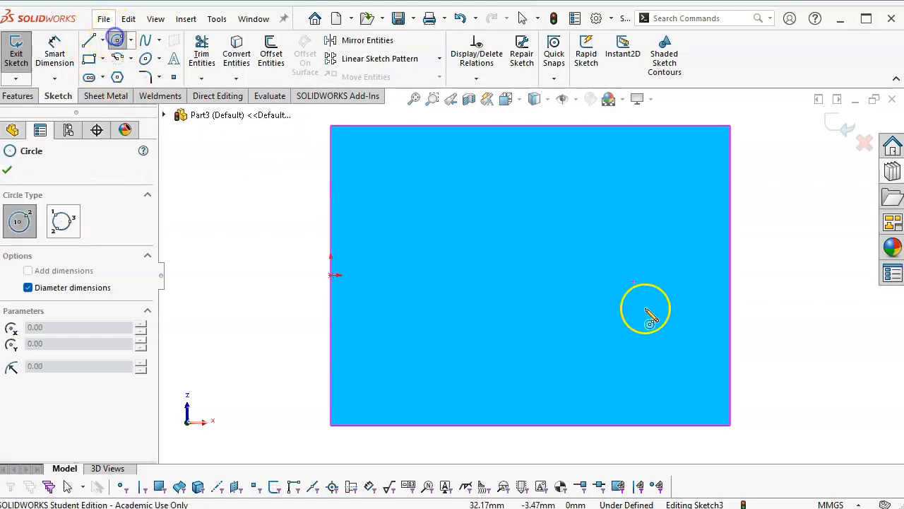
{"action": "left_click", "coordinate": [604, 275]}
{"action": "type", "text": "10"}
{"action": "key", "text": "Return"}
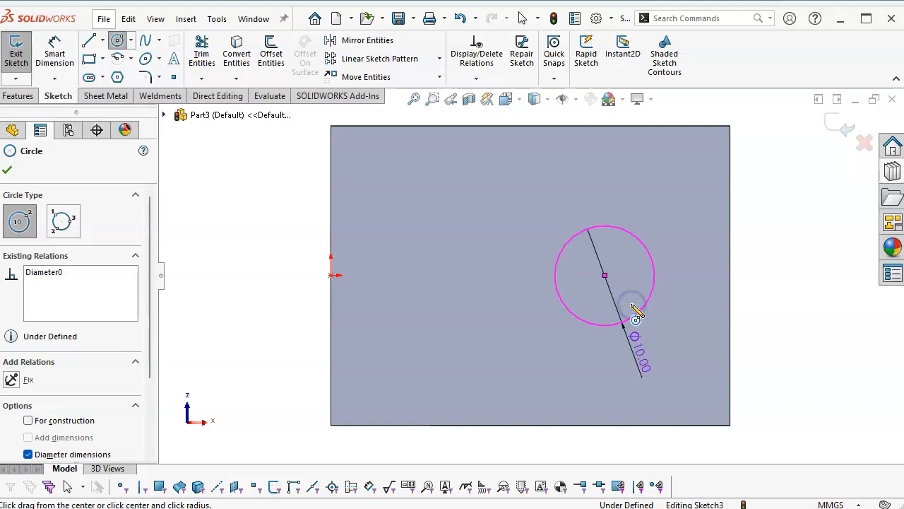
Step: Dimension the circle's centre 25 mm from the underside edge that passes through the origin
{"action": "right_click", "coordinate": [669, 233]}
{"action": "left_click", "coordinate": [809, 172]}
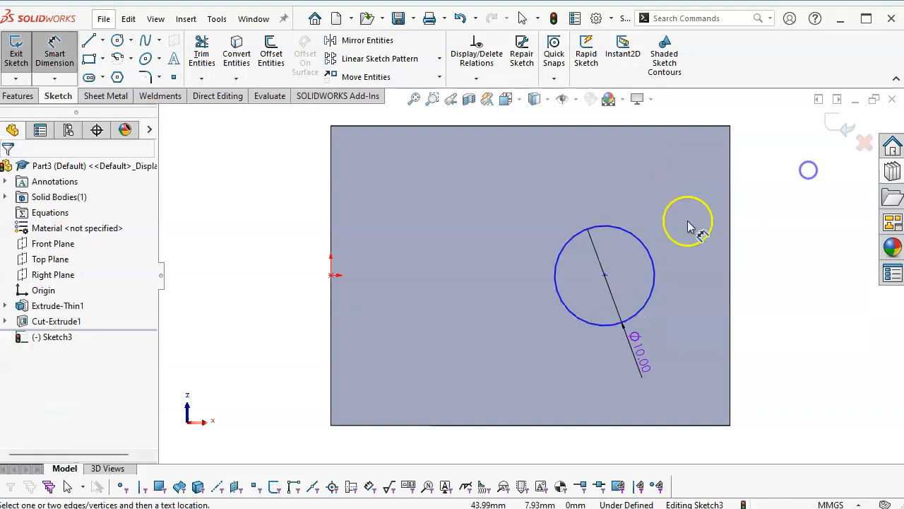
{"action": "left_click", "coordinate": [586, 232]}
{"action": "left_click", "coordinate": [331, 339]}
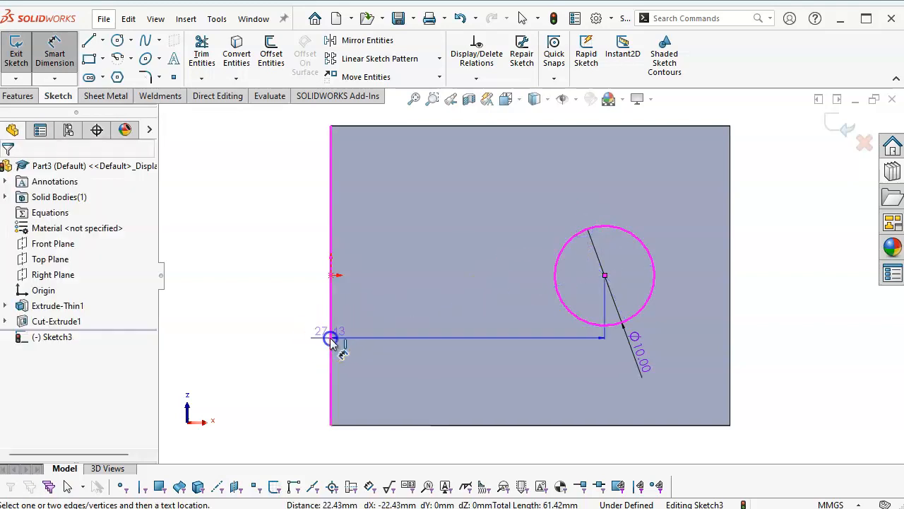
{"action": "key", "text": "z"}
{"action": "left_click", "coordinate": [450, 401]}
{"action": "type", "text": "25"}
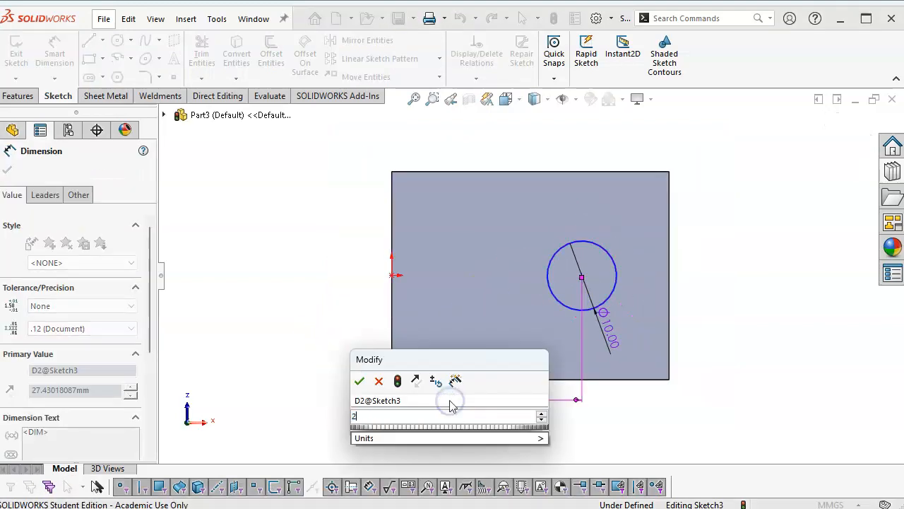
{"action": "key", "text": "Return"}
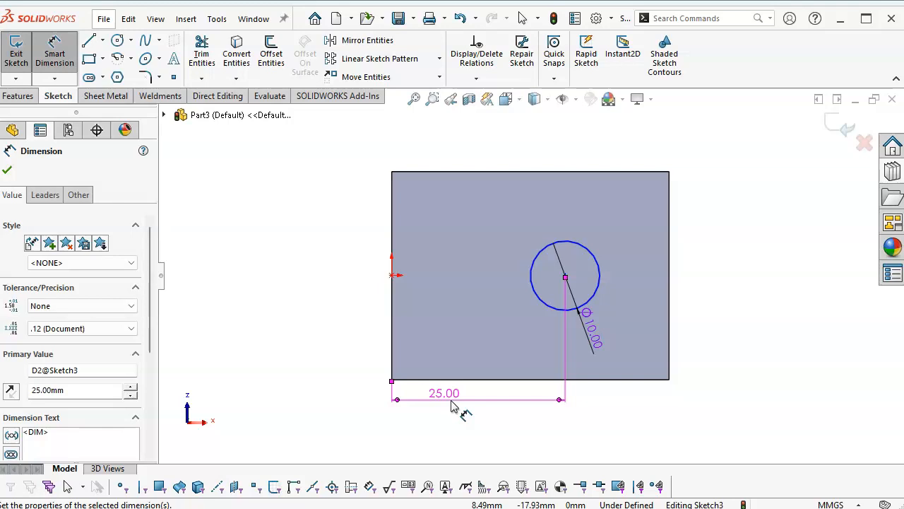
Step: End dimensioning and add a horizontal relation between the origin and the circle's centre
{"action": "right_click", "coordinate": [231, 230]}
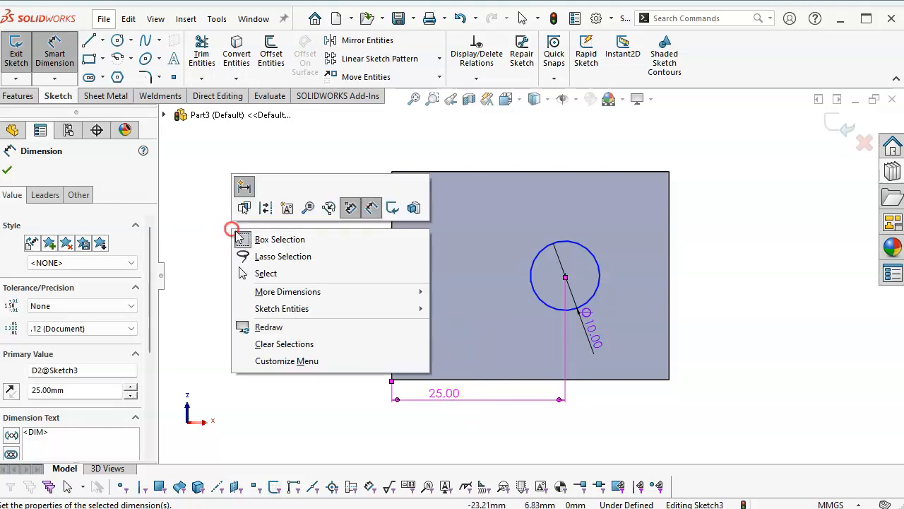
{"action": "left_click", "coordinate": [346, 206]}
{"action": "right_click", "coordinate": [328, 224]}
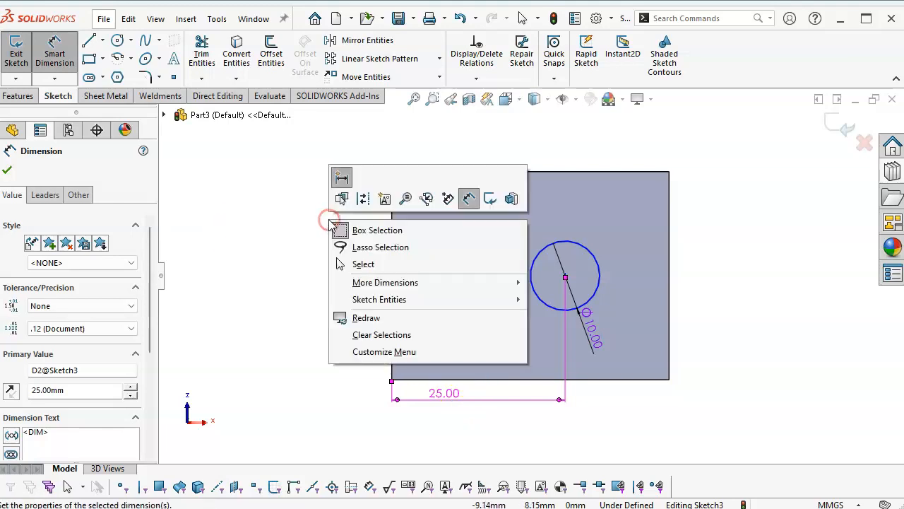
{"action": "left_click", "coordinate": [353, 262]}
{"action": "left_click", "coordinate": [392, 276]}
{"action": "left_click", "coordinate": [565, 275], "text": "ctrl"}
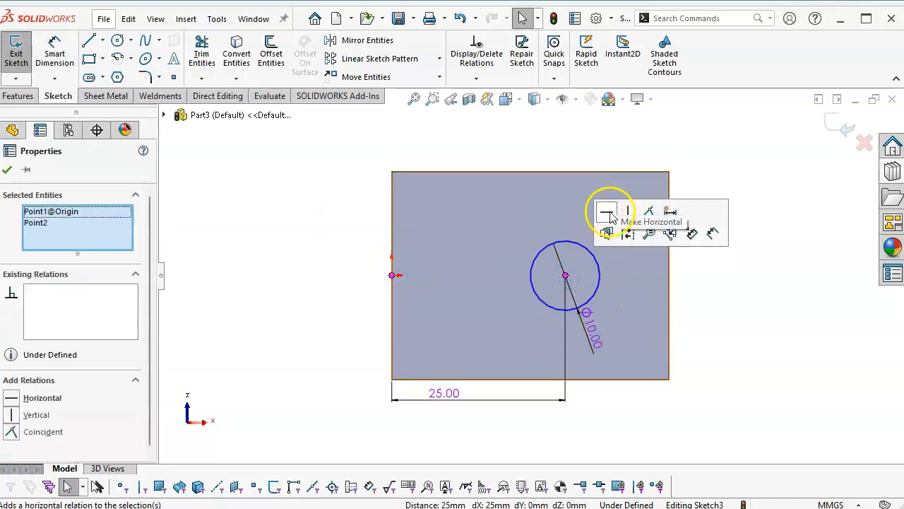
{"action": "left_click", "coordinate": [606, 212]}
{"action": "left_click", "coordinate": [752, 311]}
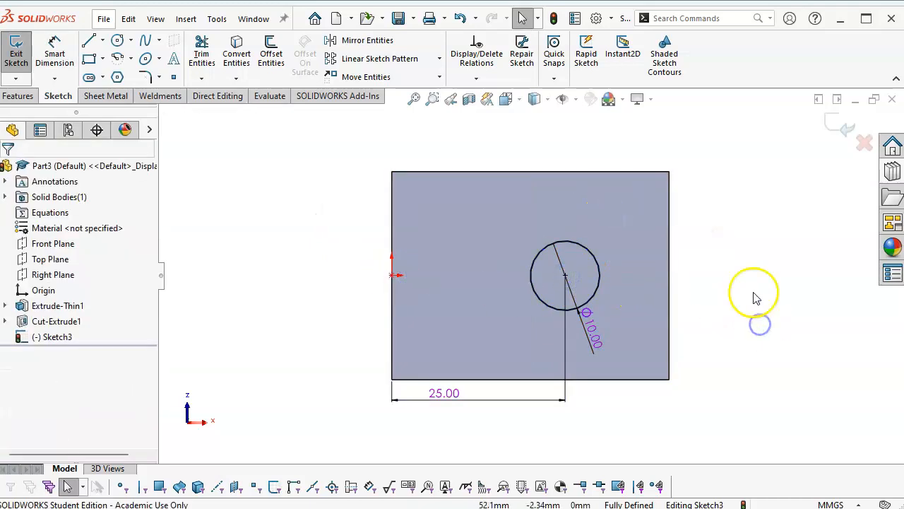
Step: Cut the circle through the horizontal leg with an Extruded Cut using the Through All end condition
{"action": "left_click", "coordinate": [6, 96]}
{"action": "left_click", "coordinate": [205, 53]}
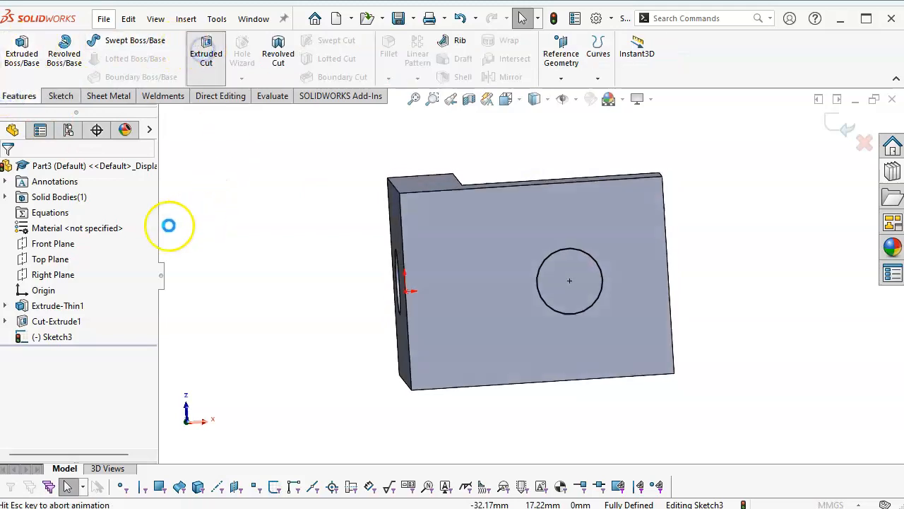
{"action": "left_click", "coordinate": [75, 255]}
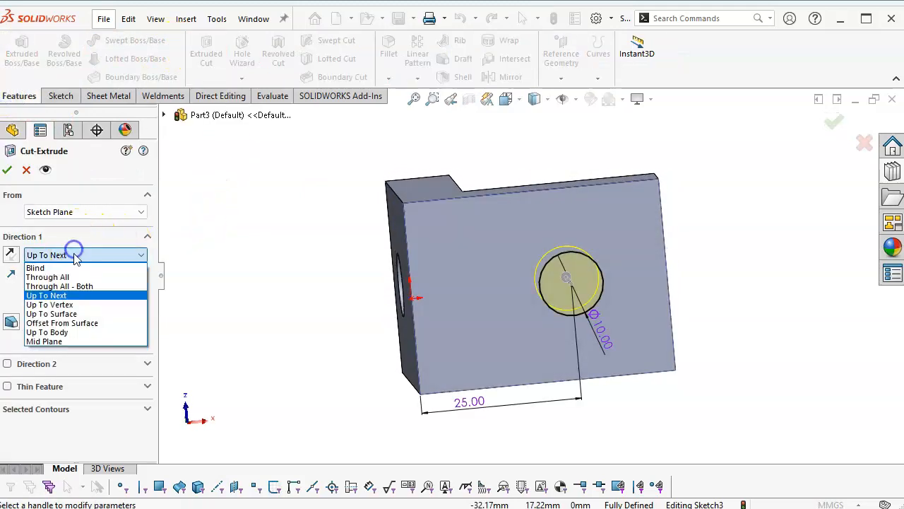
{"action": "left_click", "coordinate": [68, 275]}
{"action": "left_click", "coordinate": [7, 170]}
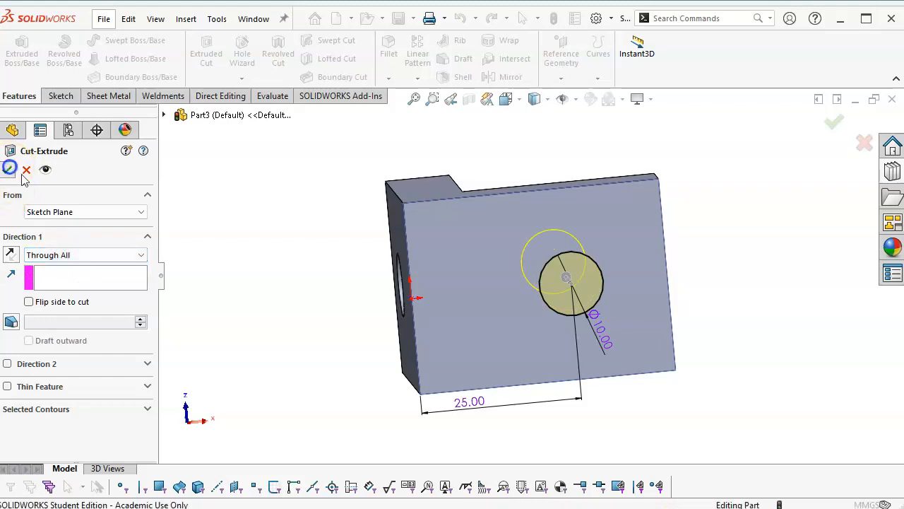
{"action": "middle_click_drag", "start_coordinate": [373, 236], "coordinate": [349, 424]}
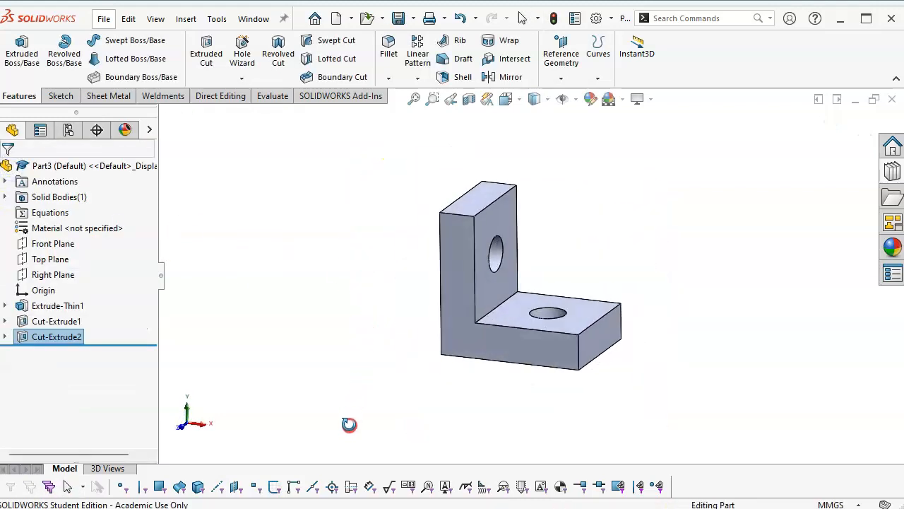
{"action": "middle_click_drag", "start_coordinate": [555, 204], "coordinate": [547, 238]}
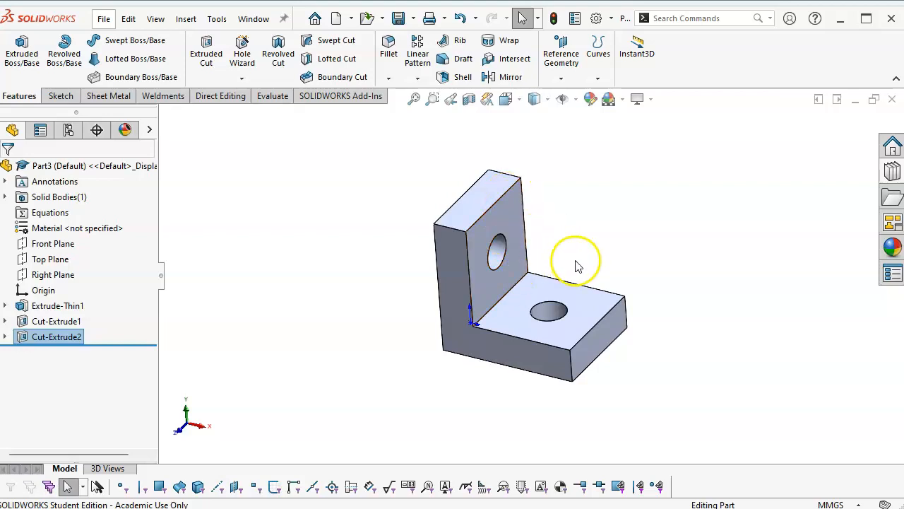
{"action": "middle_click_drag", "start_coordinate": [575, 258], "coordinate": [579, 248]}
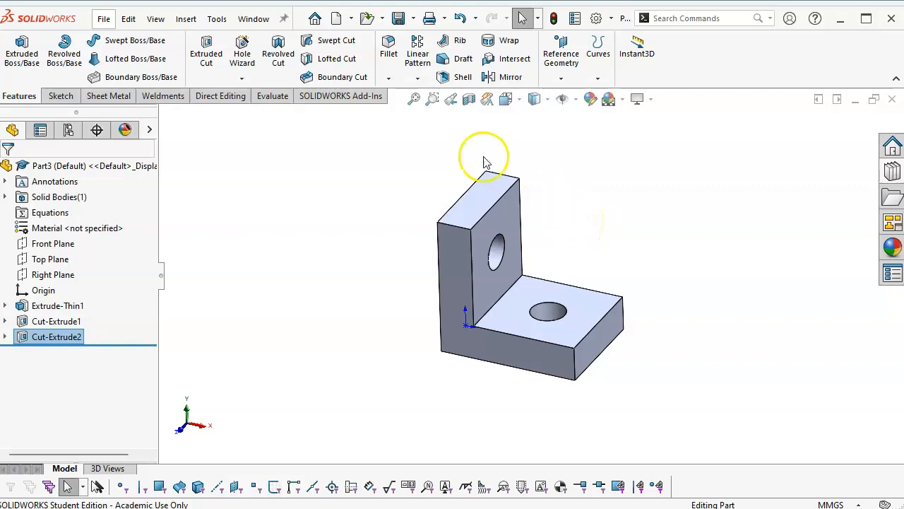
Step: Save the finished part as L Bracket in the Assign Assembly folder
{"action": "left_click", "coordinate": [399, 20]}
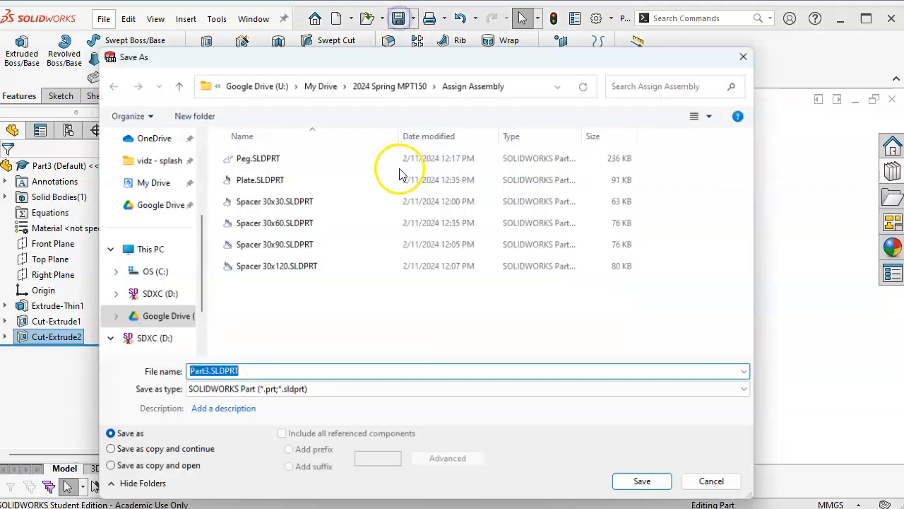
{"action": "key", "text": "alt+Tab"}
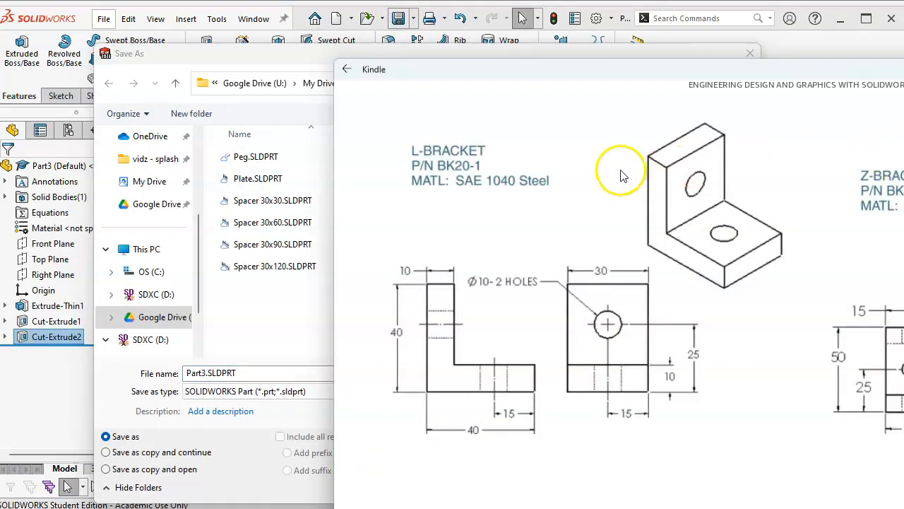
{"action": "left_click", "coordinate": [243, 311]}
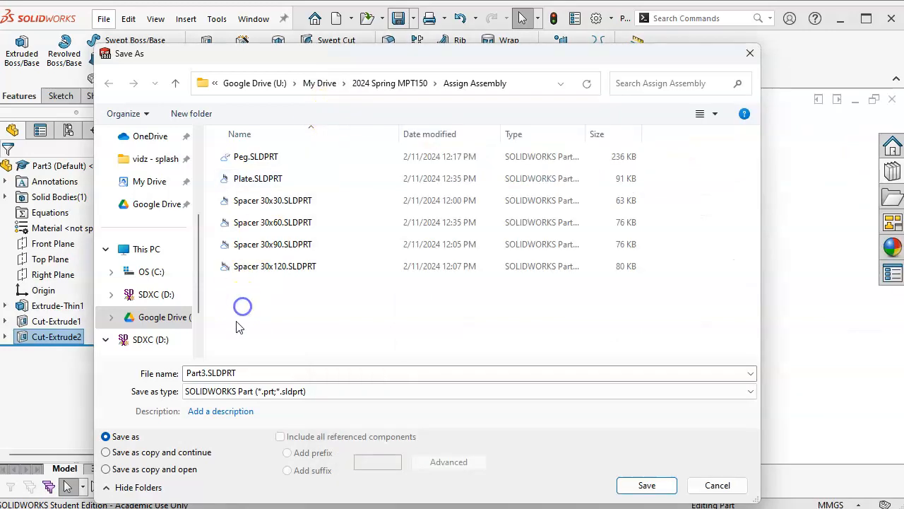
{"action": "double_click", "coordinate": [239, 373]}
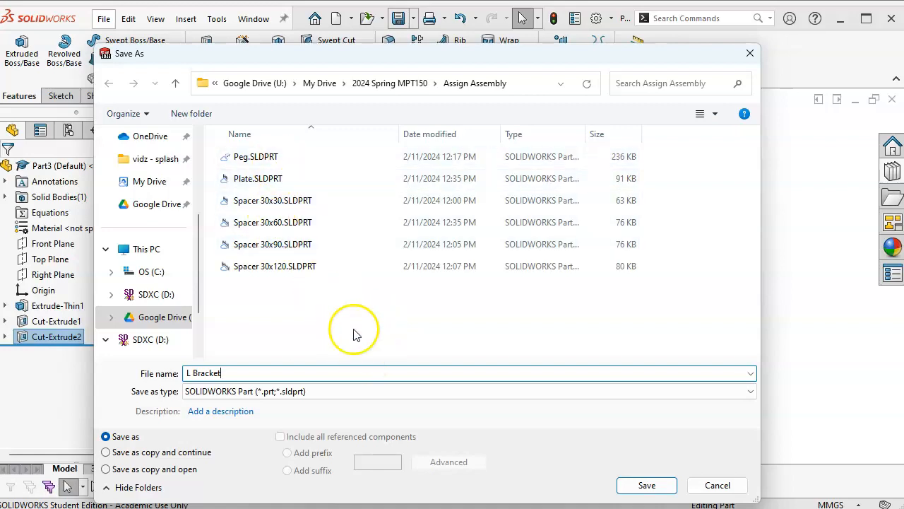
{"action": "left_click", "coordinate": [652, 486]}
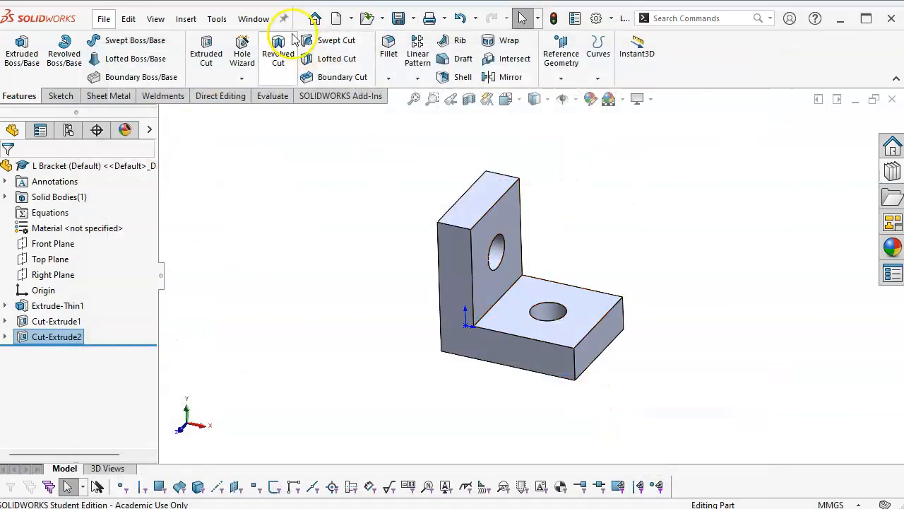
Step: Save the part as a copy named Z Bracket.SLDPRT and open that copy
{"action": "left_click", "coordinate": [414, 18]}
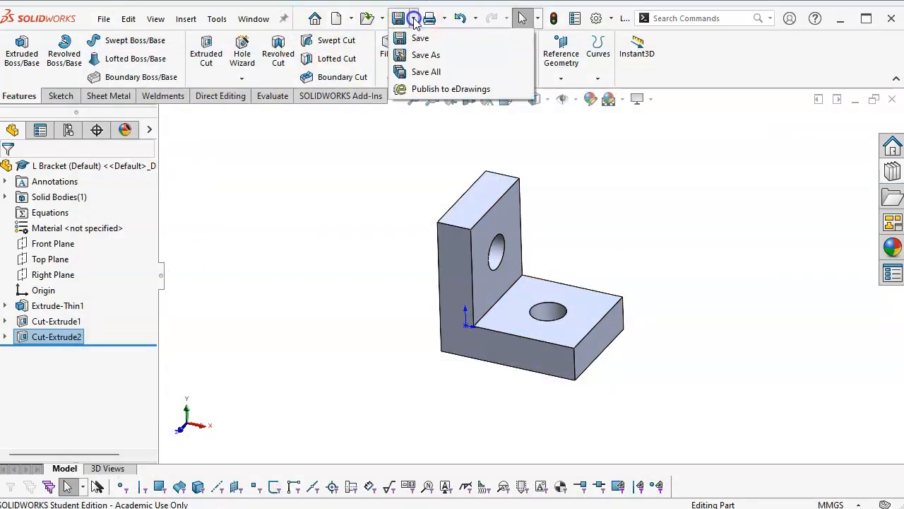
{"action": "left_click", "coordinate": [426, 55]}
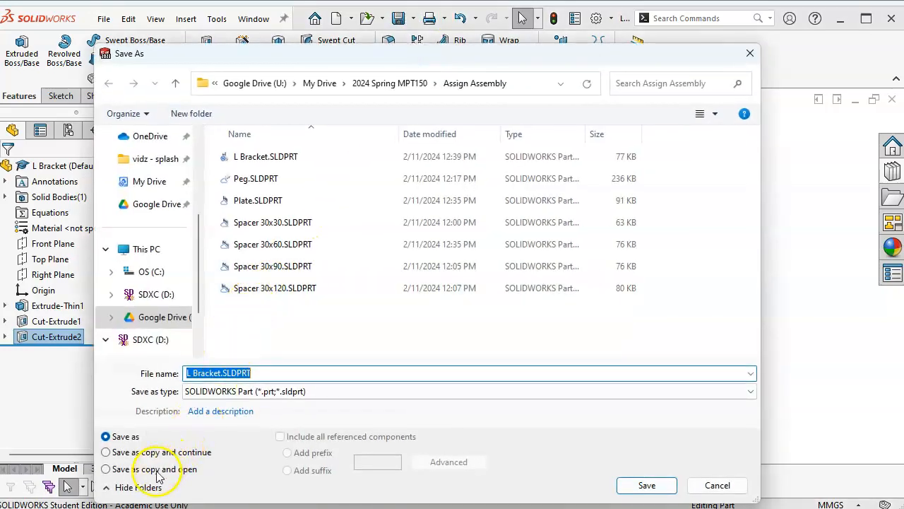
{"action": "left_click", "coordinate": [156, 472]}
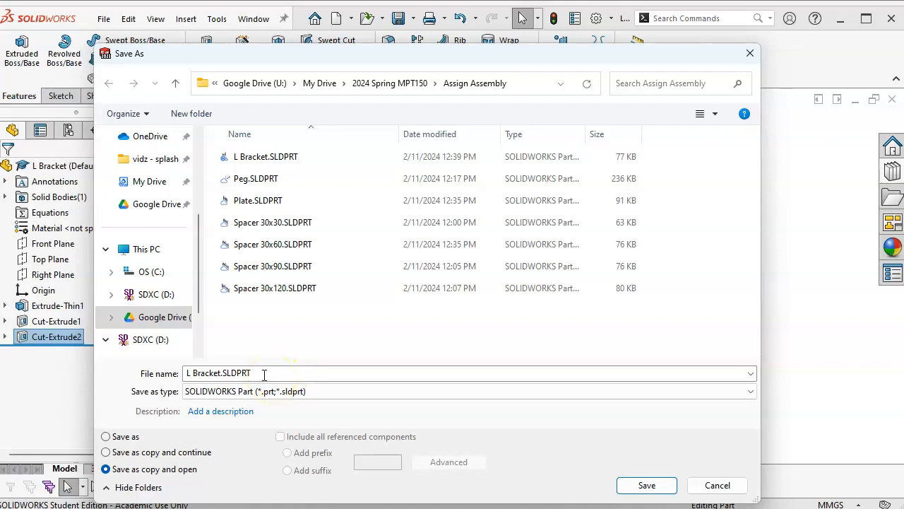
{"action": "triple_click", "coordinate": [188, 373]}
{"action": "left_click", "coordinate": [204, 393]}
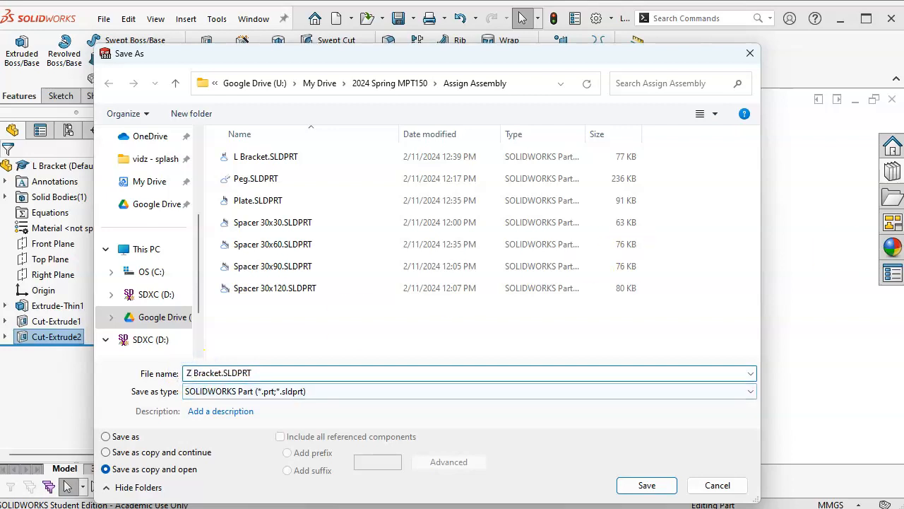
{"action": "key", "text": "alt+Tab"}
{"action": "left_click_drag", "start_coordinate": [798, 83], "coordinate": [693, 80]}
{"action": "left_click", "coordinate": [102, 408]}
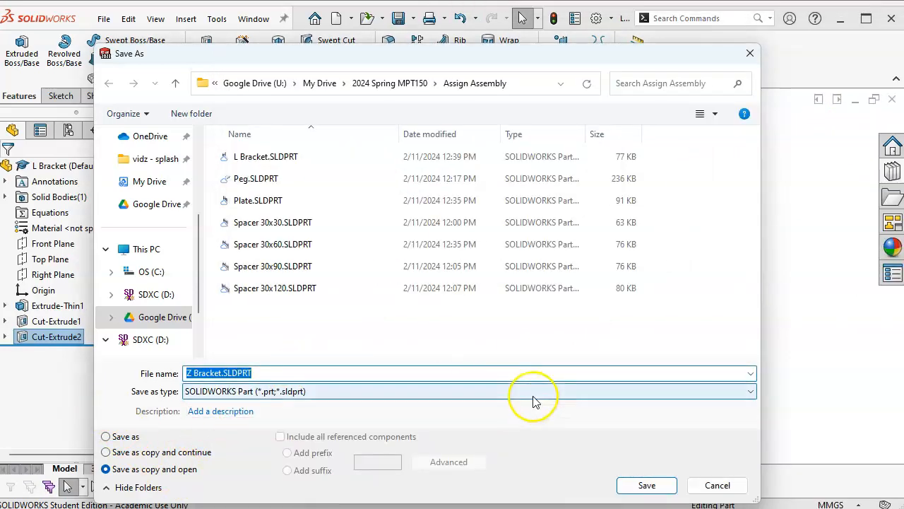
{"action": "left_click", "coordinate": [646, 485]}
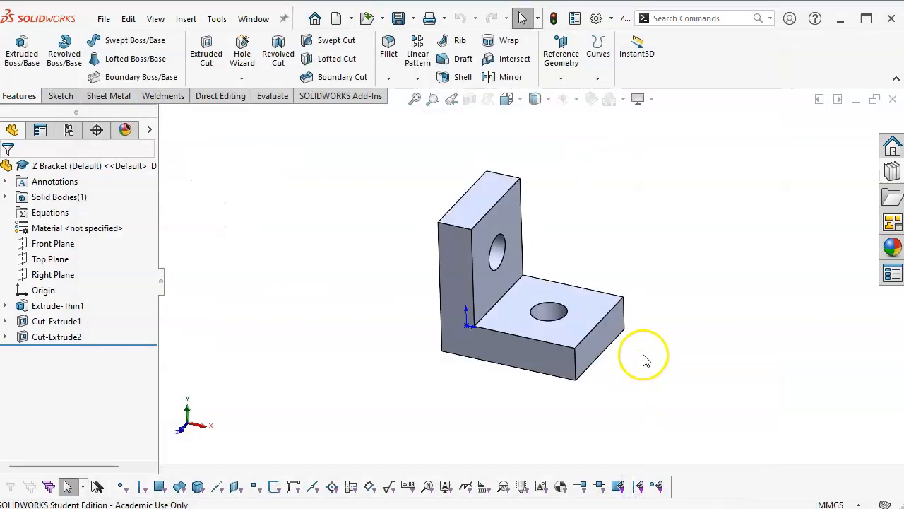
{"action": "left_click", "coordinate": [624, 376]}
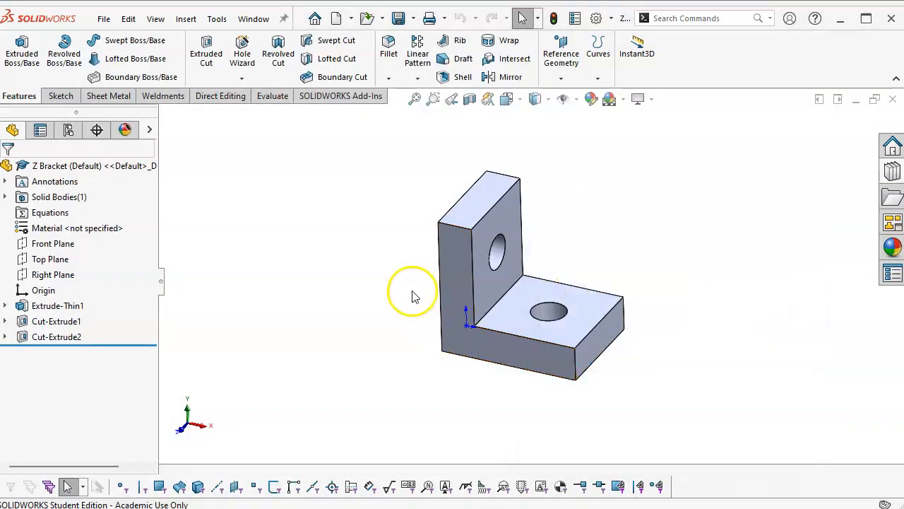
Step: Edit the thin extrusion's profile sketch, adding a horizontal line about 36 mm long from the vertical line's upper end, away from the lower leg
{"action": "left_click", "coordinate": [4, 305]}
{"action": "right_click", "coordinate": [62, 321]}
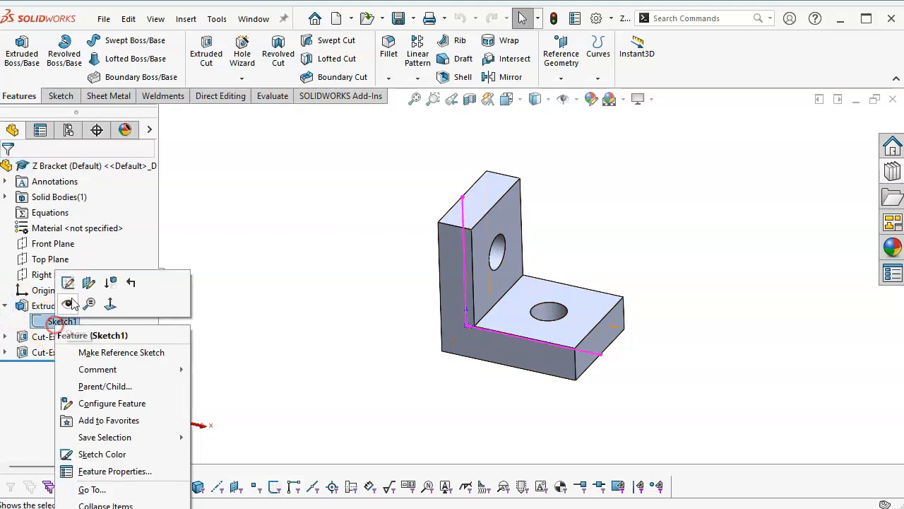
{"action": "left_click", "coordinate": [66, 283]}
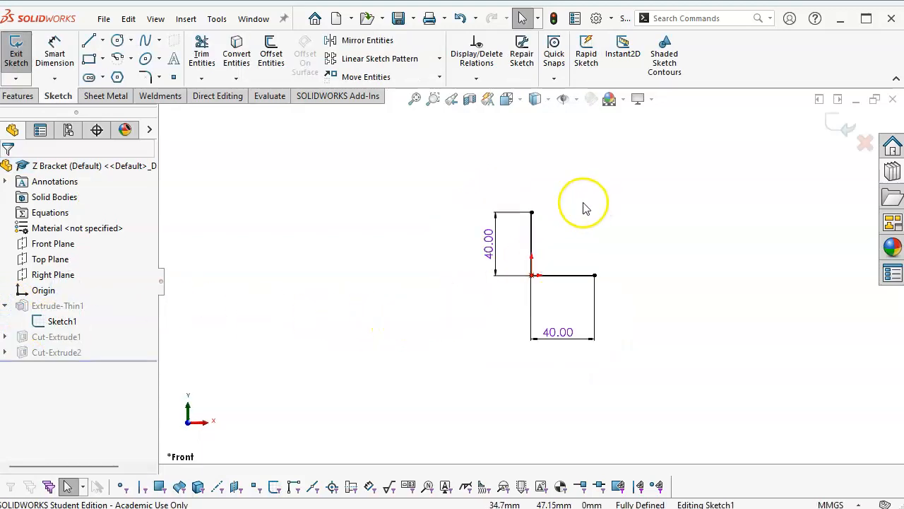
{"action": "left_click", "coordinate": [89, 40]}
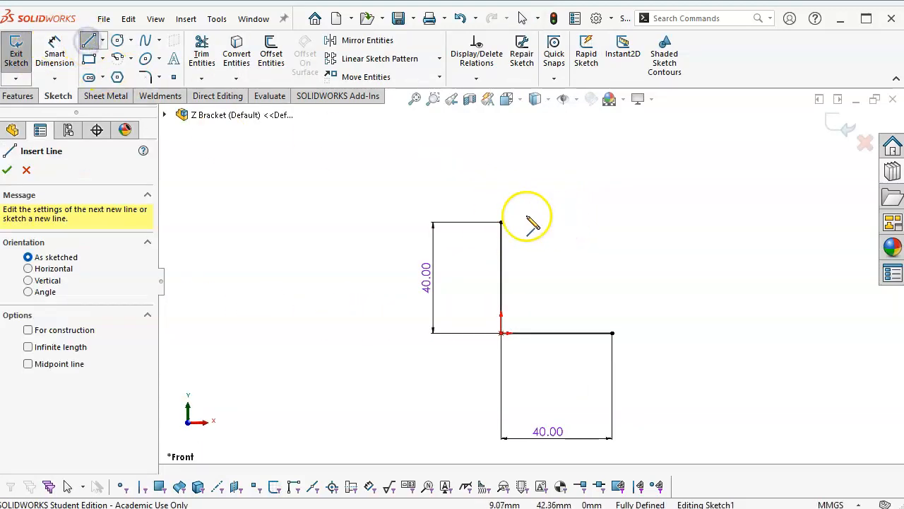
{"action": "left_click", "coordinate": [502, 222]}
{"action": "left_click", "coordinate": [402, 222]}
{"action": "right_click", "coordinate": [733, 194]}
{"action": "key", "text": "Escape"}
Step: Dimension the new upper horizontal line to a length of 30 mm
{"action": "key", "text": "d"}
{"action": "left_click", "coordinate": [462, 223]}
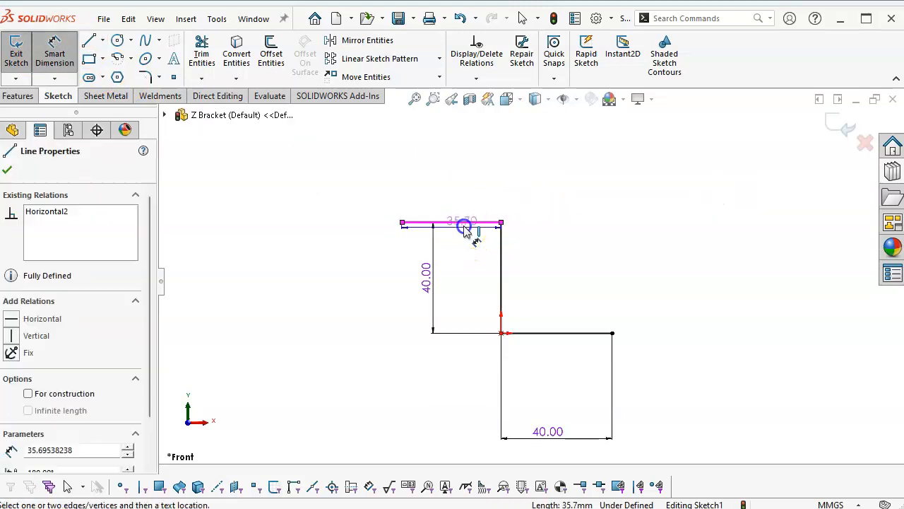
{"action": "left_click", "coordinate": [461, 281]}
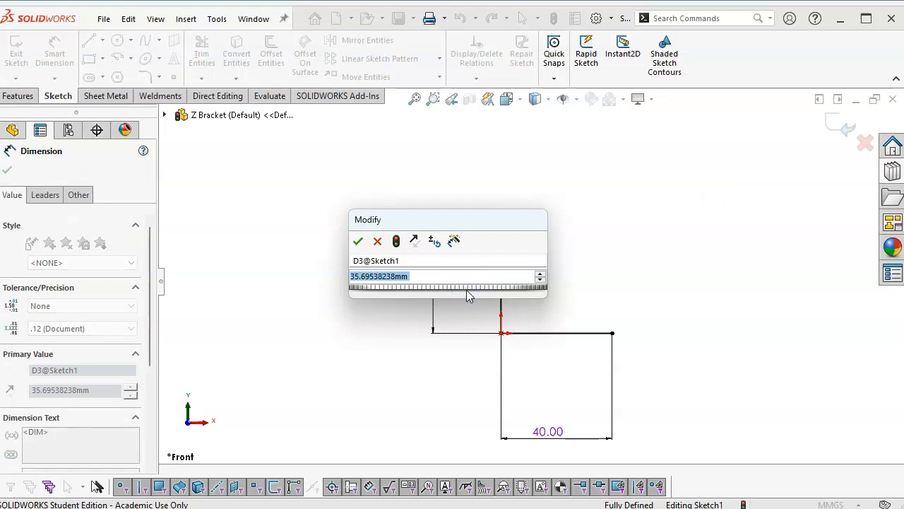
{"action": "type", "text": "30"}
{"action": "key", "text": "Return"}
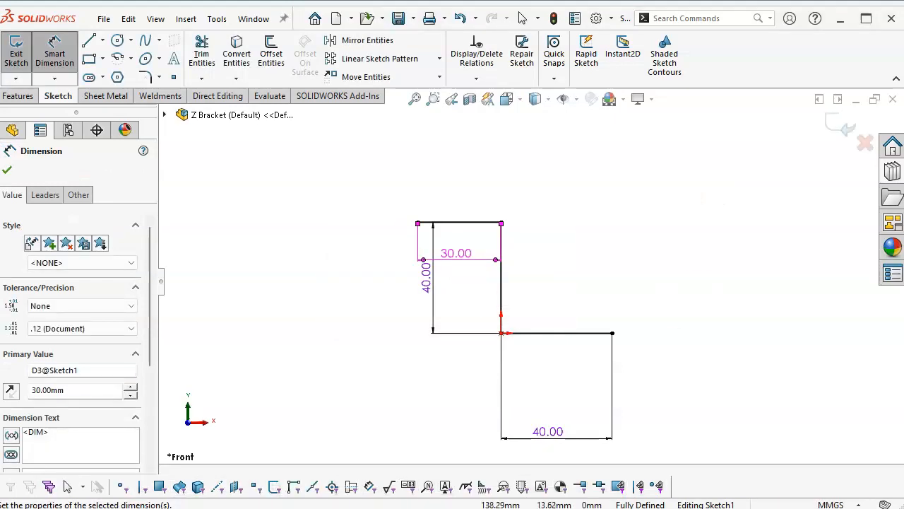
Step: End dimensioning and examine the Z-bracket's dimensions in the Kindle reference drawing
{"action": "key", "text": "alt+Tab"}
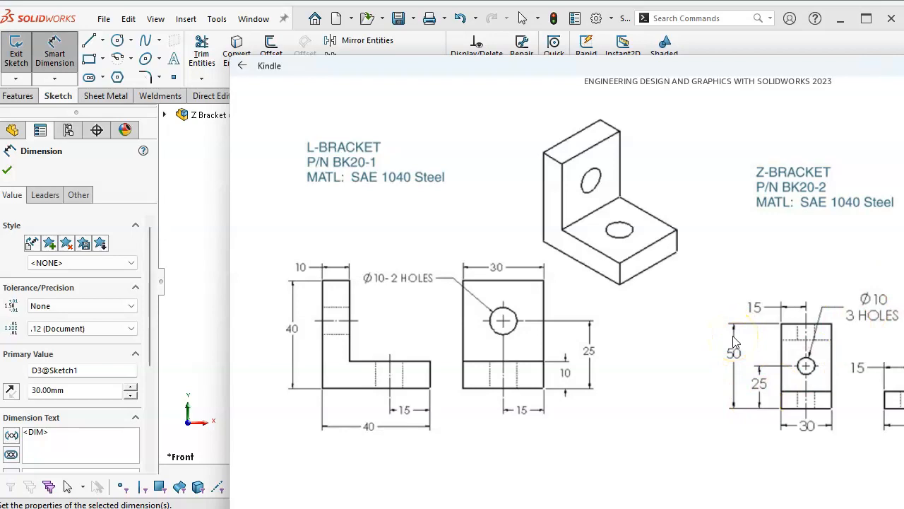
{"action": "left_click", "coordinate": [213, 162]}
{"action": "right_click", "coordinate": [212, 164]}
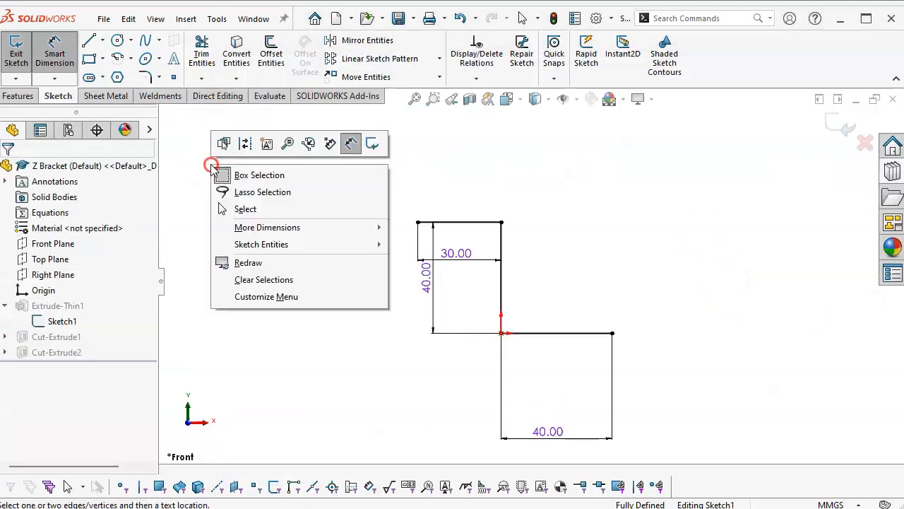
{"action": "left_click", "coordinate": [283, 209]}
{"action": "key", "text": "alt+Tab"}
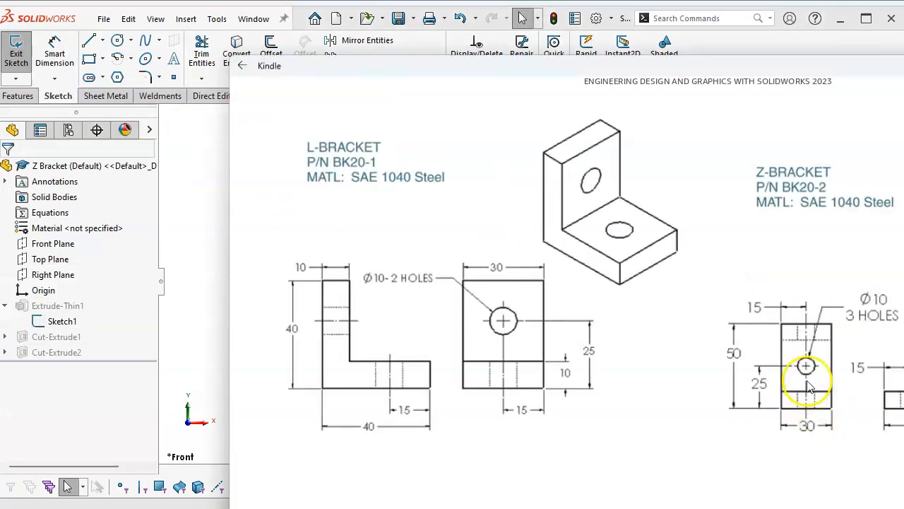
{"action": "double_click", "coordinate": [815, 66]}
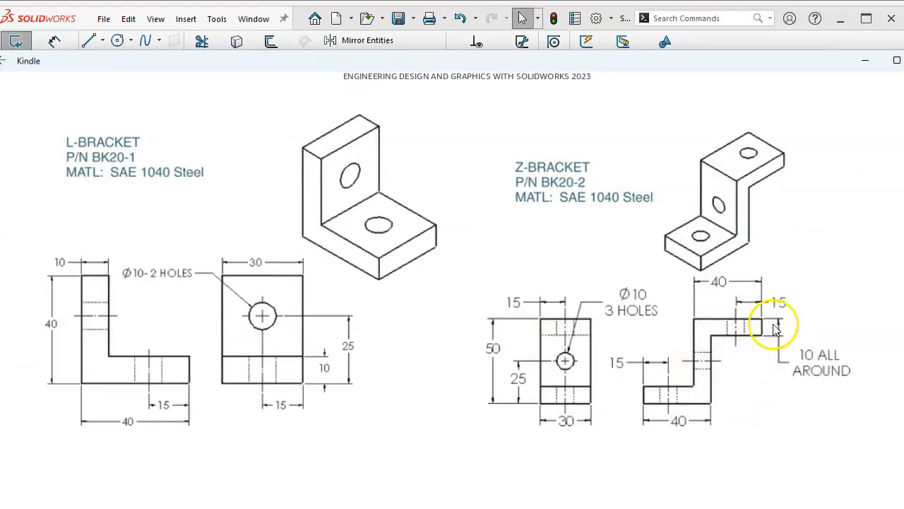
{"action": "left_click_drag", "start_coordinate": [672, 61], "coordinate": [854, 189]}
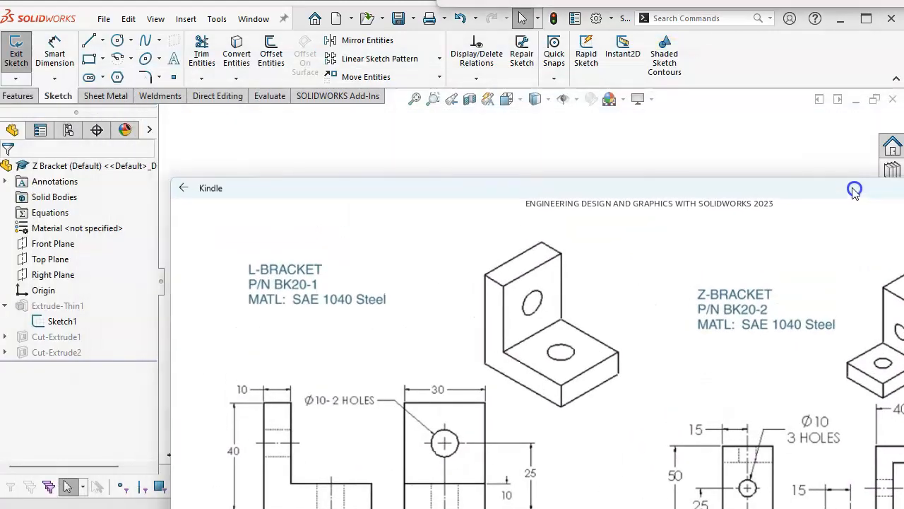
Step: Return to SOLIDWORKS and exit the profile sketch to rebuild the part with the added upper leg
{"action": "left_click", "coordinate": [650, 127]}
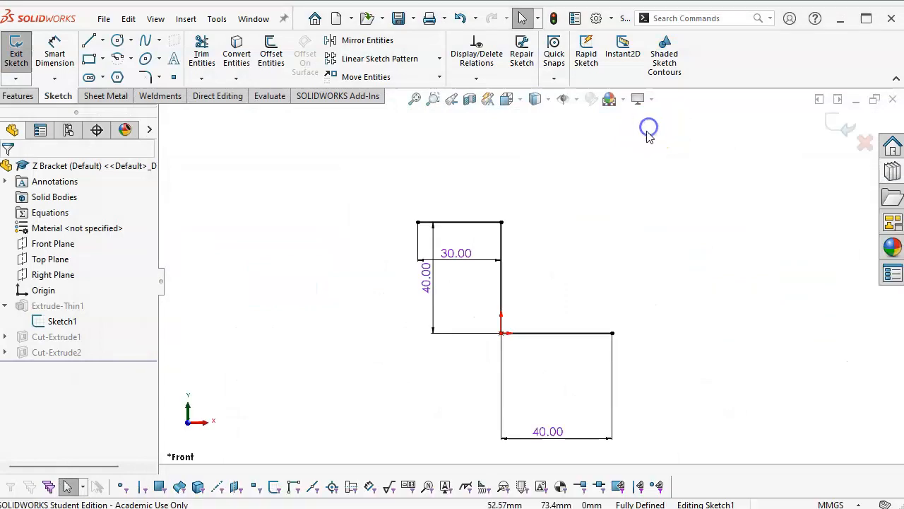
{"action": "left_click", "coordinate": [838, 129]}
{"action": "left_click", "coordinate": [600, 276]}
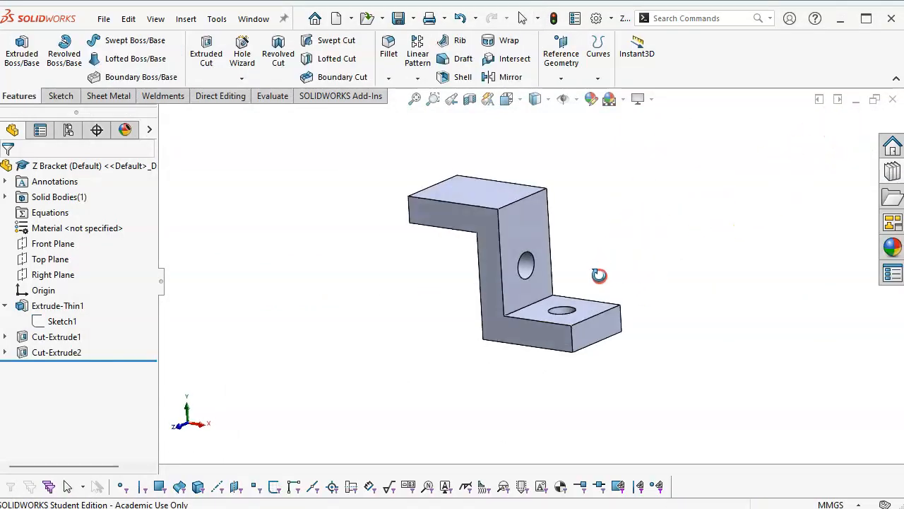
Step: Inspect the Z-bracket's side, end, top and bottom faces from several angles
{"action": "left_click", "coordinate": [543, 223]}
{"action": "middle_click_drag", "start_coordinate": [666, 234], "coordinate": [727, 271]}
{"action": "left_click", "coordinate": [440, 204]}
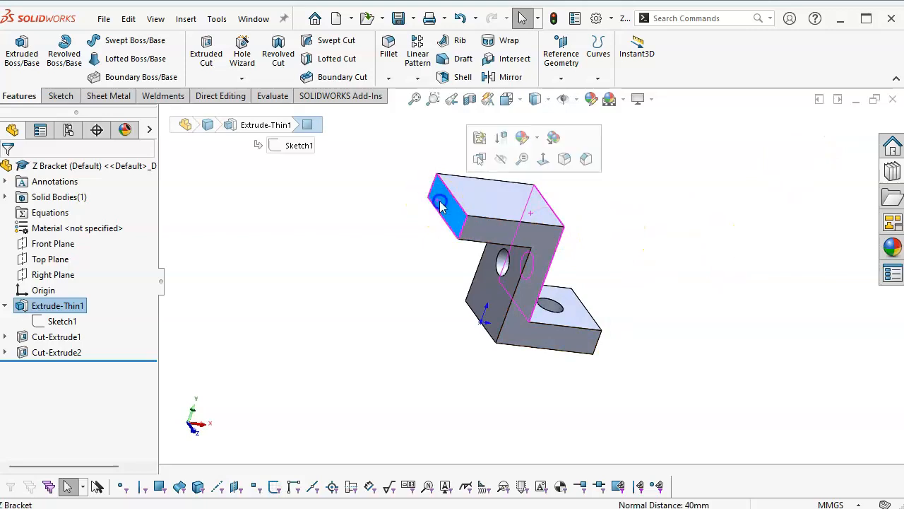
{"action": "left_click", "coordinate": [509, 200]}
{"action": "middle_click_drag", "start_coordinate": [671, 369], "coordinate": [659, 196]}
{"action": "left_click", "coordinate": [519, 323]}
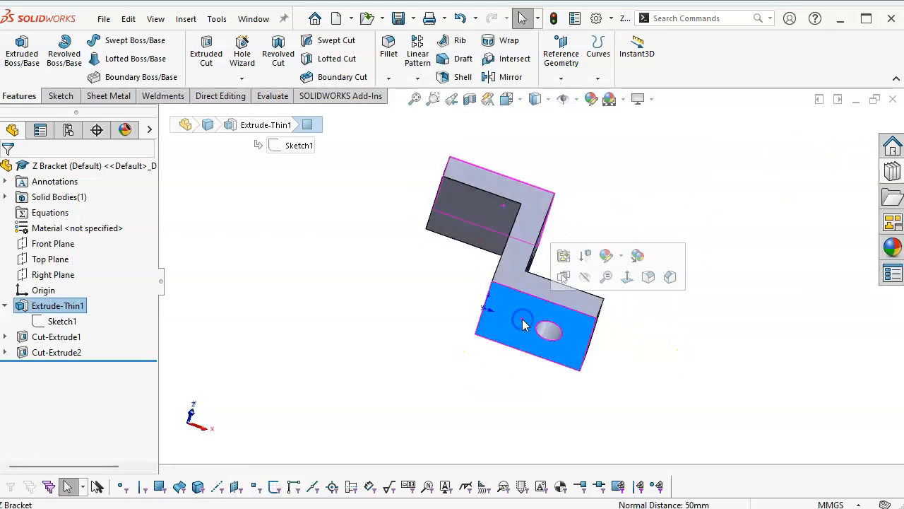
{"action": "middle_click_drag", "start_coordinate": [594, 224], "coordinate": [588, 378]}
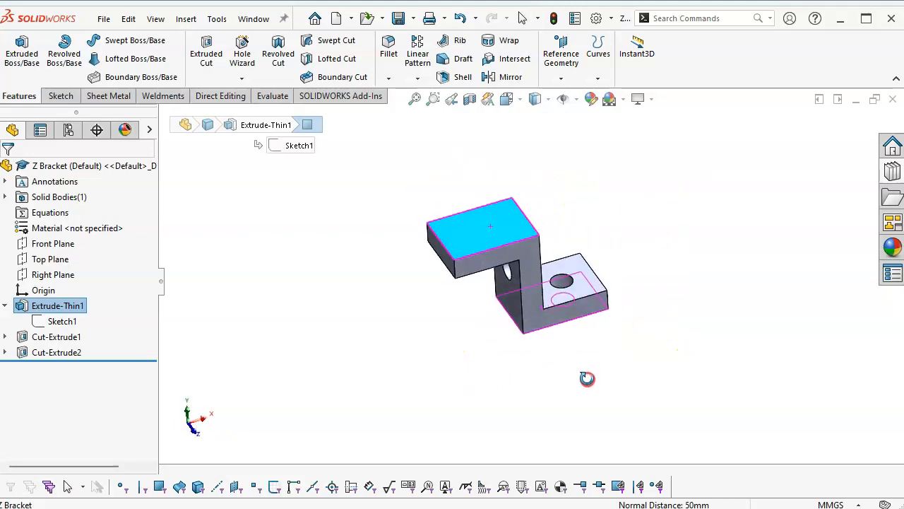
Step: Start a sketch on the upper leg's top face and draw a circle about 13.6 mm in diameter, level with the origin
{"action": "scroll", "coordinate": [646, 217], "scroll_direction": "down", "scroll_amount": 4}
{"action": "left_click", "coordinate": [590, 206]}
{"action": "left_click", "coordinate": [267, 297]}
{"action": "left_click", "coordinate": [317, 237]}
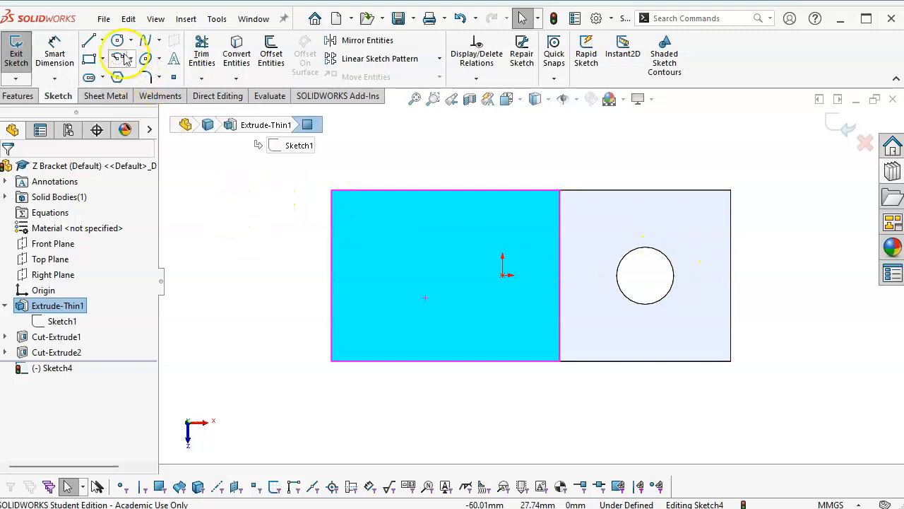
{"action": "left_click", "coordinate": [117, 40]}
{"action": "left_click", "coordinate": [416, 275]}
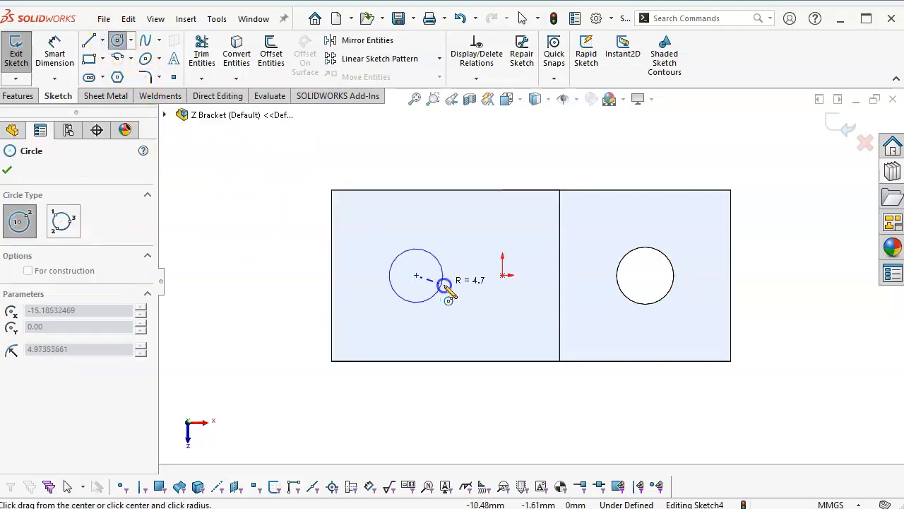
Step: Dimension the new circle to a diameter of 10 mm
{"action": "right_click", "coordinate": [456, 291]}
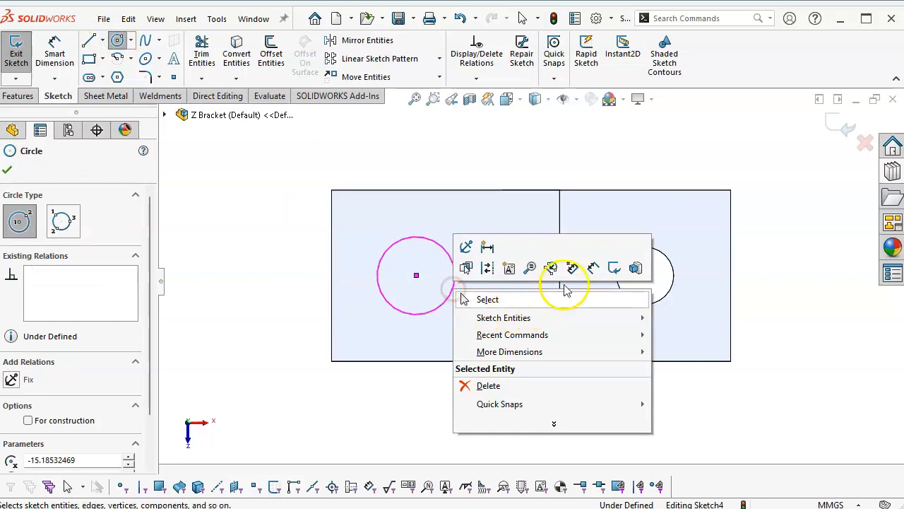
{"action": "left_click", "coordinate": [589, 266]}
{"action": "left_click", "coordinate": [439, 302]}
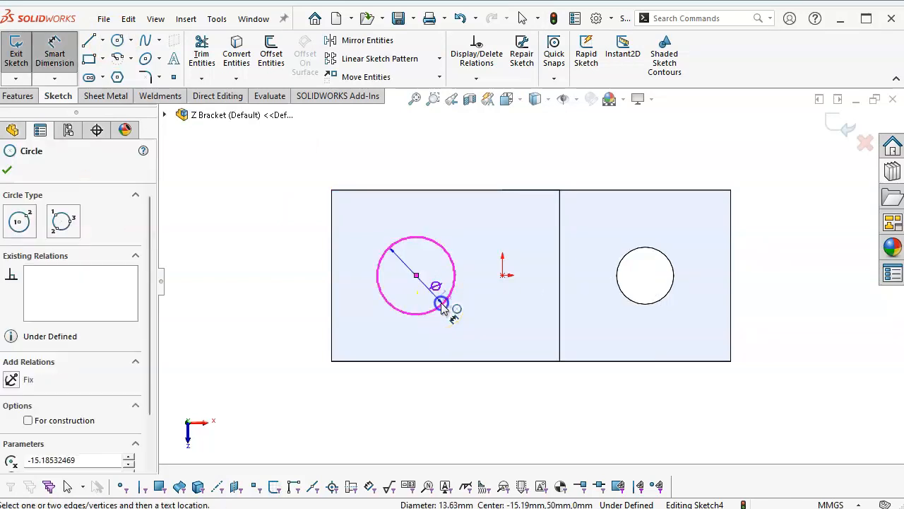
{"action": "left_click", "coordinate": [483, 396]}
{"action": "type", "text": "10"}
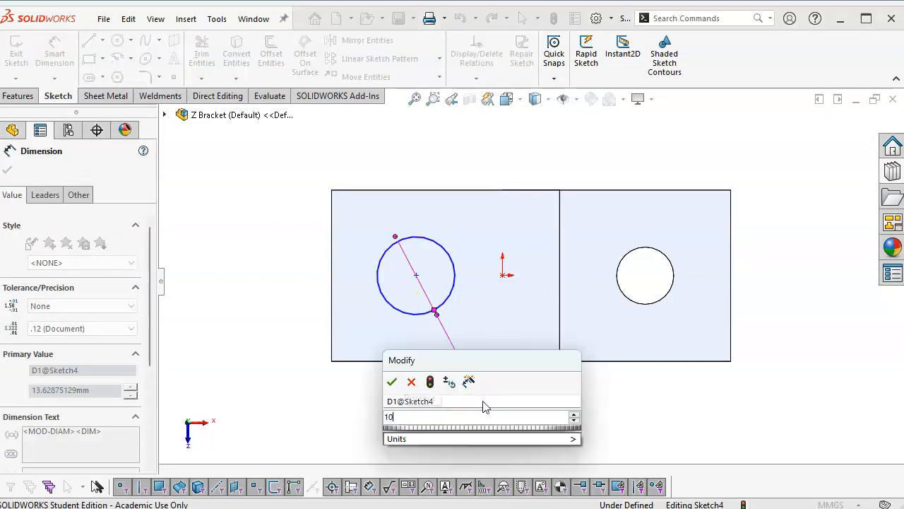
{"action": "key", "text": "Return"}
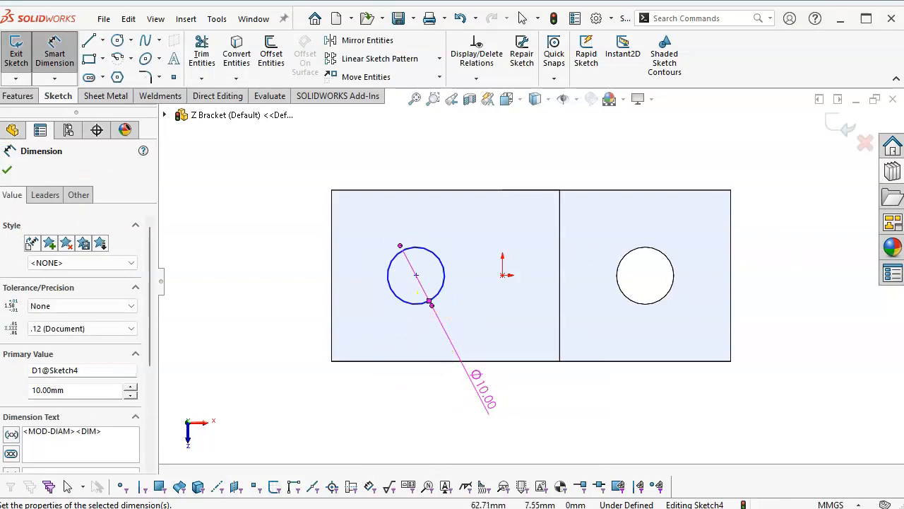
Step: Check the hole position in the Kindle drawing, return to SOLIDWORKS and dimension the circle's centre 15 mm from the upper leg's outer edge
{"action": "key", "text": "alt+Tab"}
{"action": "left_click_drag", "start_coordinate": [897, 185], "coordinate": [602, 188]}
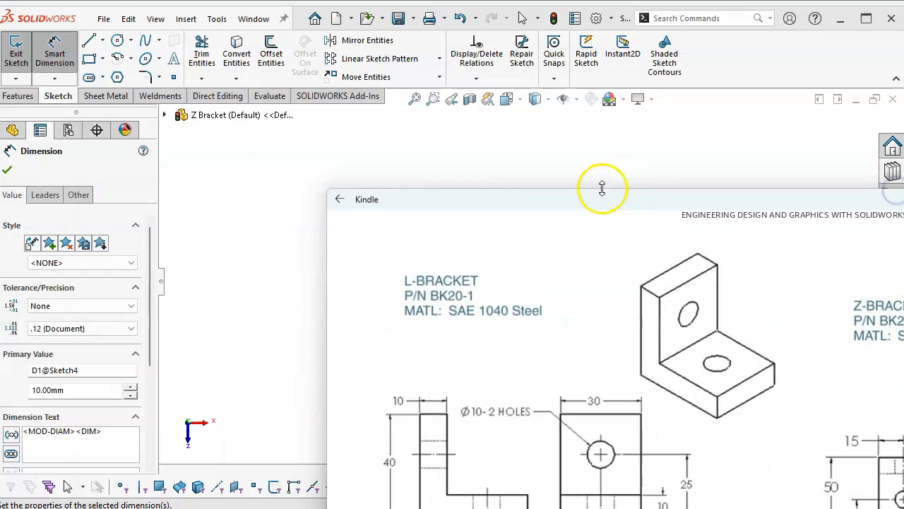
{"action": "left_click", "coordinate": [565, 174]}
{"action": "left_click", "coordinate": [332, 307]}
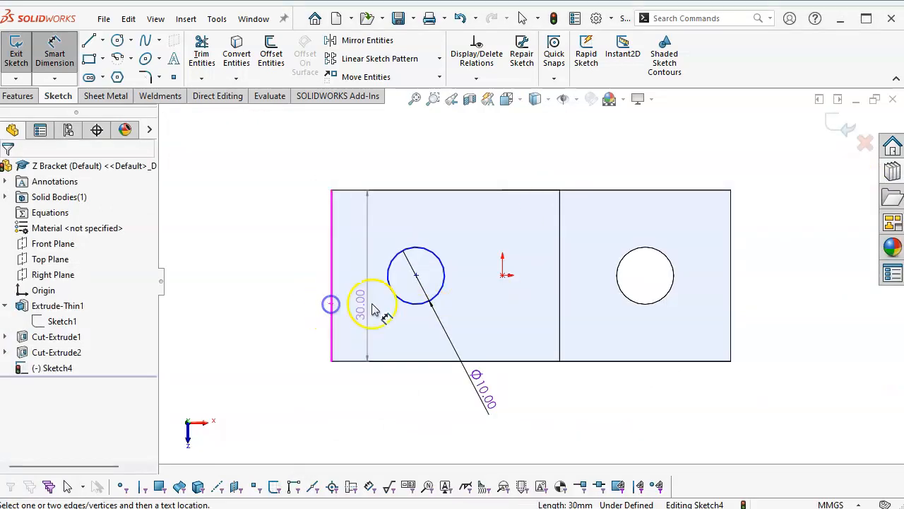
{"action": "left_click", "coordinate": [403, 302]}
{"action": "left_click", "coordinate": [368, 412]}
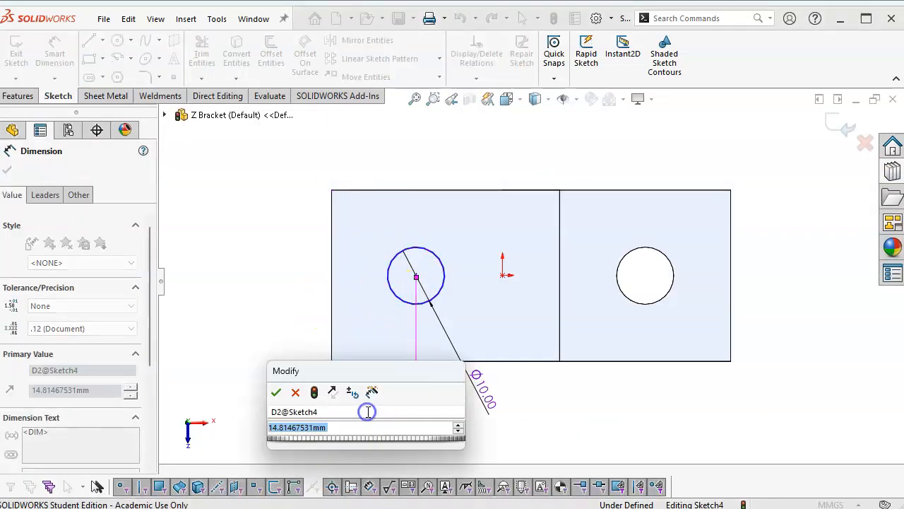
{"action": "type", "text": "15"}
{"action": "key", "text": "Return"}
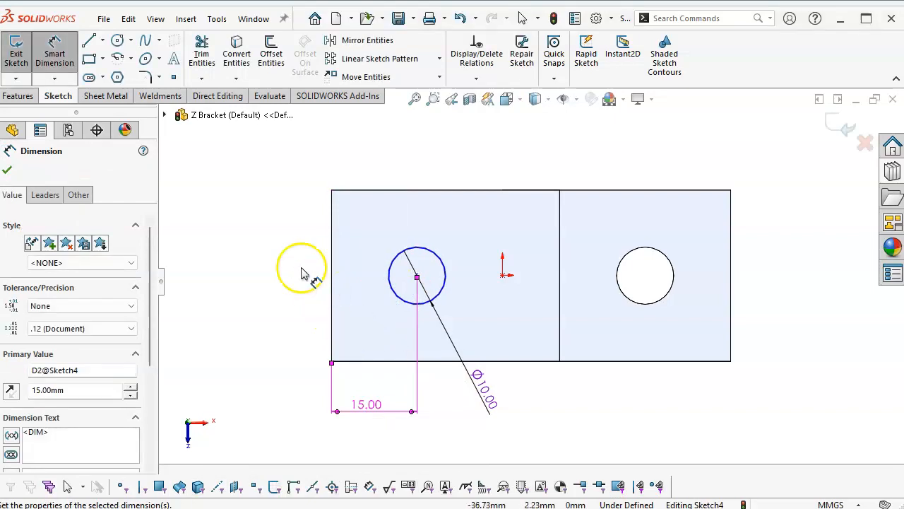
{"action": "right_click", "coordinate": [283, 256]}
{"action": "left_click", "coordinate": [317, 300]}
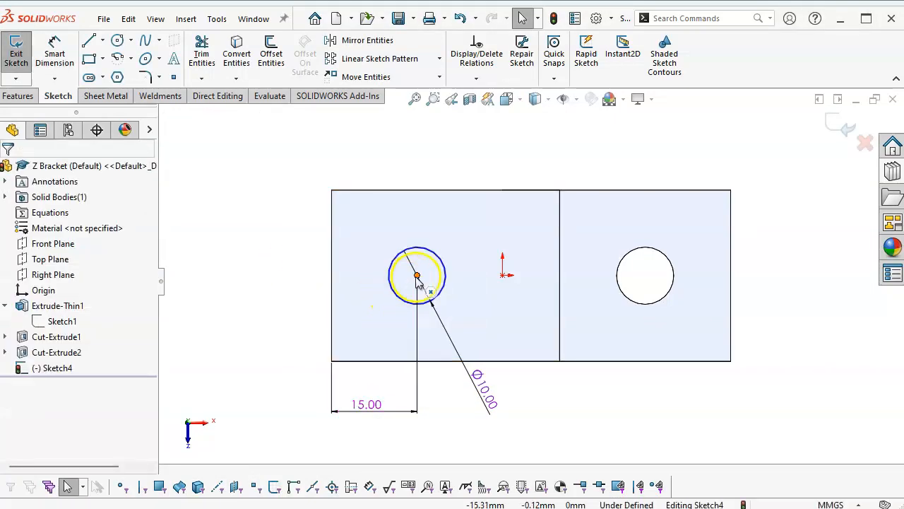
Step: Add a Horizontal relation between the circle's centre and the origin
{"action": "left_click", "coordinate": [417, 276]}
{"action": "left_click", "coordinate": [502, 275], "text": "ctrl"}
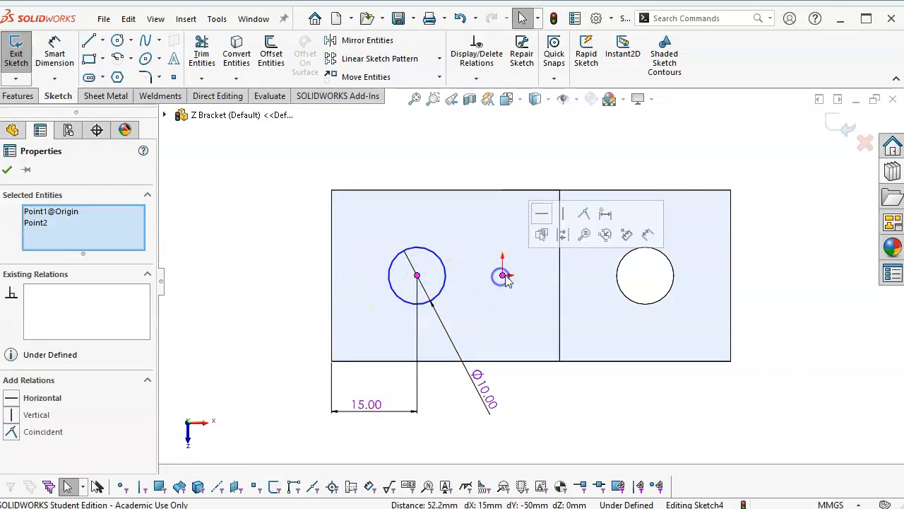
{"action": "left_click", "coordinate": [541, 217]}
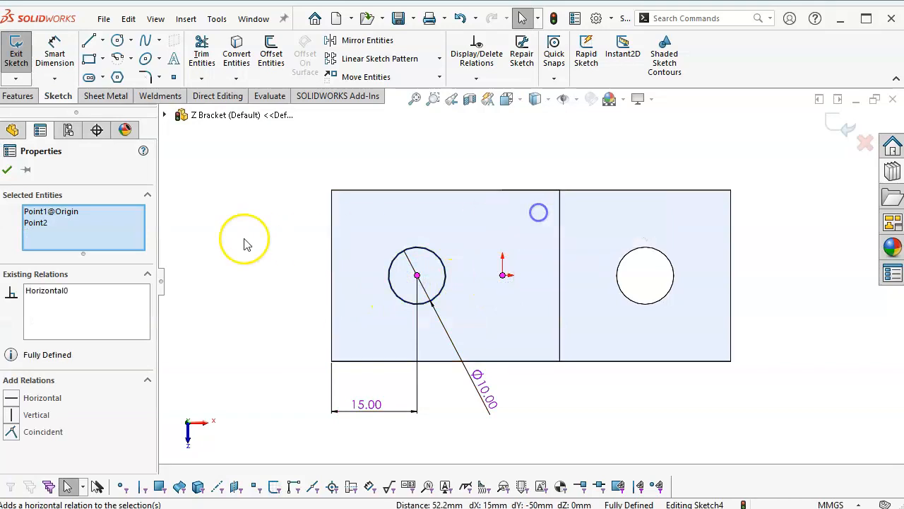
Step: Cut the circle through the upper leg with an Extruded Cut set to Up To Next
{"action": "left_click", "coordinate": [17, 97]}
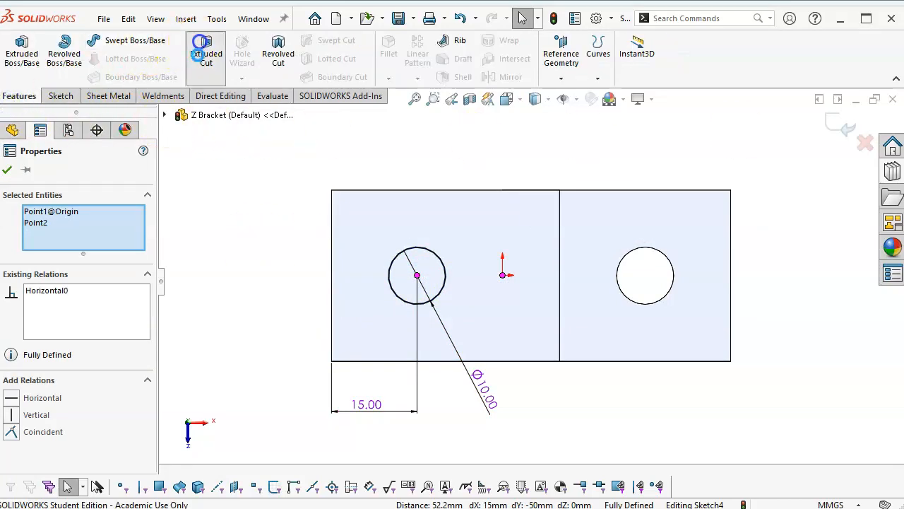
{"action": "left_click", "coordinate": [206, 55]}
{"action": "left_click", "coordinate": [88, 253]}
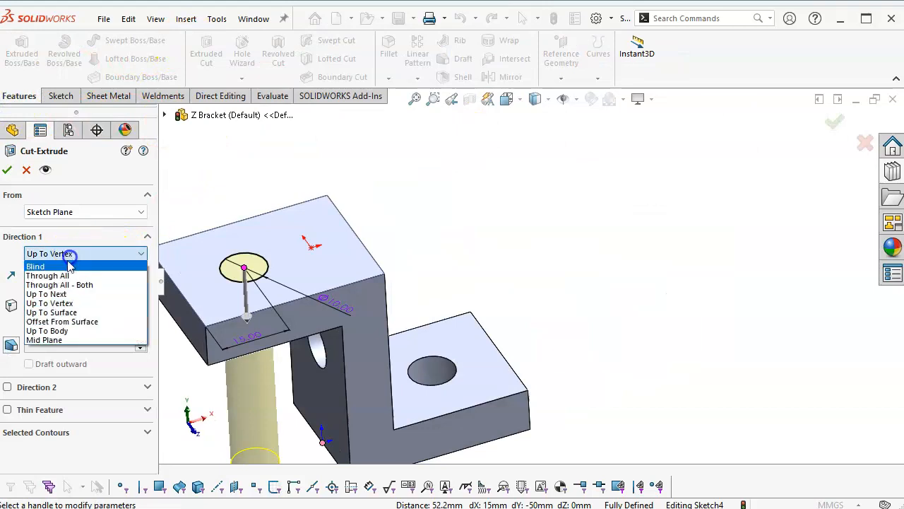
{"action": "left_click", "coordinate": [61, 298]}
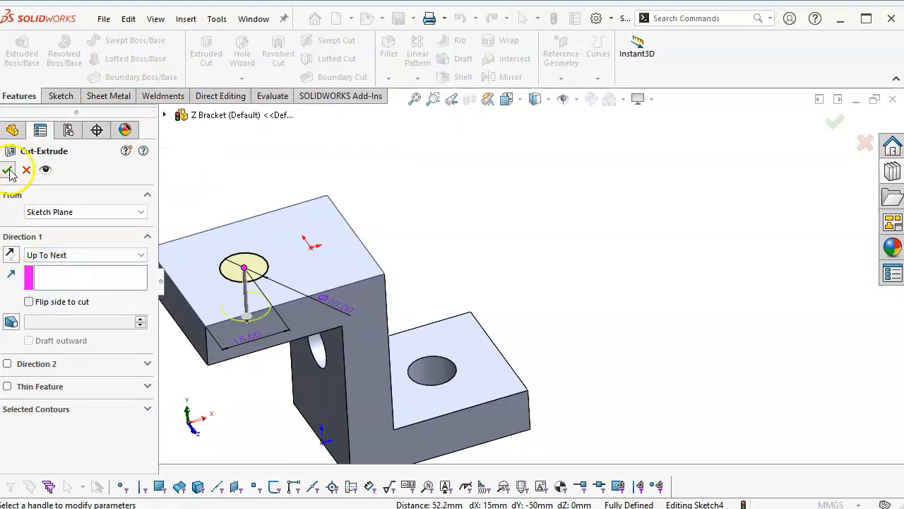
{"action": "left_click", "coordinate": [6, 170]}
{"action": "scroll", "coordinate": [480, 282], "scroll_direction": "down", "scroll_amount": 3}
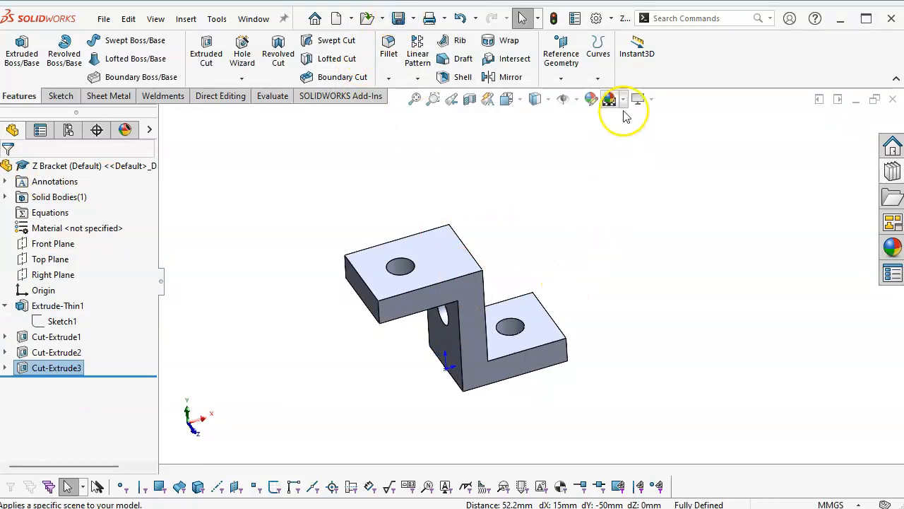
Step: Close the Z Bracket part and open the recent file L Bracket.SLDPRT
{"action": "left_click", "coordinate": [893, 99]}
{"action": "left_click", "coordinate": [104, 19]}
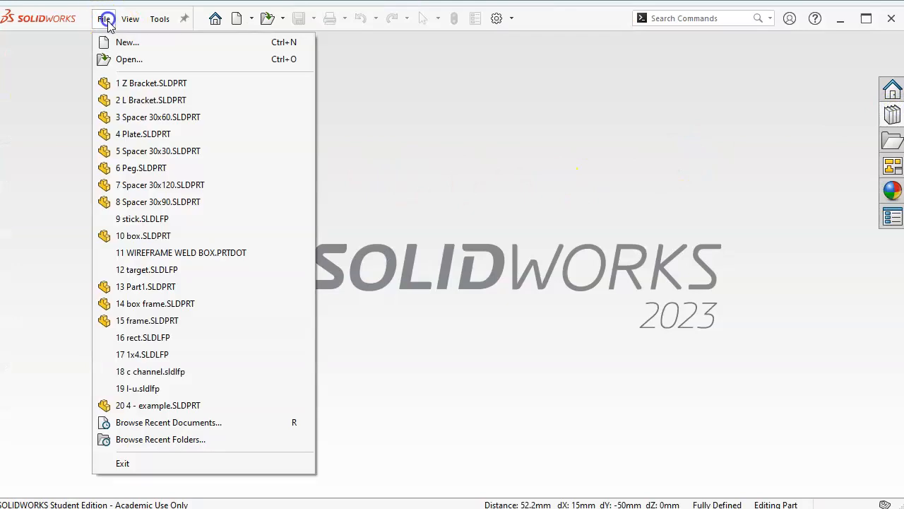
{"action": "left_click", "coordinate": [122, 97]}
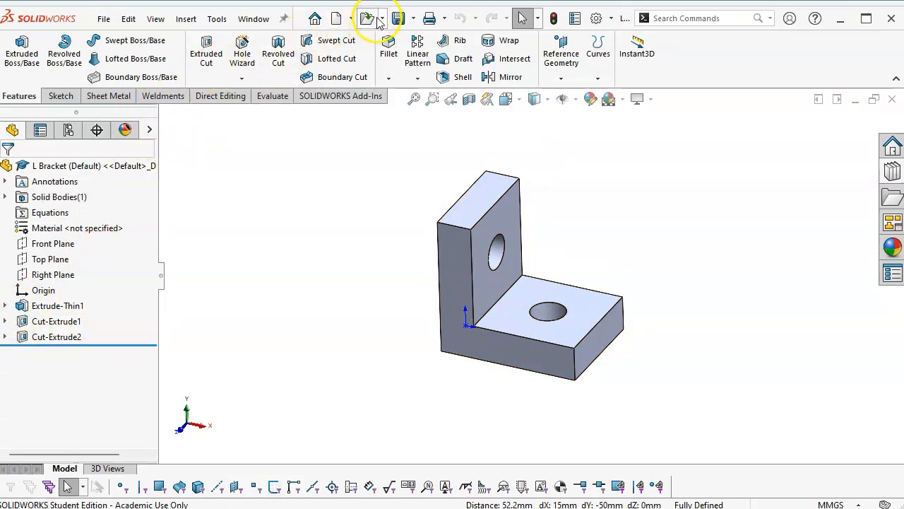
Step: Save the L-bracket as a copy named C Bracket.SLDPRT, opening the copy and closing the original document
{"action": "left_click", "coordinate": [413, 19]}
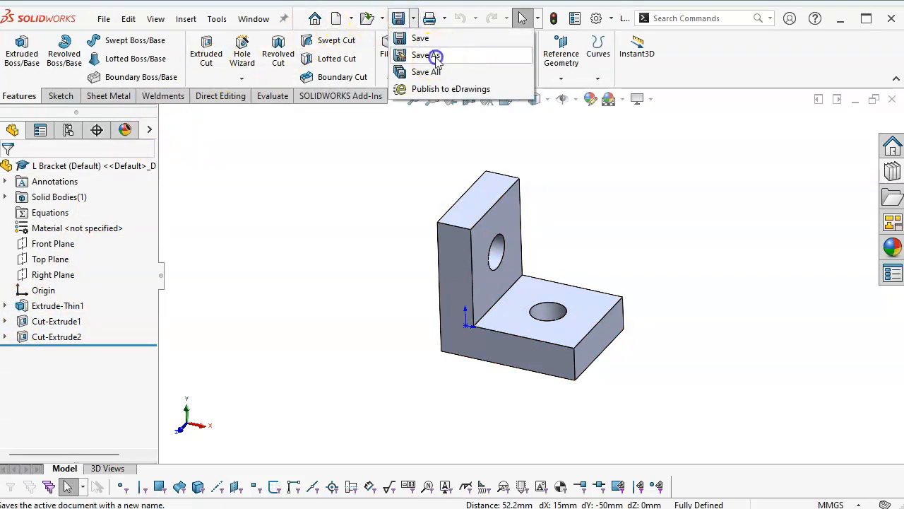
{"action": "left_click", "coordinate": [426, 53]}
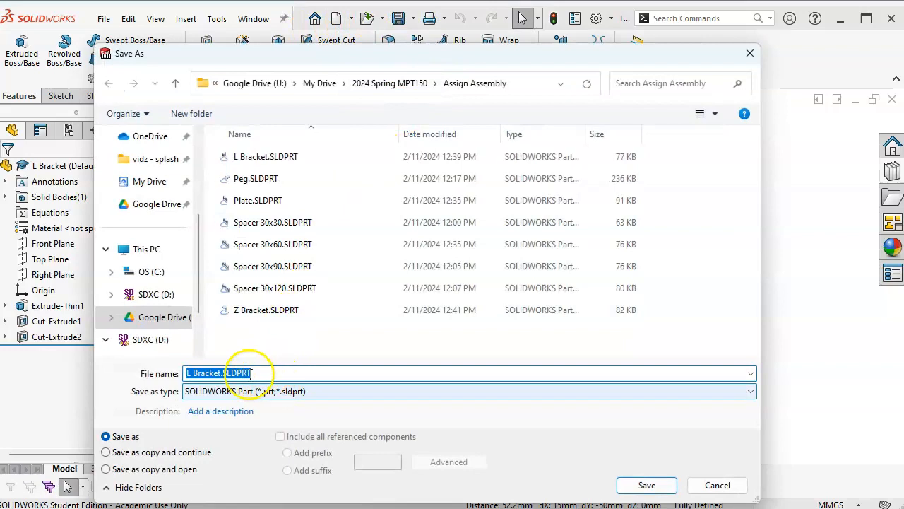
{"action": "left_click", "coordinate": [159, 471]}
{"action": "left_click", "coordinate": [181, 372]}
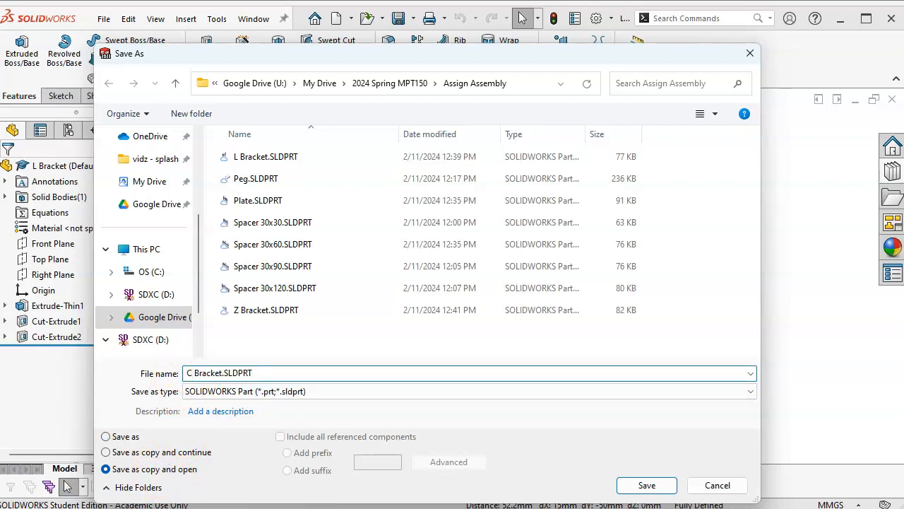
{"action": "left_click", "coordinate": [628, 485]}
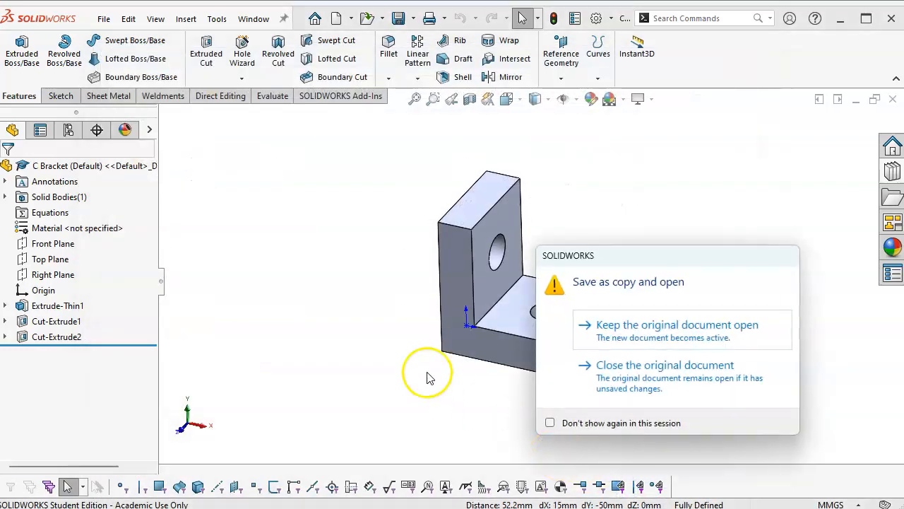
{"action": "left_click", "coordinate": [628, 367]}
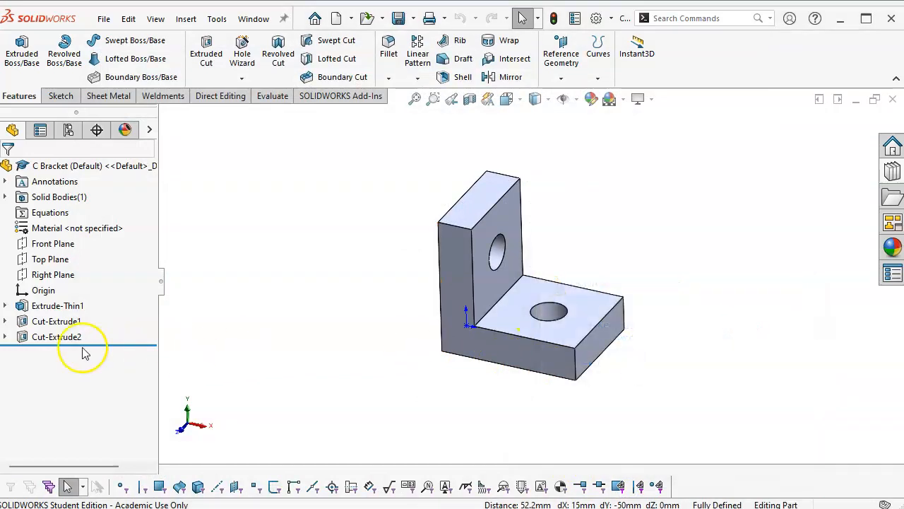
Step: Edit the thin extrusion's profile sketch and set the vertical line's length to 50 mm
{"action": "left_click", "coordinate": [21, 310]}
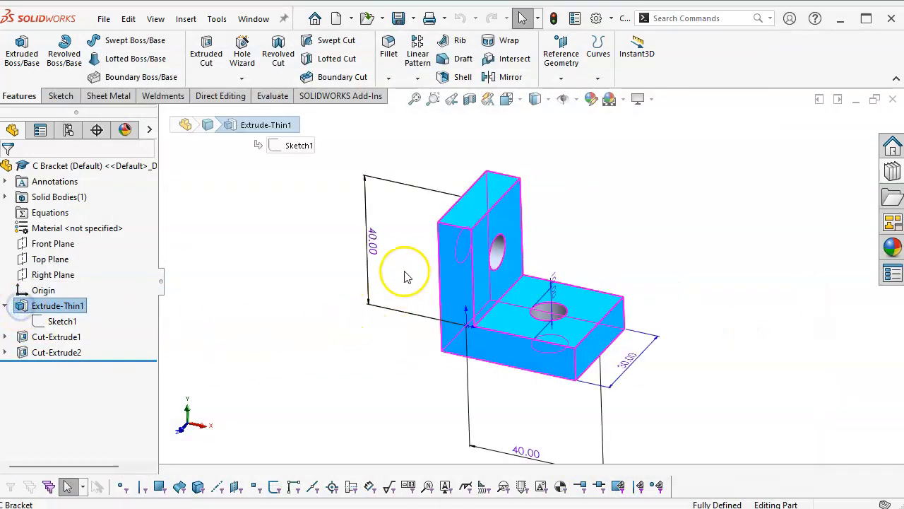
{"action": "right_click", "coordinate": [61, 321]}
{"action": "left_click", "coordinate": [79, 277]}
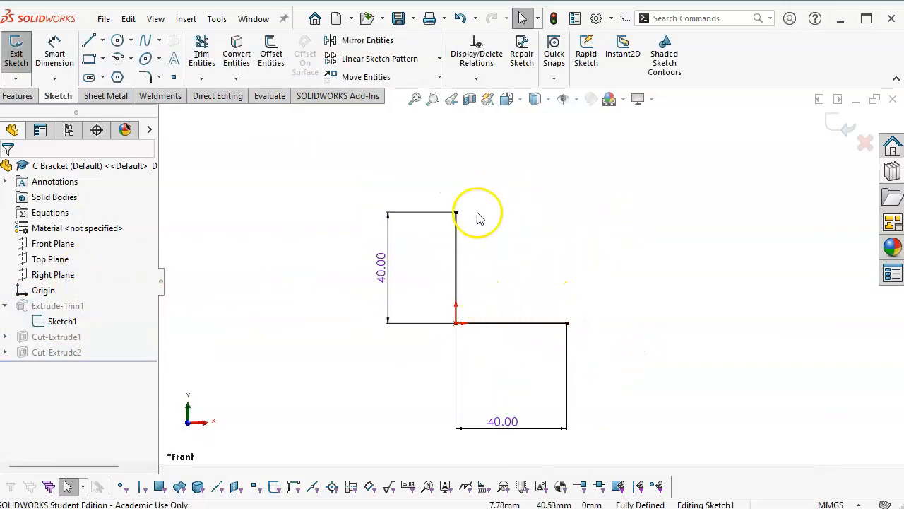
{"action": "double_click", "coordinate": [380, 267]}
{"action": "type", "text": "5"}
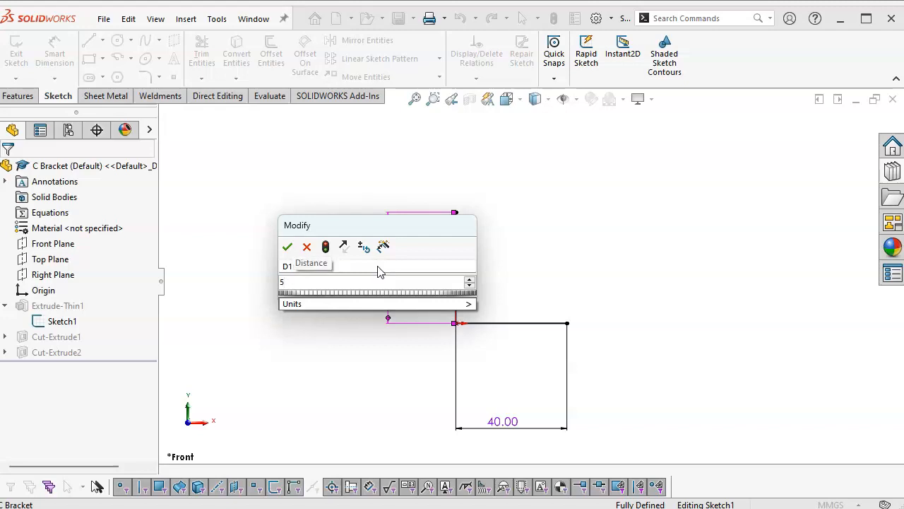
{"action": "type", "text": "20"}
{"action": "key", "text": "Return"}
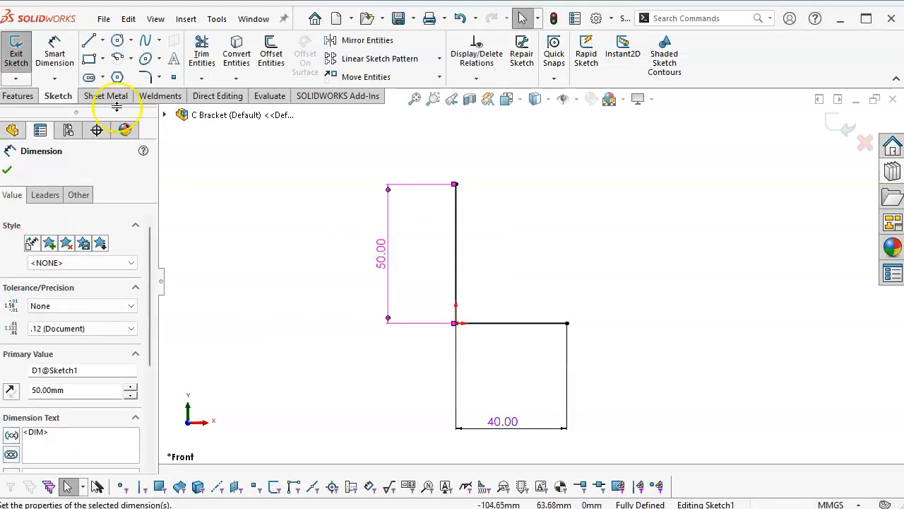
Step: Draw a horizontal line about 40 mm long from the vertical line's upper end, on the same side as the lower leg
{"action": "left_click", "coordinate": [89, 40]}
{"action": "left_click", "coordinate": [455, 184]}
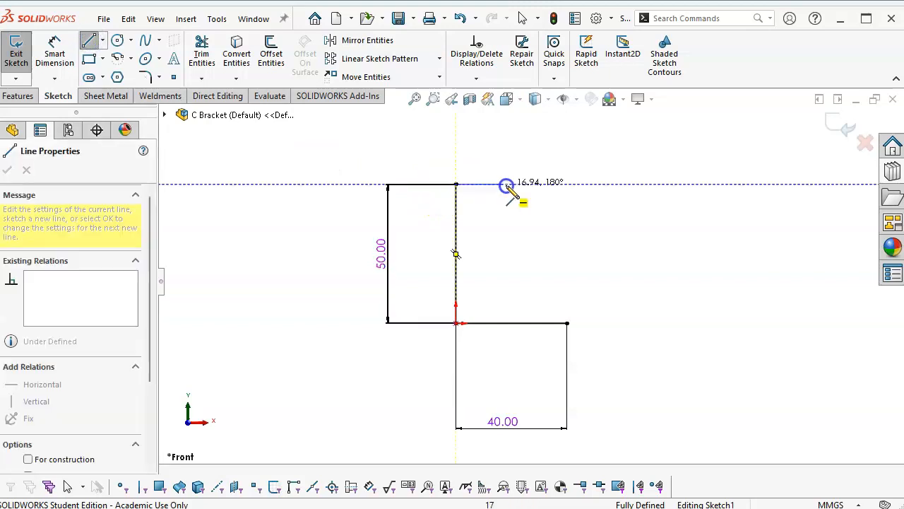
{"action": "left_click", "coordinate": [565, 184]}
{"action": "right_click", "coordinate": [608, 231]}
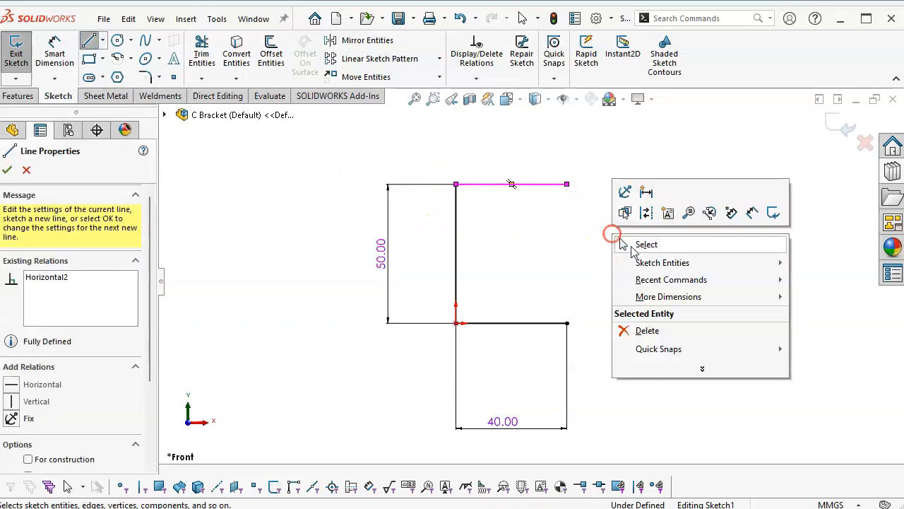
{"action": "left_click", "coordinate": [637, 245]}
Step: Add an Equal relation between the upper and lower horizontal lines of the C-bracket profile and exit the sketch
{"action": "mouse_move", "coordinate": [568, 186]}
{"action": "left_mouse_down"}
{"action": "mouse_move", "coordinate": [696, 195]}
{"action": "mouse_move", "coordinate": [581, 190]}
{"action": "left_mouse_up"}
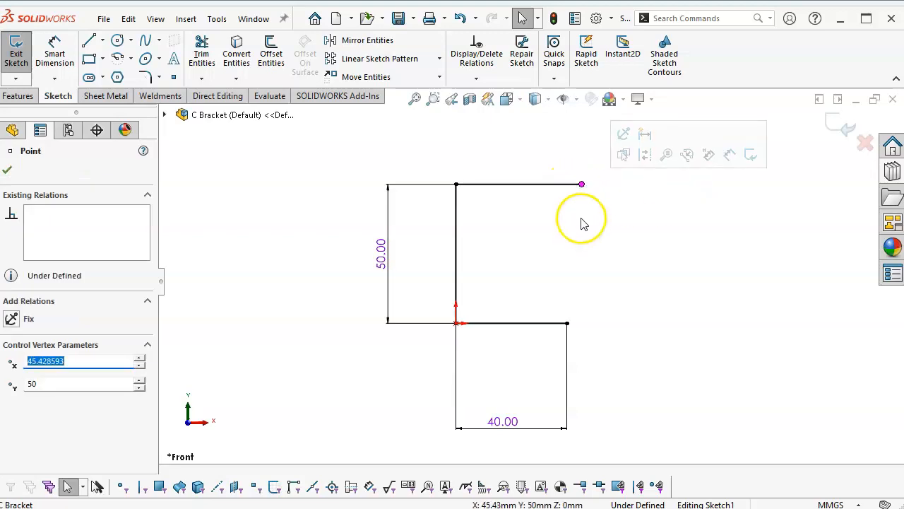
{"action": "left_click", "coordinate": [567, 322], "text": "ctrl"}
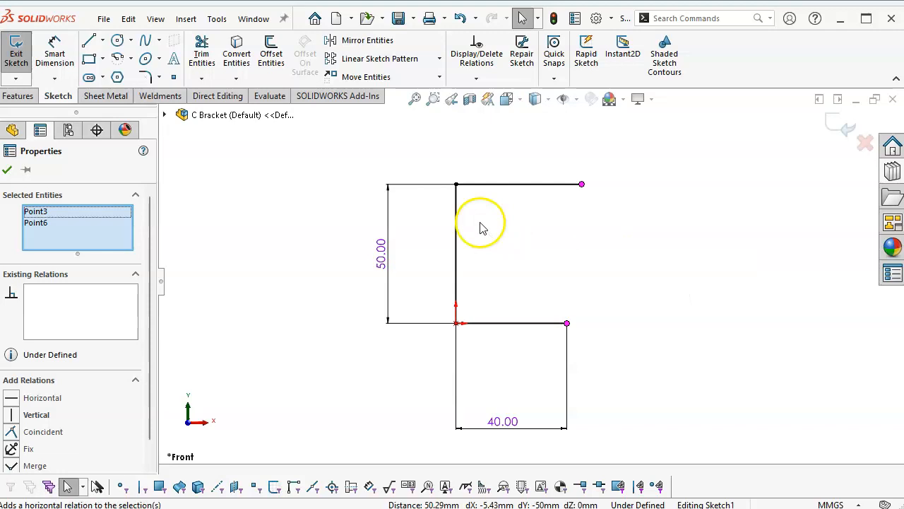
{"action": "left_click", "coordinate": [508, 184]}
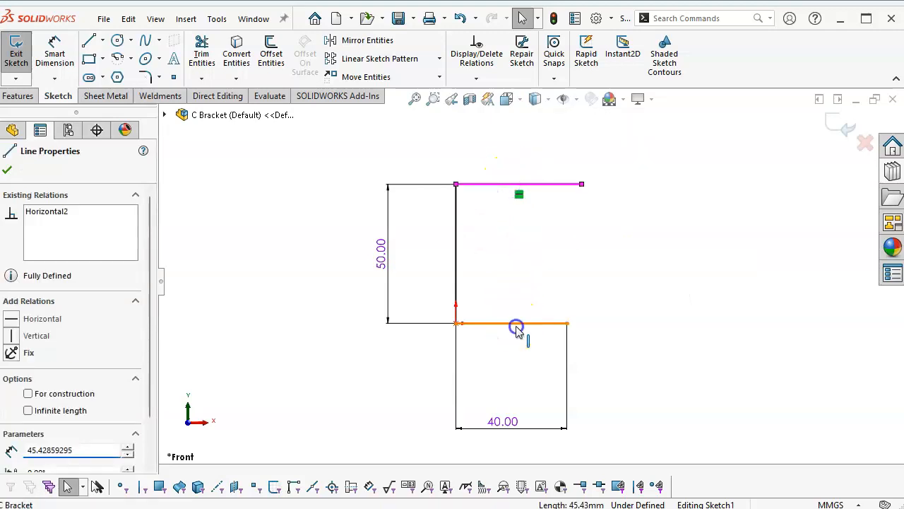
{"action": "left_click", "coordinate": [515, 324], "text": "ctrl"}
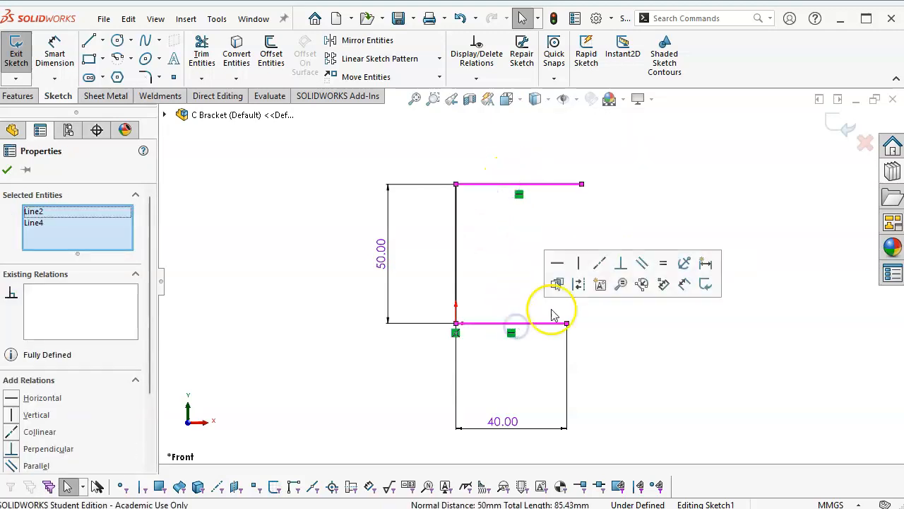
{"action": "left_click", "coordinate": [663, 262]}
{"action": "left_click", "coordinate": [654, 370]}
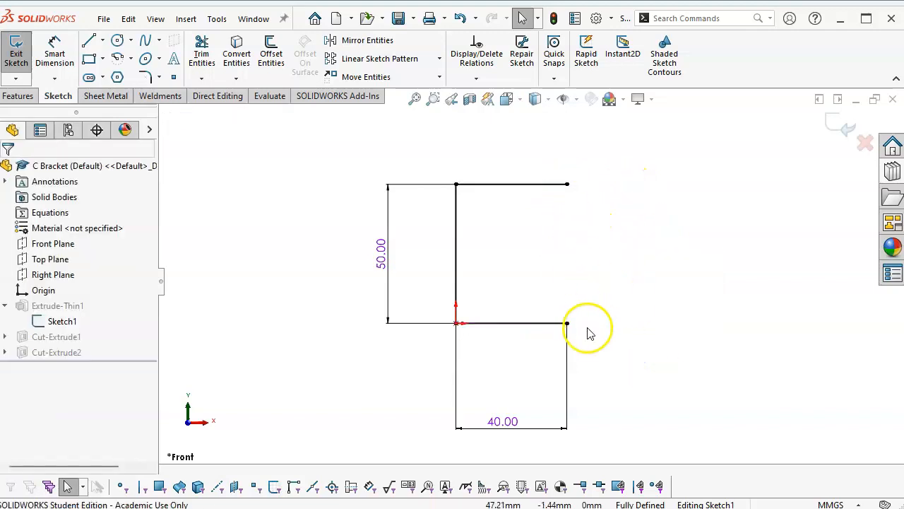
{"action": "left_click", "coordinate": [841, 131]}
Step: Examine which holes the two cut features make in the C-bracket's web and horizontal legs
{"action": "middle_click_drag", "start_coordinate": [625, 277], "coordinate": [633, 250]}
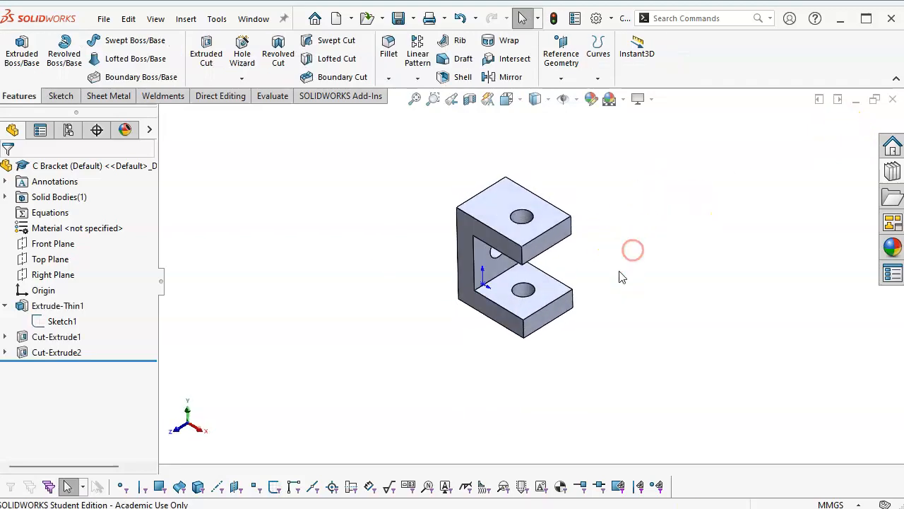
{"action": "left_click", "coordinate": [66, 337]}
{"action": "left_click", "coordinate": [63, 352]}
{"action": "middle_click_drag", "start_coordinate": [319, 323], "coordinate": [377, 233]}
{"action": "scroll", "coordinate": [569, 214], "scroll_direction": "down", "scroll_amount": 2}
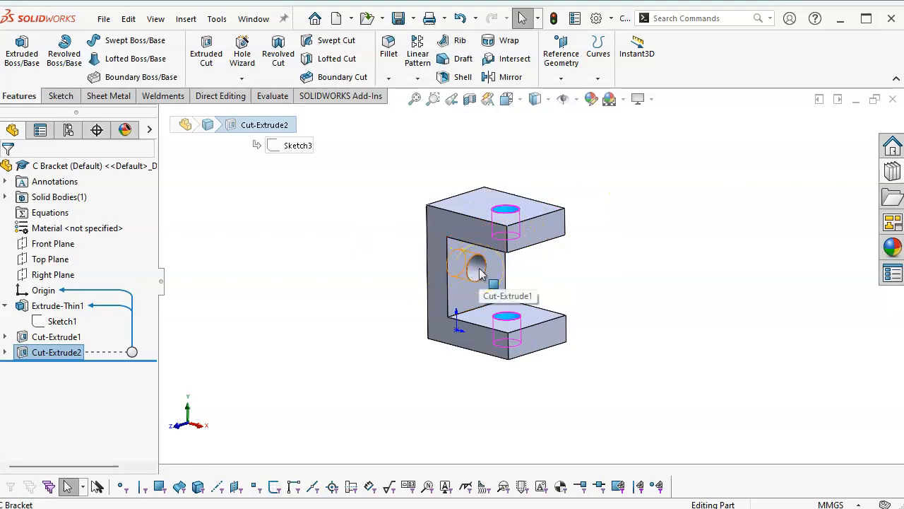
{"action": "left_click", "coordinate": [735, 263]}
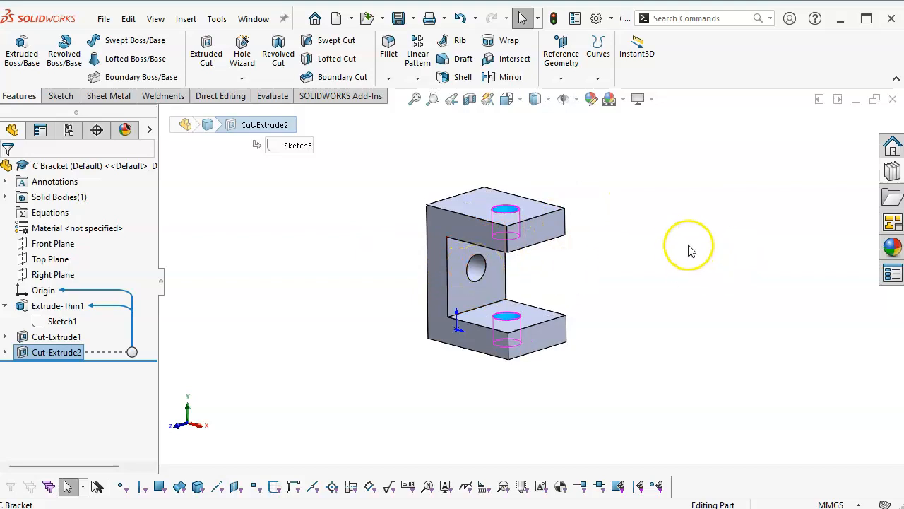
{"action": "middle_click_drag", "start_coordinate": [689, 245], "coordinate": [683, 266]}
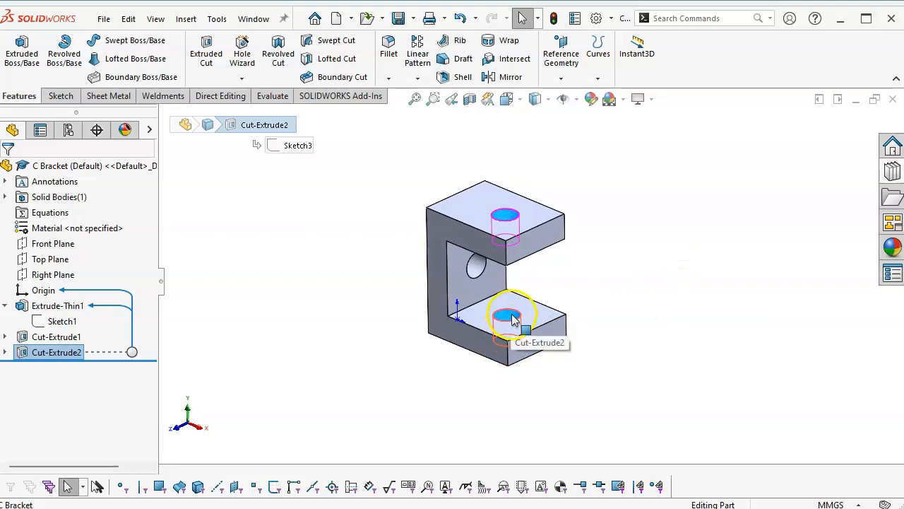
{"action": "left_click", "coordinate": [499, 335]}
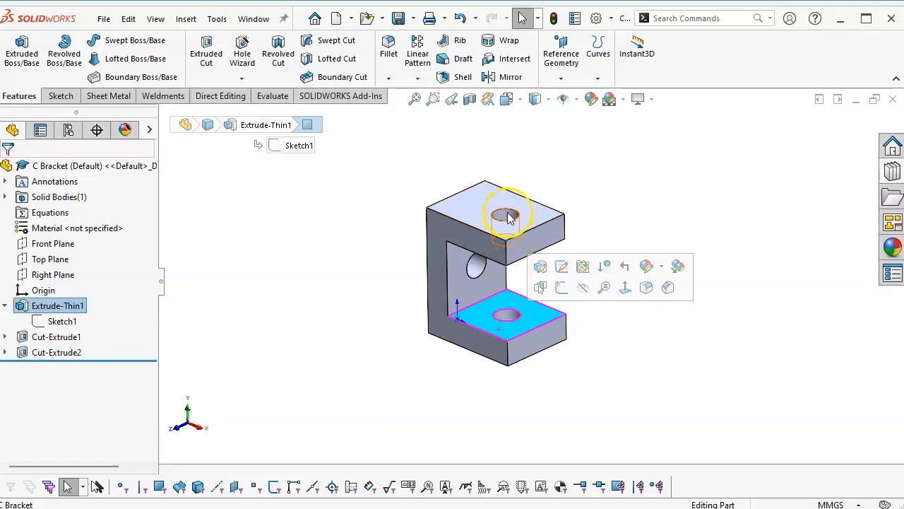
Step: Change the end condition of the hole cut through the horizontal legs to Up To Next
{"action": "right_click", "coordinate": [43, 352]}
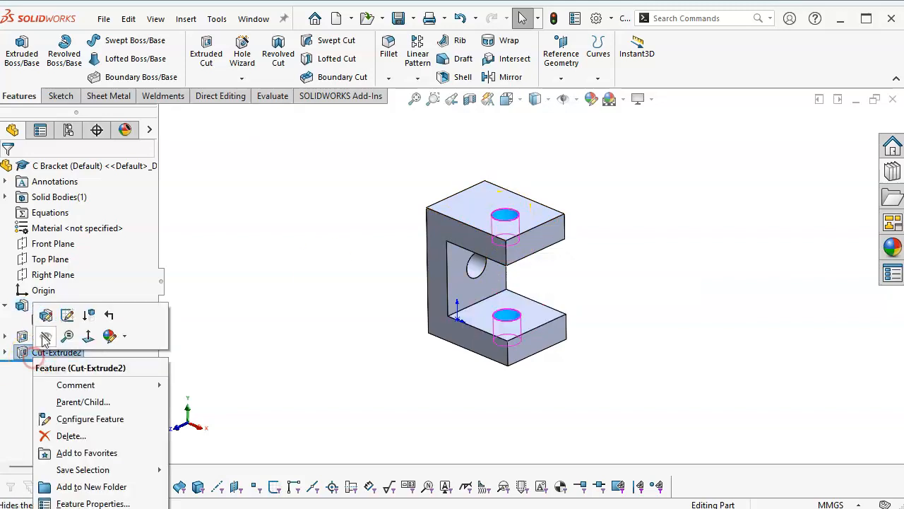
{"action": "left_click", "coordinate": [47, 315]}
{"action": "left_click", "coordinate": [59, 255]}
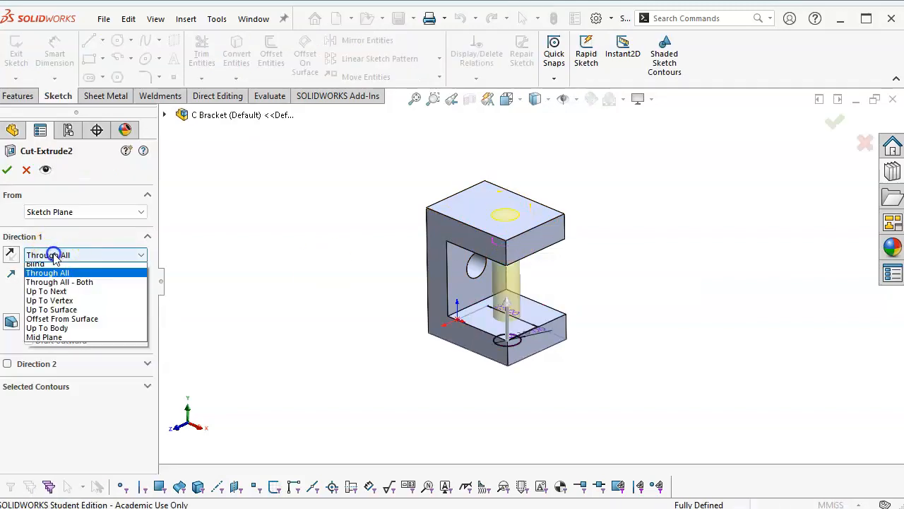
{"action": "left_click", "coordinate": [53, 295]}
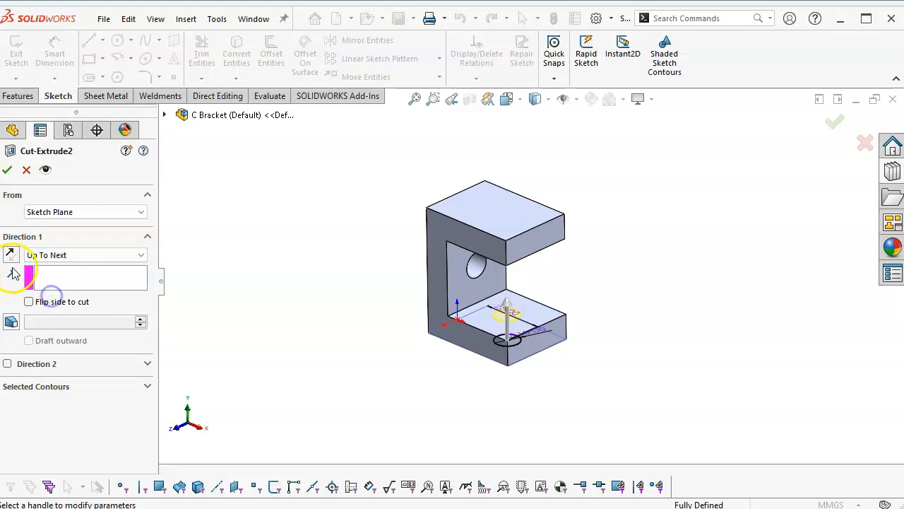
{"action": "left_click", "coordinate": [8, 171]}
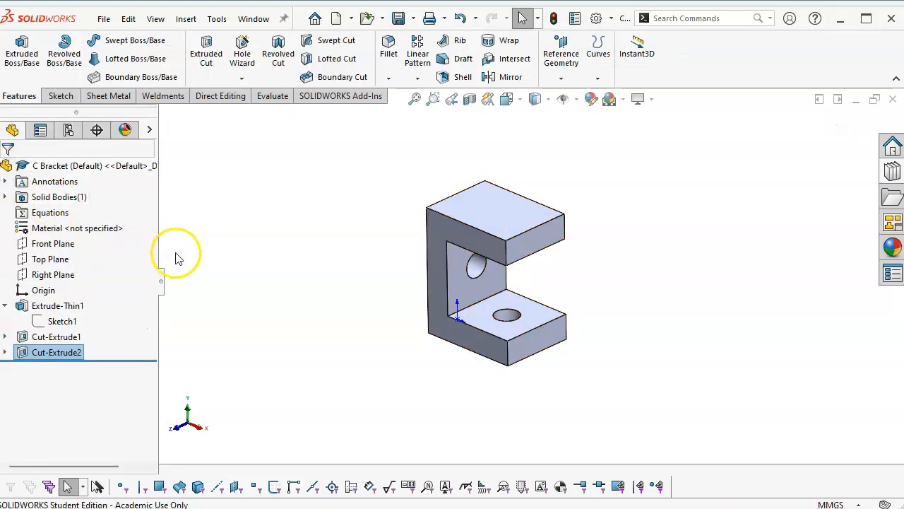
Step: Set the end condition of the horizontal legs' hole cut back to Through All
{"action": "right_click", "coordinate": [70, 351]}
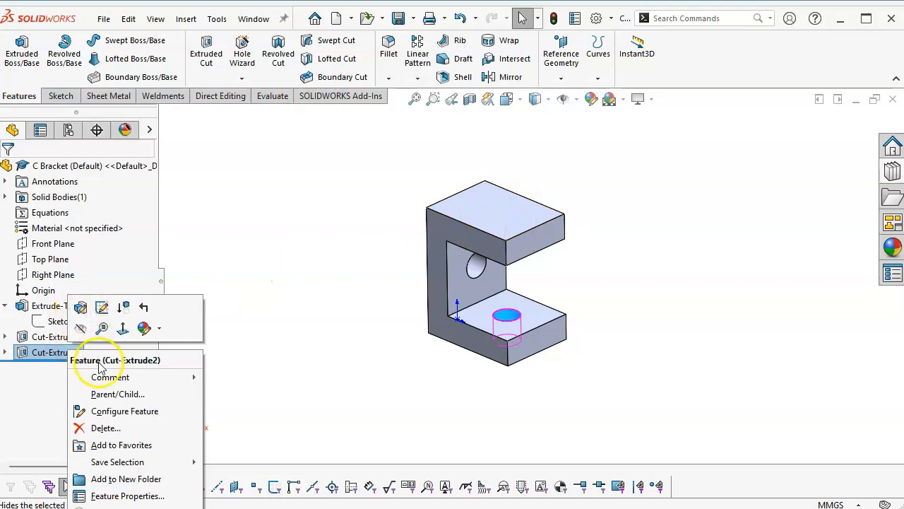
{"action": "left_click", "coordinate": [82, 307]}
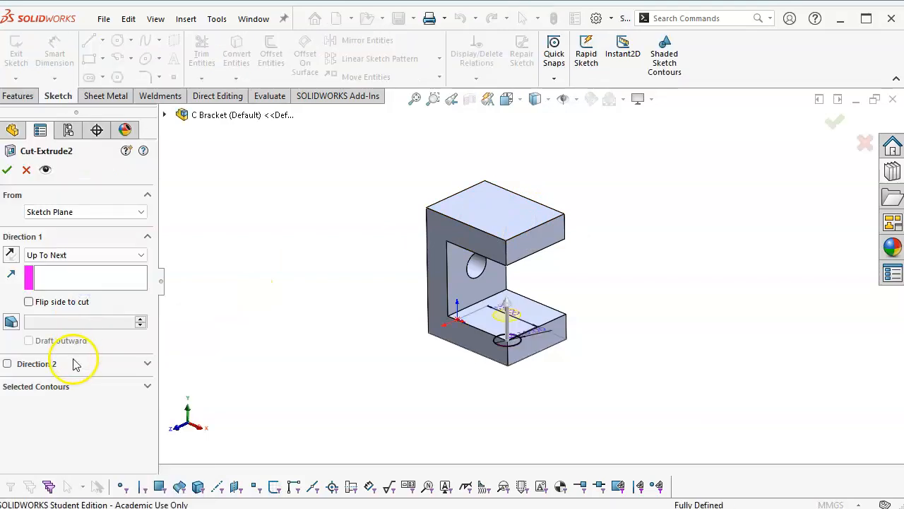
{"action": "left_click", "coordinate": [65, 255]}
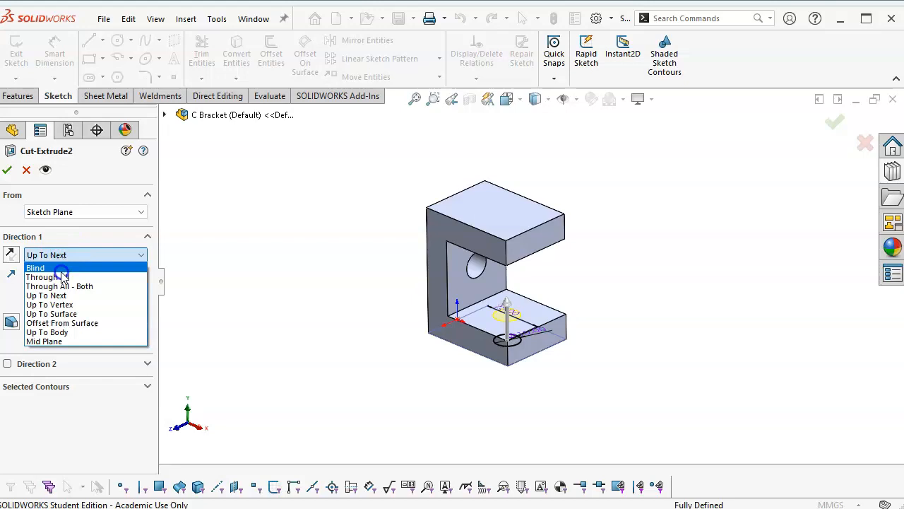
{"action": "left_click", "coordinate": [63, 277]}
{"action": "left_click", "coordinate": [8, 168]}
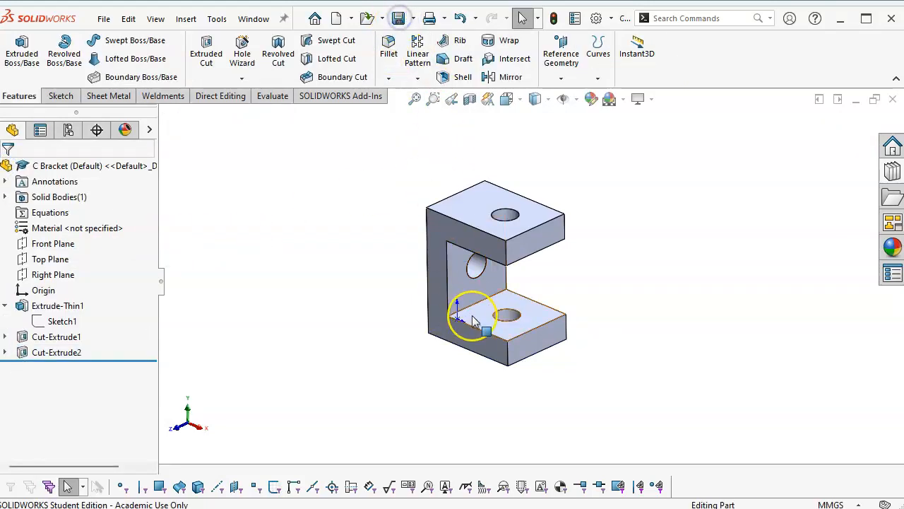
Step: Close the C Bracket part and create a new part from the Part Metric template
{"action": "left_click", "coordinate": [893, 99]}
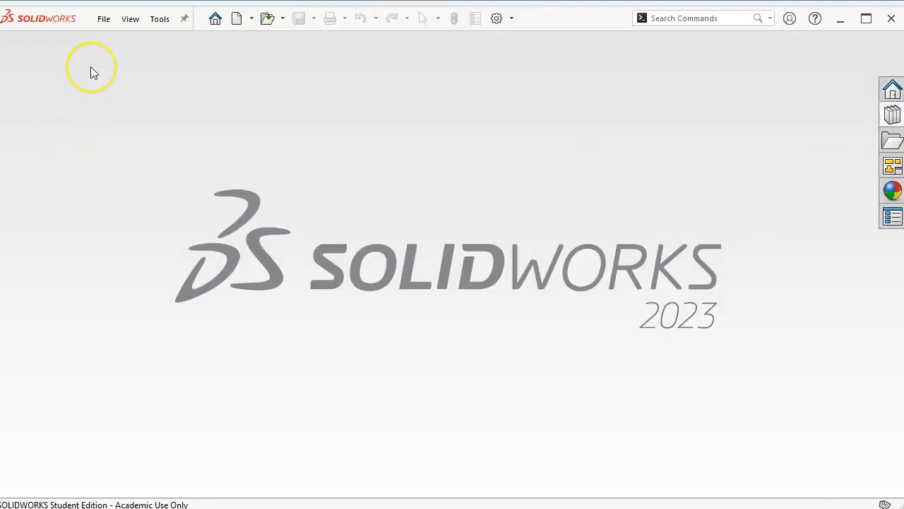
{"action": "left_click", "coordinate": [103, 25]}
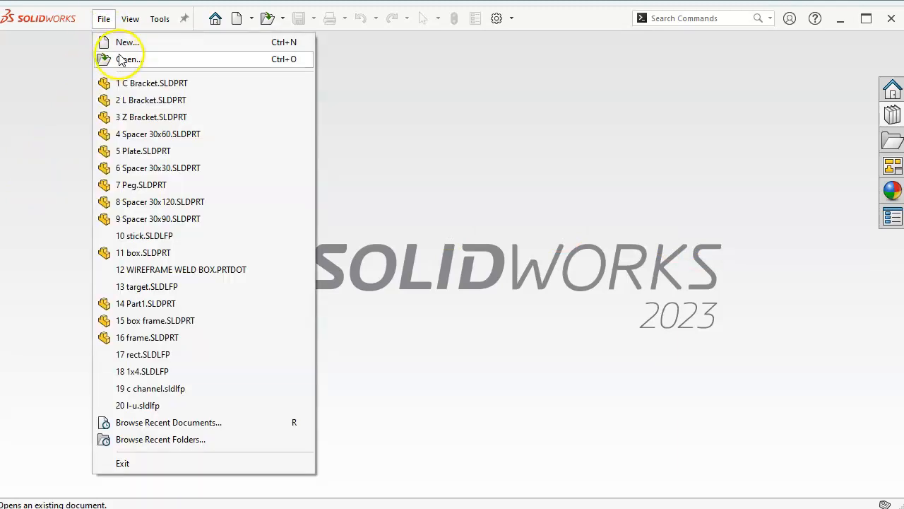
{"action": "left_click", "coordinate": [127, 43]}
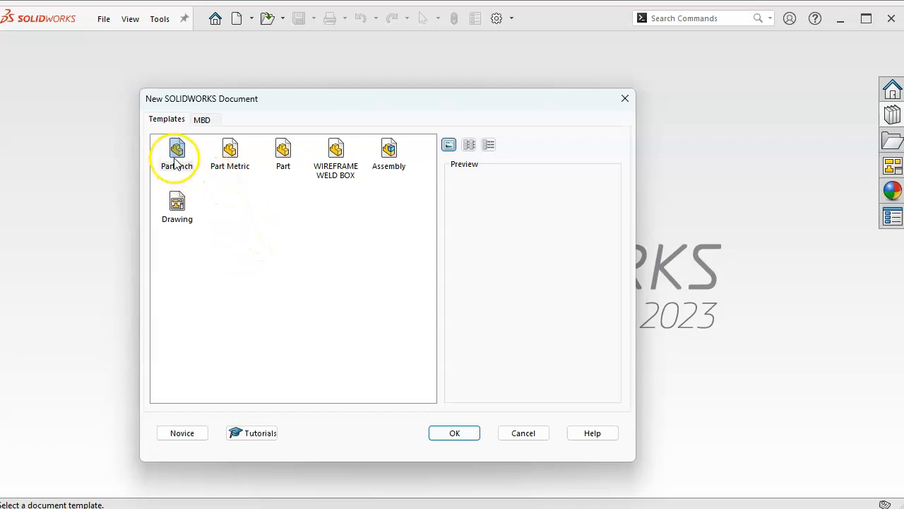
{"action": "double_click", "coordinate": [229, 155]}
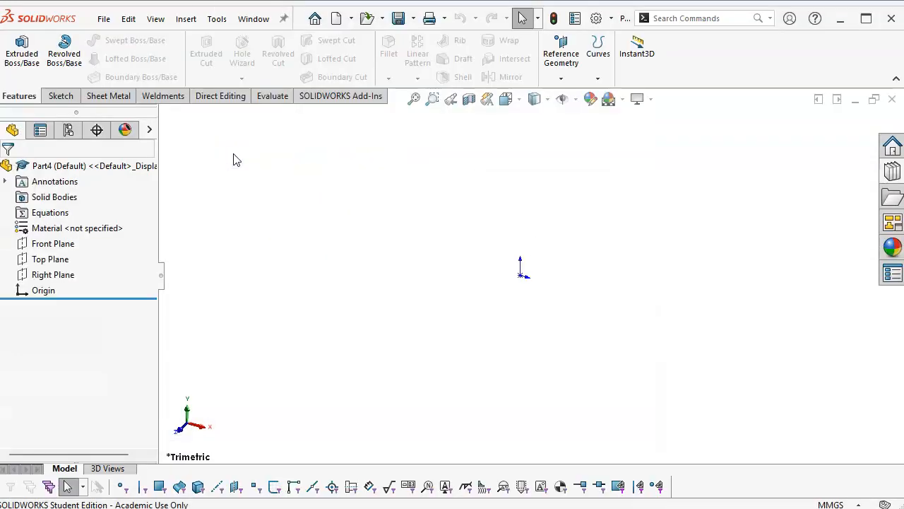
Step: Start a sketch on the Front Plane and draw a vertical line up from the origin and a horizontal line about 30 mm long from it
{"action": "left_click", "coordinate": [60, 243]}
{"action": "left_click", "coordinate": [68, 227]}
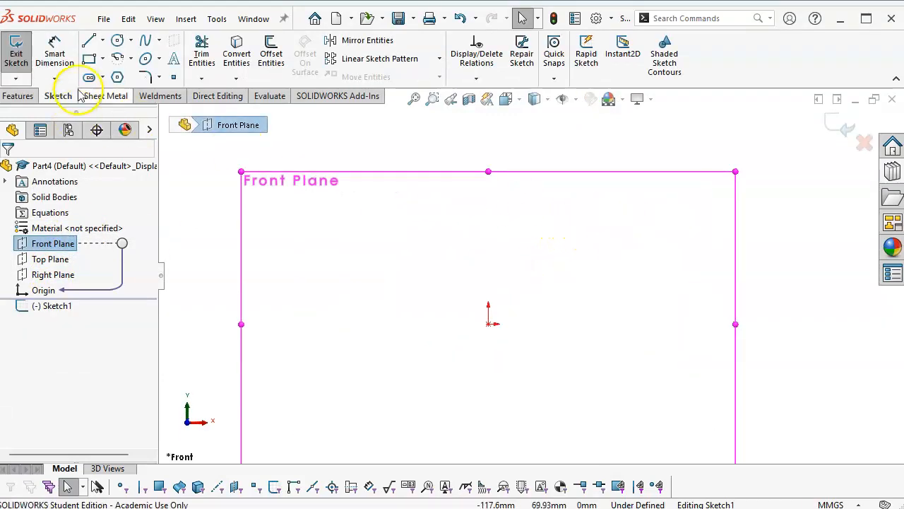
{"action": "left_click", "coordinate": [88, 40]}
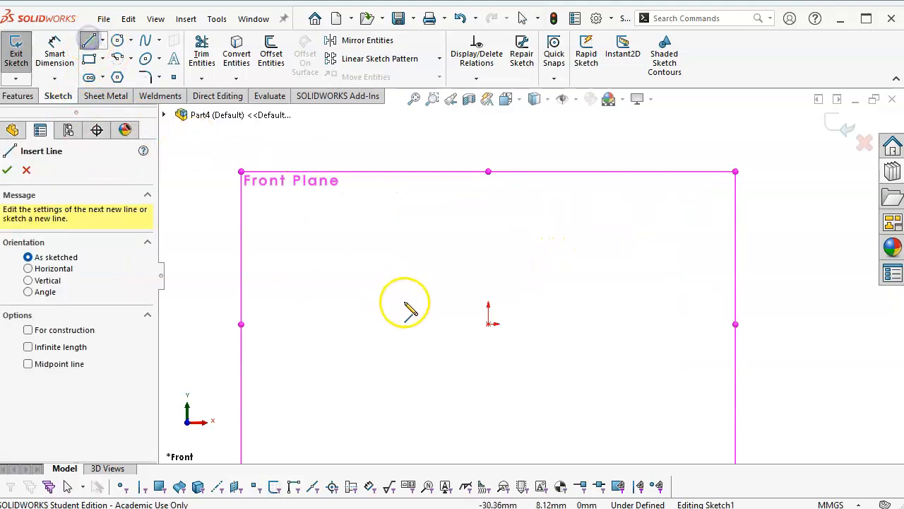
{"action": "left_click", "coordinate": [489, 322]}
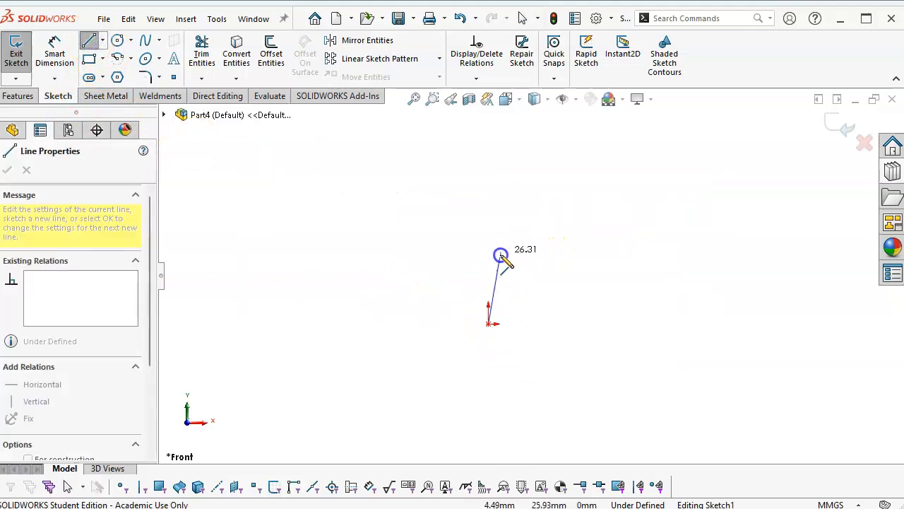
{"action": "double_click", "coordinate": [490, 220]}
{"action": "left_click", "coordinate": [488, 323]}
{"action": "double_click", "coordinate": [569, 324]}
Step: Dimension the horizontal line's length to 40 mm, following the L-bracket in the reference drawing
{"action": "right_click", "coordinate": [652, 262]}
{"action": "left_click", "coordinate": [785, 241]}
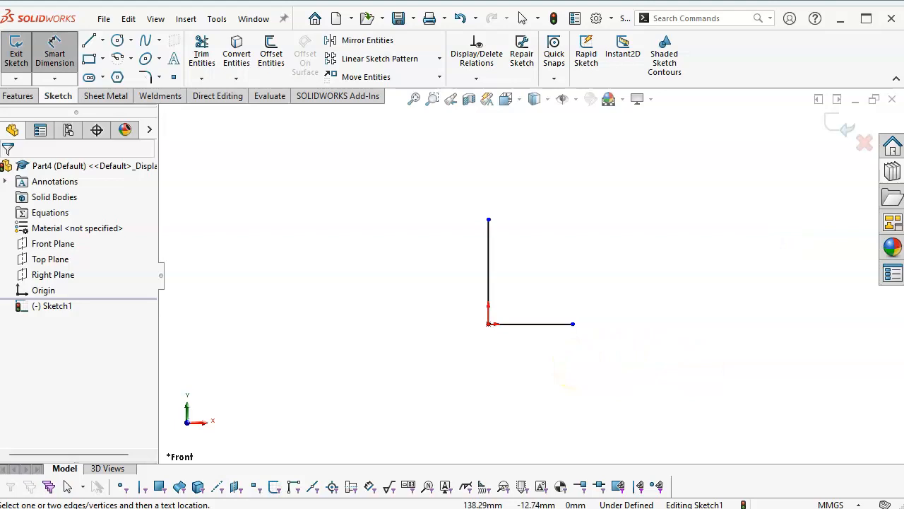
{"action": "left_click", "coordinate": [543, 324]}
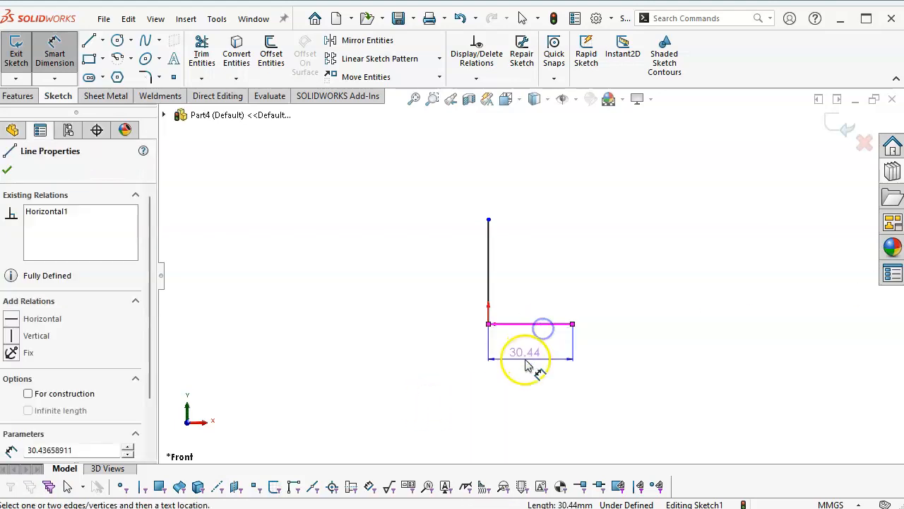
{"action": "left_click", "coordinate": [526, 364]}
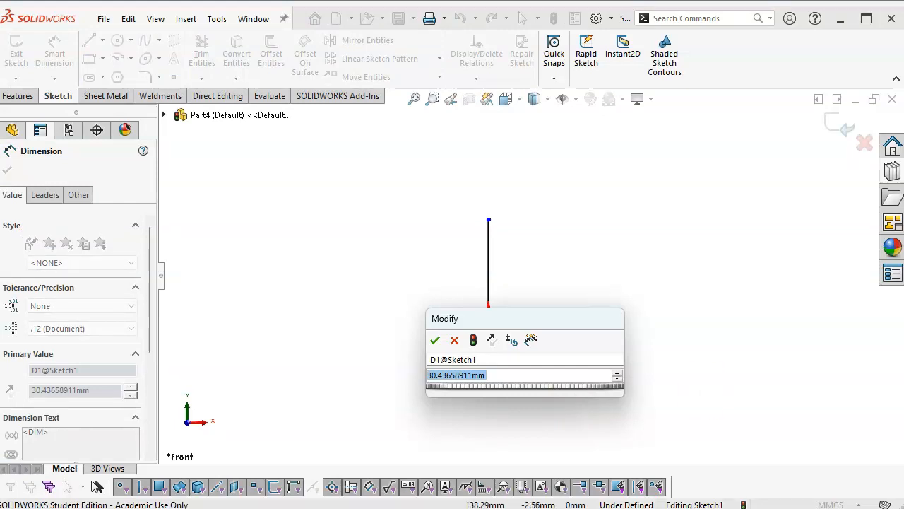
{"action": "left_click_drag", "start_coordinate": [903, 188], "coordinate": [808, 140]}
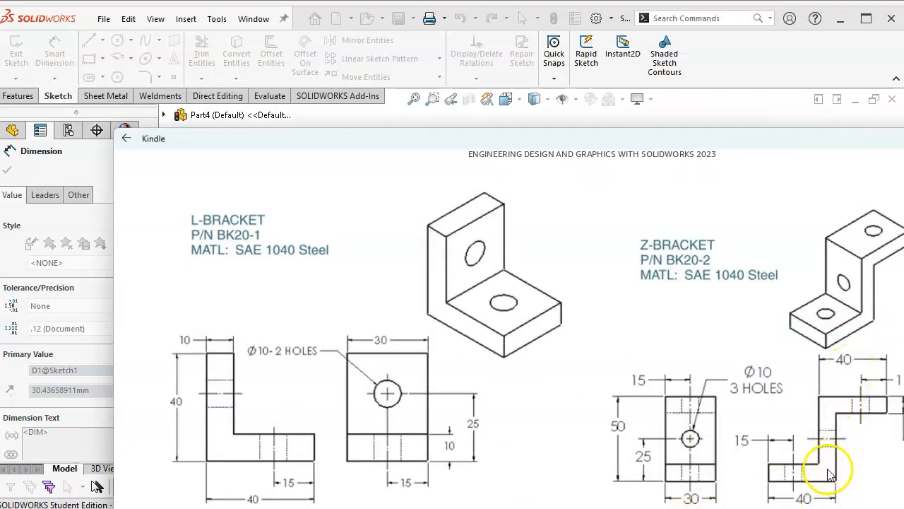
{"action": "left_click_drag", "start_coordinate": [723, 146], "coordinate": [883, 225]}
{"action": "left_click", "coordinate": [638, 194]}
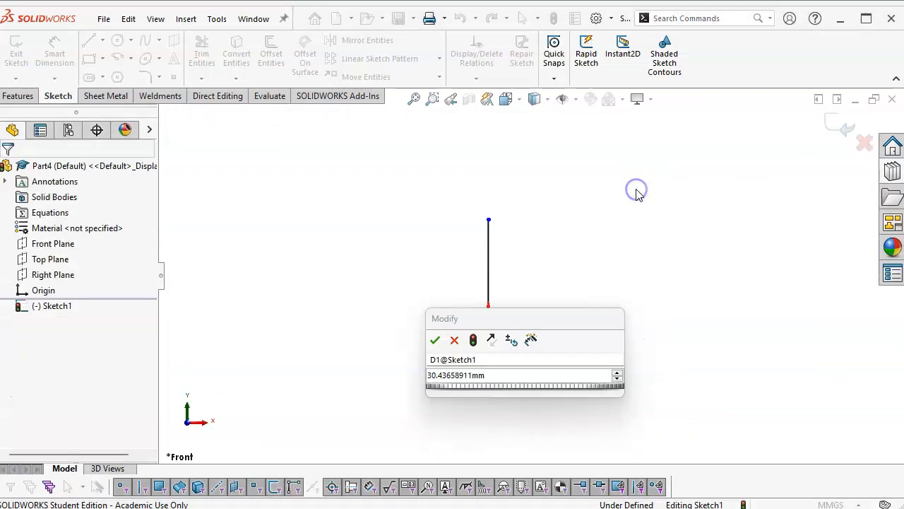
{"action": "left_click", "coordinate": [500, 379]}
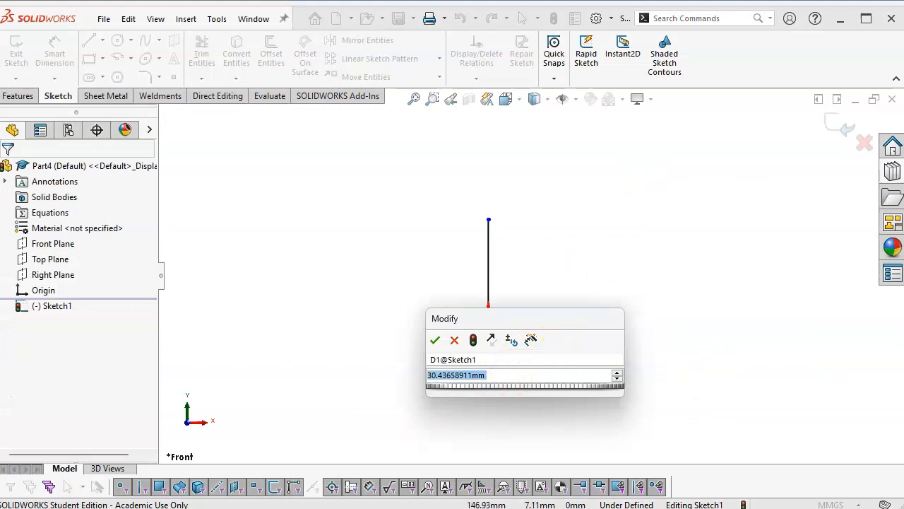
{"action": "left_click", "coordinate": [902, 315]}
{"action": "left_click_drag", "start_coordinate": [895, 224], "coordinate": [902, 103]}
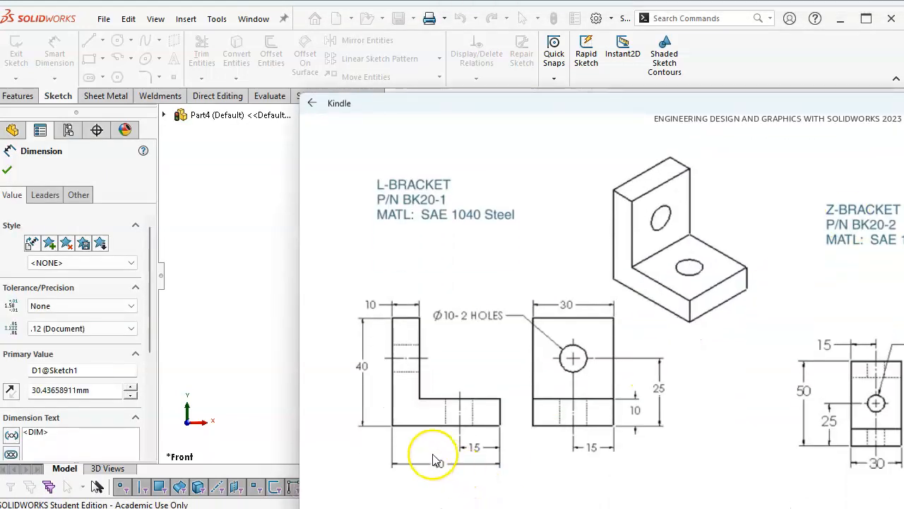
{"action": "left_click", "coordinate": [252, 290]}
{"action": "double_click", "coordinate": [488, 378]}
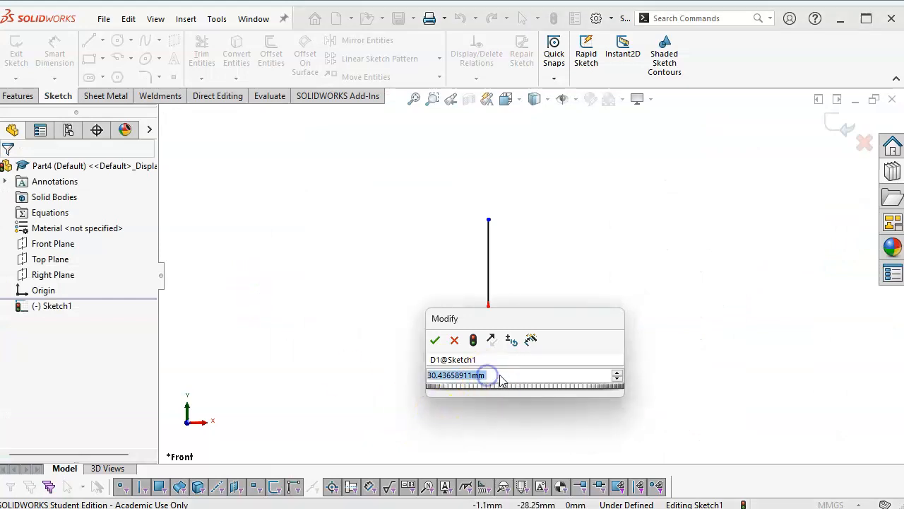
{"action": "type", "text": "40"}
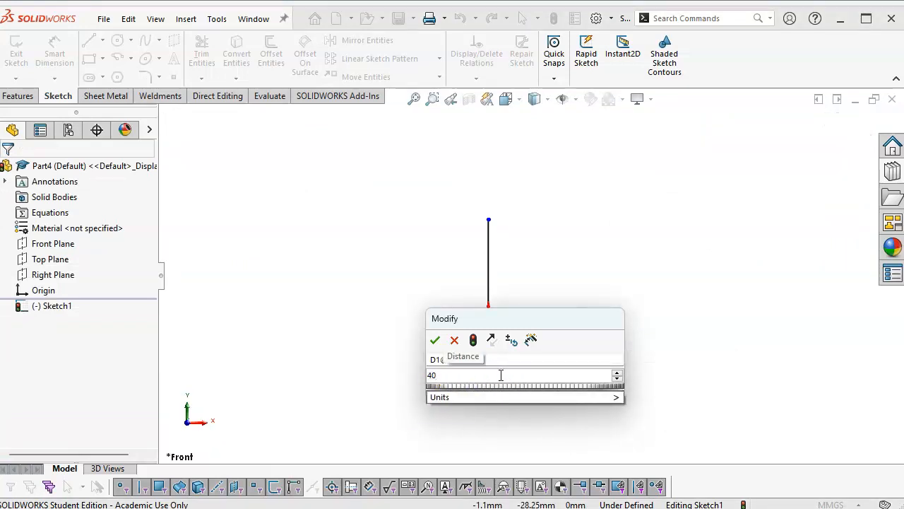
{"action": "left_click", "coordinate": [435, 340]}
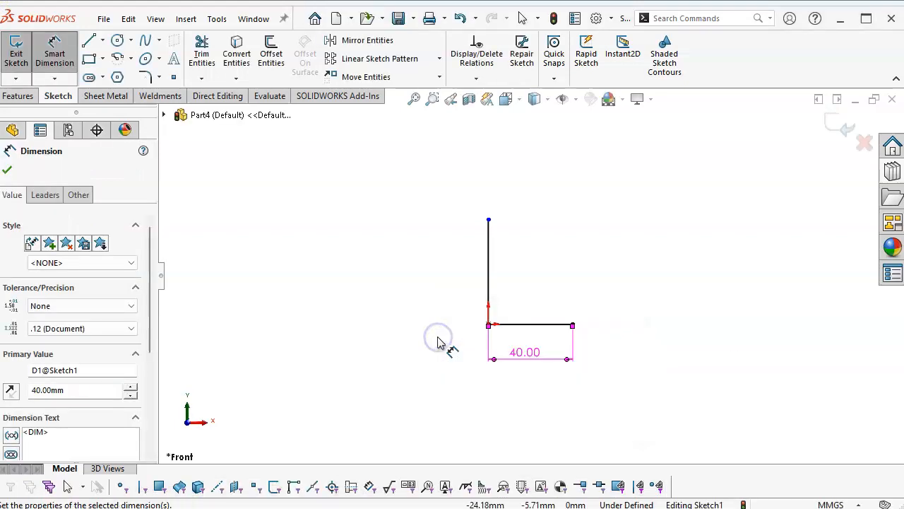
Step: Dimension the vertical line's length to 40 mm and leave the dimension tool
{"action": "left_click", "coordinate": [484, 277]}
{"action": "left_click", "coordinate": [430, 269]}
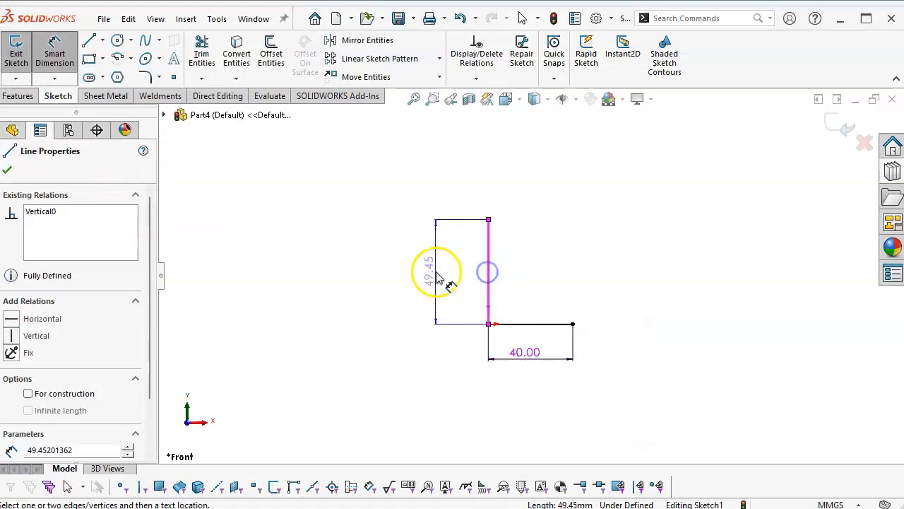
{"action": "type", "text": "40"}
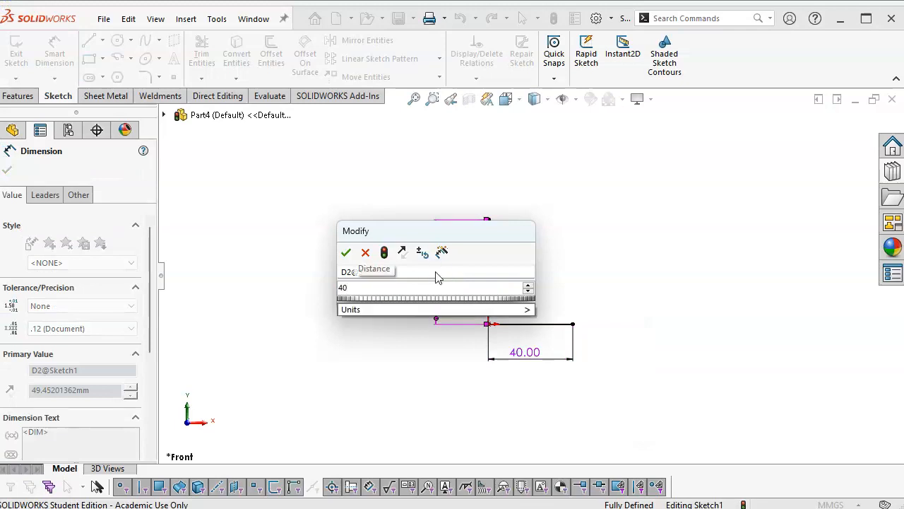
{"action": "key", "text": "Return"}
{"action": "scroll", "coordinate": [638, 279], "scroll_direction": "down", "scroll_amount": 2}
{"action": "right_click", "coordinate": [589, 284]}
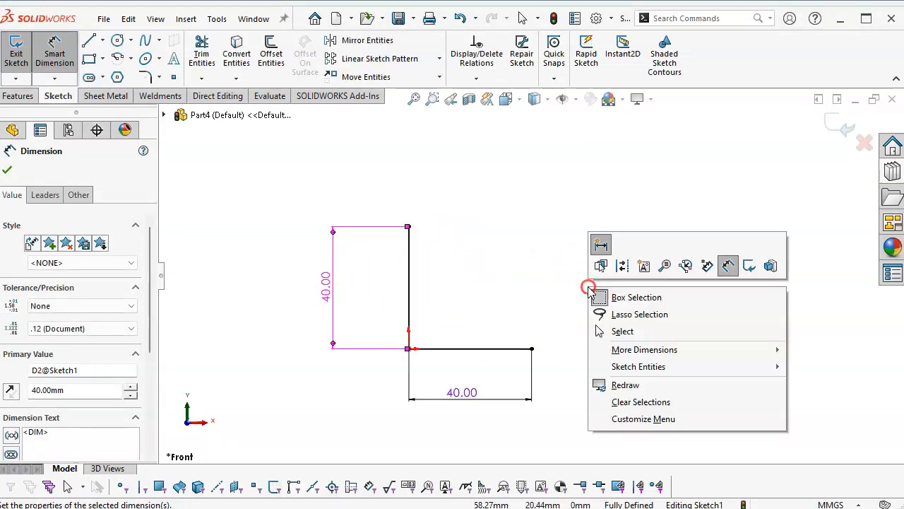
{"action": "left_click", "coordinate": [615, 330]}
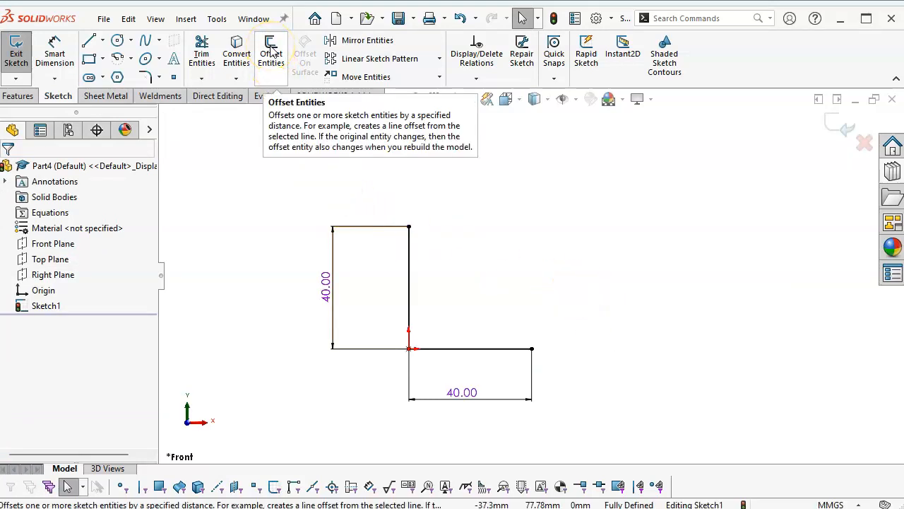
Step: Offset the L-shaped line chain inward by 10 mm, capping the ends with lines to close the profile
{"action": "left_click", "coordinate": [272, 53]}
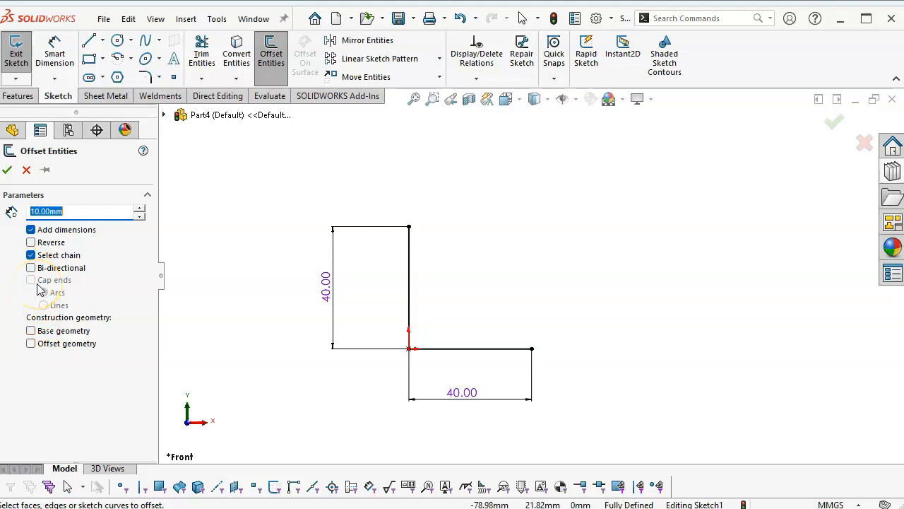
{"action": "left_click", "coordinate": [102, 212]}
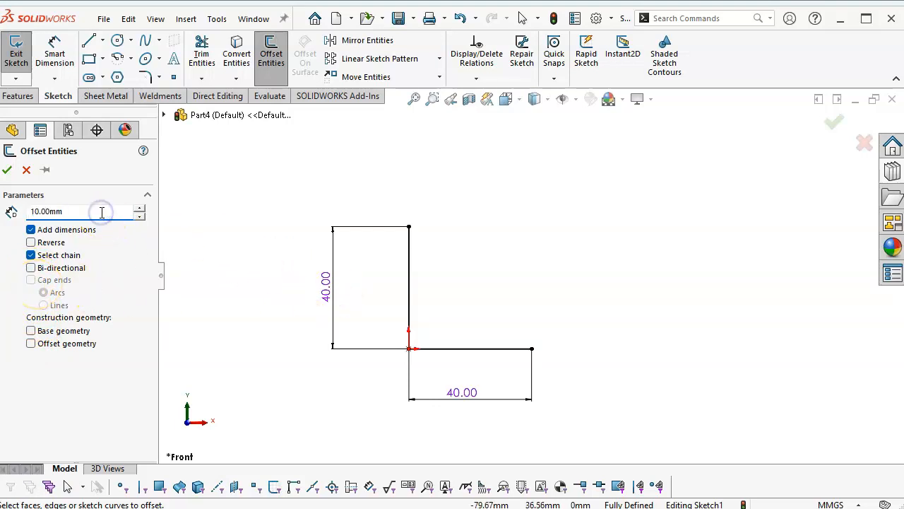
{"action": "left_click", "coordinate": [410, 293]}
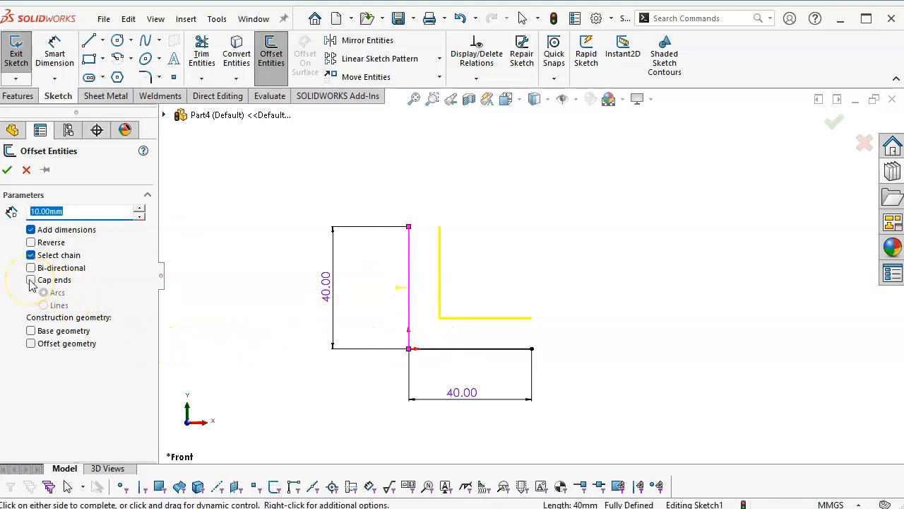
{"action": "left_click", "coordinate": [413, 358]}
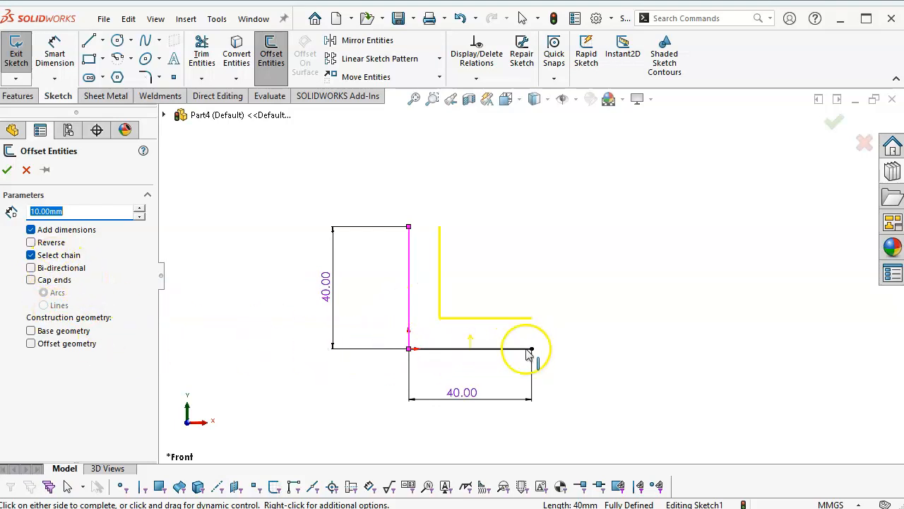
{"action": "left_click", "coordinate": [31, 280]}
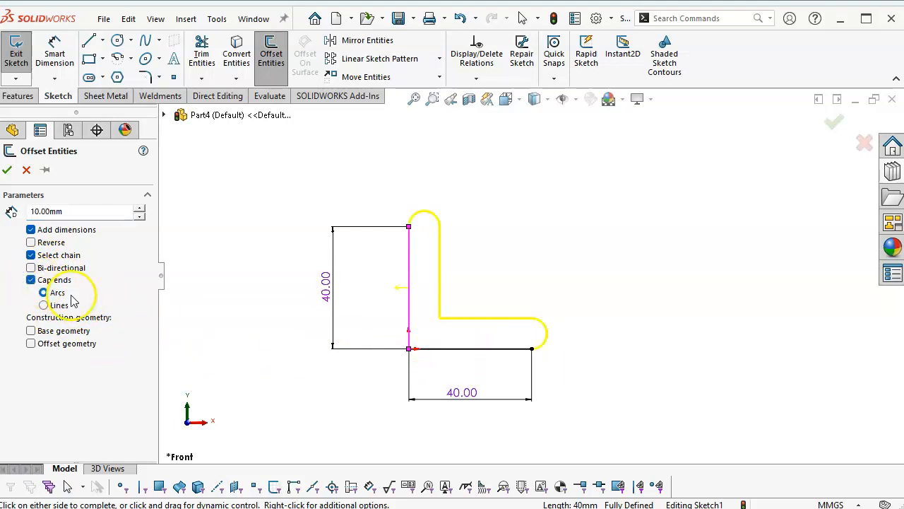
{"action": "left_click", "coordinate": [45, 305]}
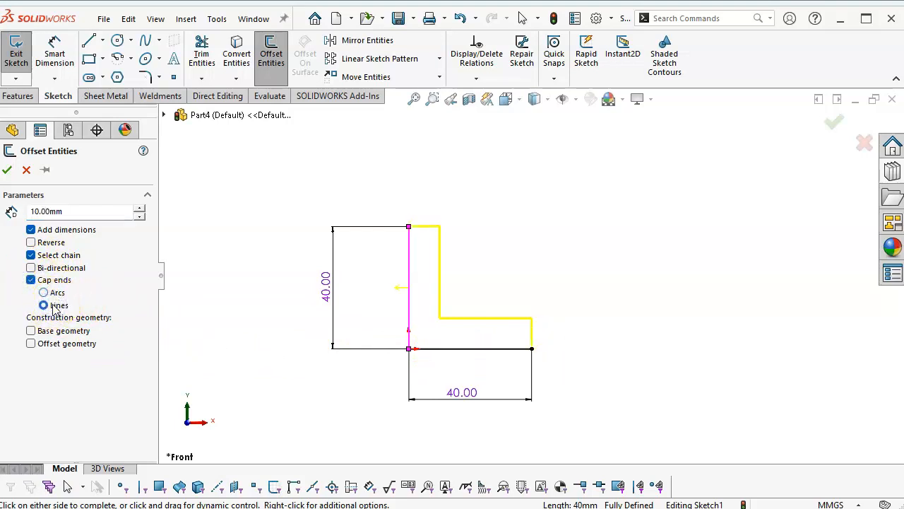
{"action": "left_click", "coordinate": [7, 170]}
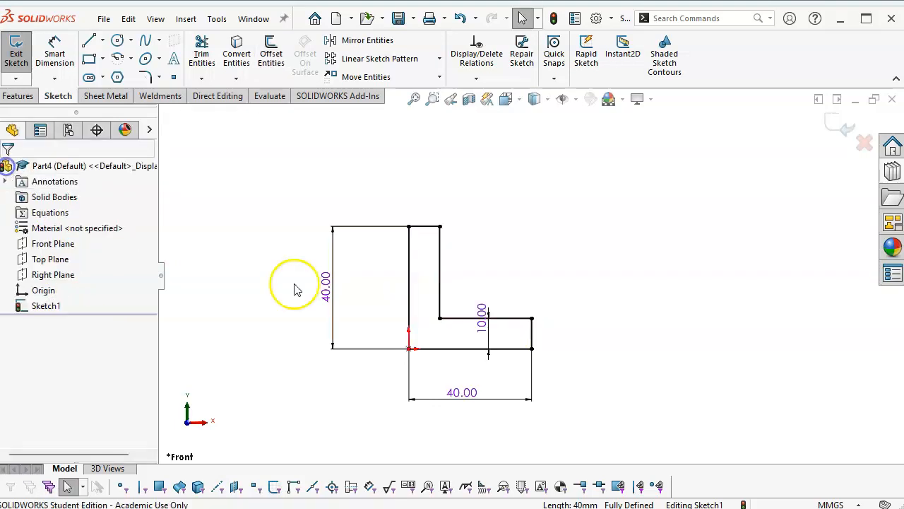
Step: Extrude the closed L profile 30 mm with the Mid Plane end condition
{"action": "scroll", "coordinate": [458, 214], "scroll_direction": "up", "scroll_amount": 1}
{"action": "scroll", "coordinate": [458, 214], "scroll_direction": "down", "scroll_amount": 1}
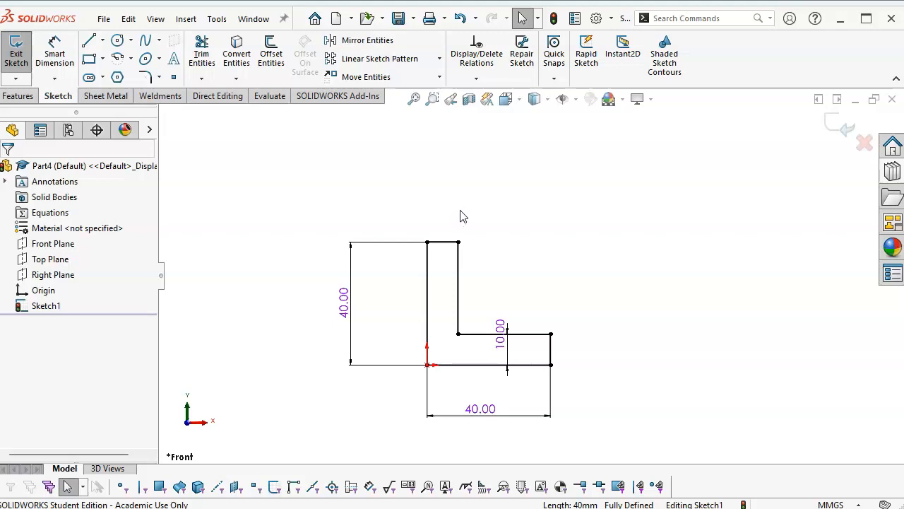
{"action": "left_click", "coordinate": [486, 400]}
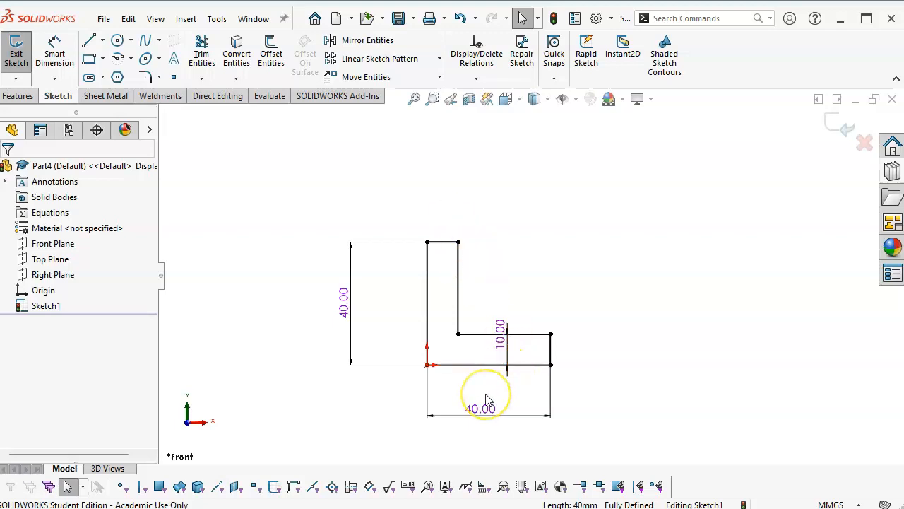
{"action": "scroll", "coordinate": [486, 400], "scroll_direction": "down", "scroll_amount": 1}
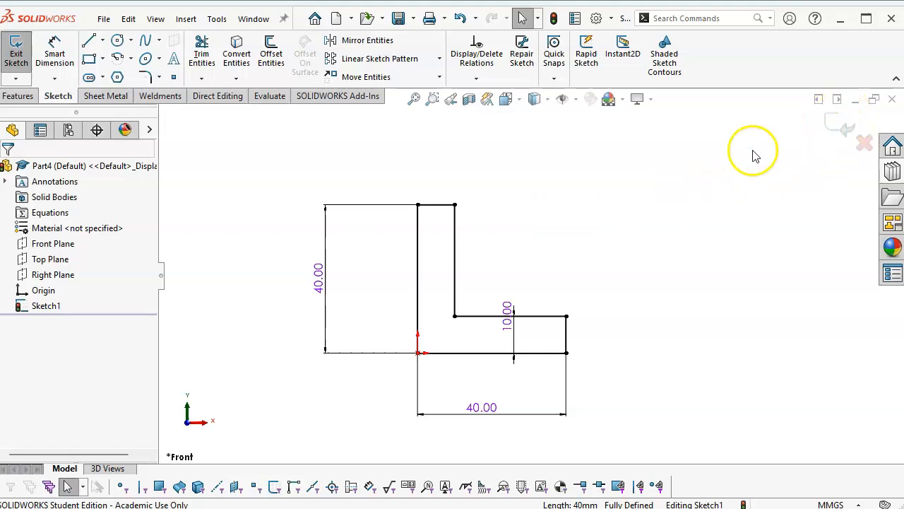
{"action": "left_click", "coordinate": [11, 97]}
{"action": "left_click", "coordinate": [21, 51]}
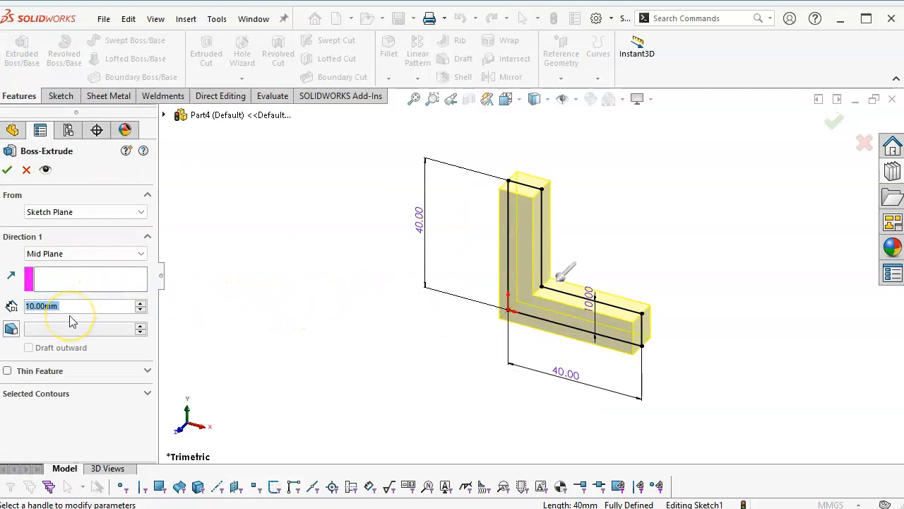
{"action": "type", "text": "33"}
{"action": "key", "text": "BackSpace"}
{"action": "type", "text": "0"}
{"action": "key", "text": "Return"}
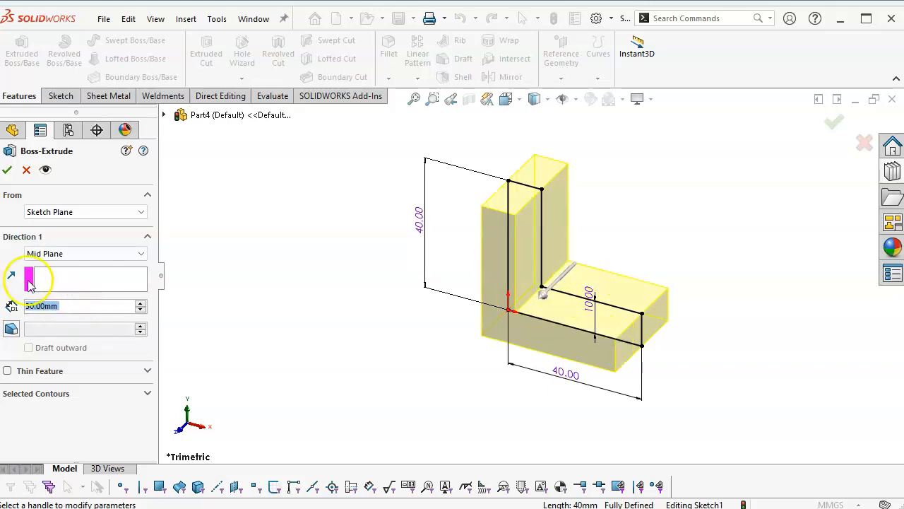
{"action": "left_click", "coordinate": [7, 170]}
Step: Start a Hole Wizard hole on the underside face of the horizontal leg and choose the plain Hole type
{"action": "middle_click_drag", "start_coordinate": [429, 324], "coordinate": [569, 233]}
{"action": "middle_click_drag", "start_coordinate": [671, 275], "coordinate": [673, 211]}
{"action": "key", "text": "Escape"}
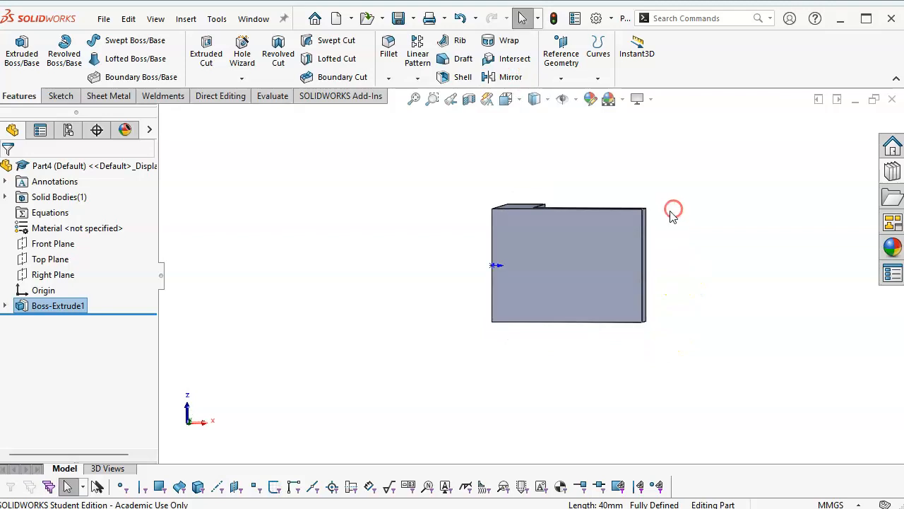
{"action": "scroll", "coordinate": [660, 222], "scroll_direction": "down", "scroll_amount": 3}
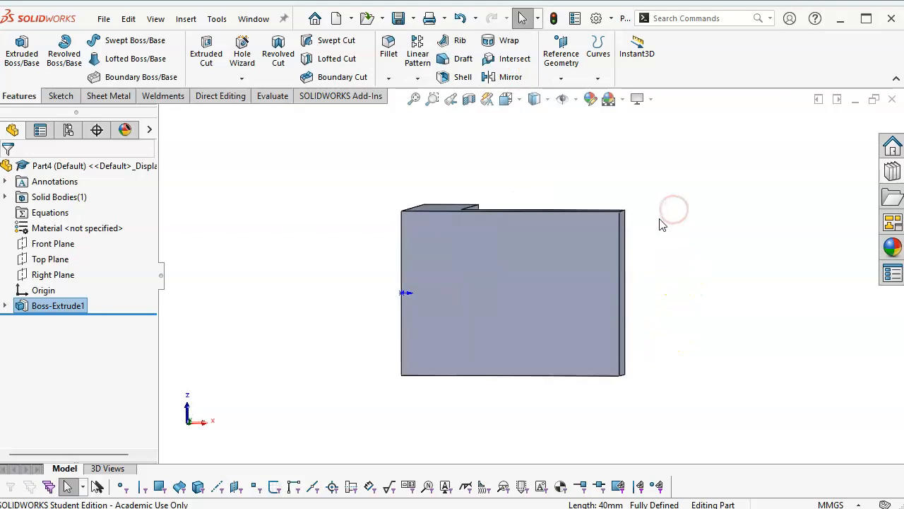
{"action": "left_click", "coordinate": [558, 267]}
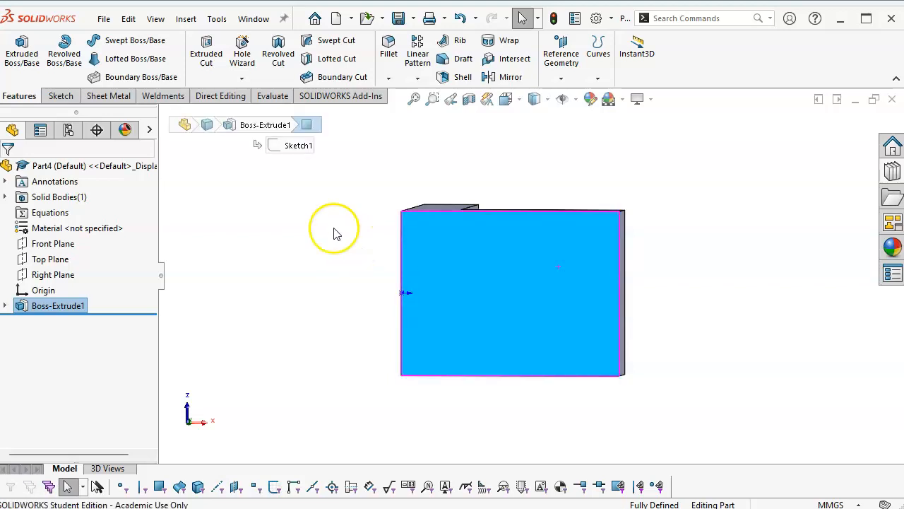
{"action": "left_click", "coordinate": [243, 53]}
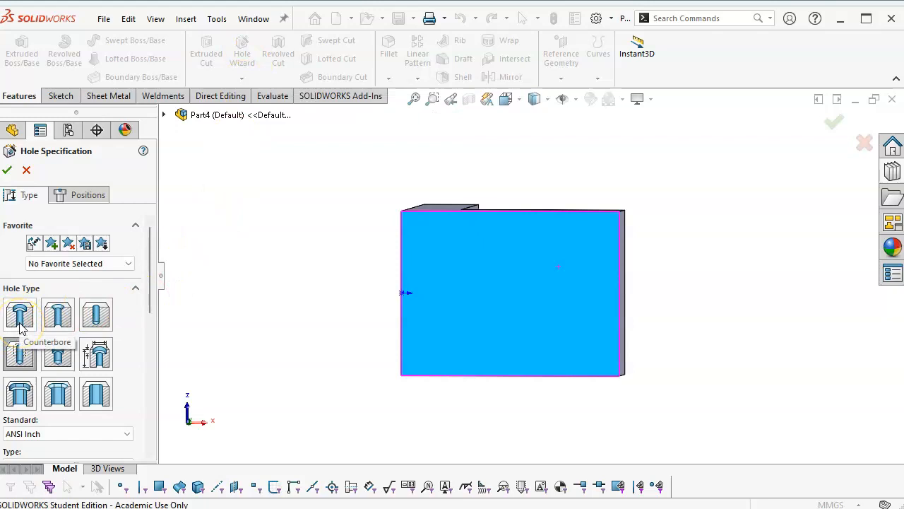
{"action": "left_click", "coordinate": [99, 316]}
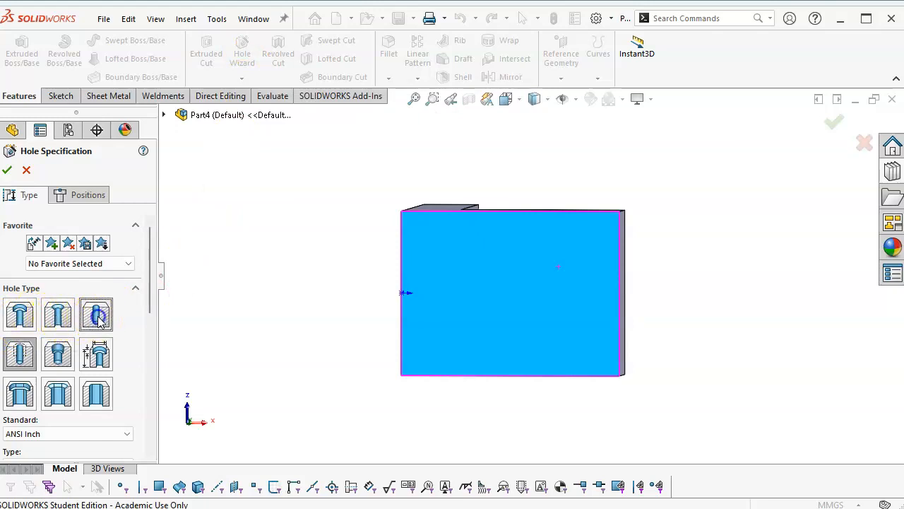
Step: Set the hole standard to ANSI Metric and its type to Drill sizes
{"action": "left_click_drag", "start_coordinate": [151, 313], "coordinate": [146, 337]}
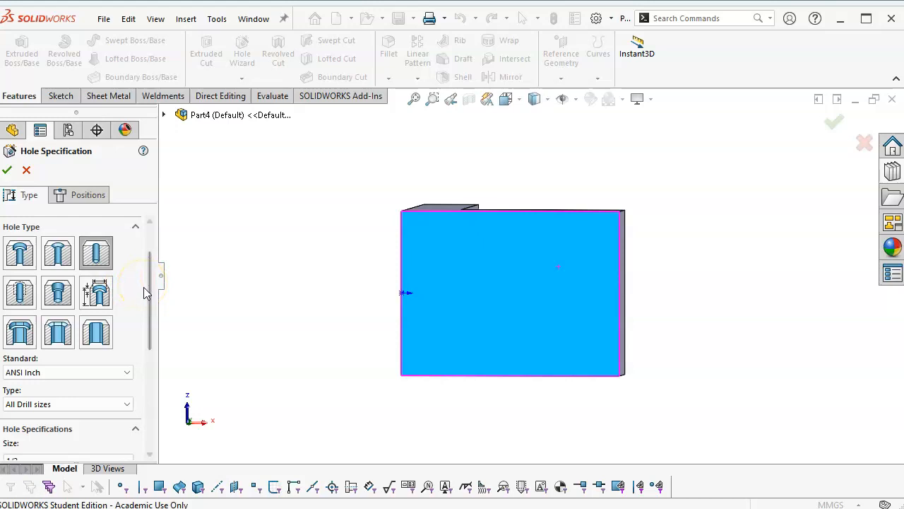
{"action": "left_click_drag", "start_coordinate": [150, 297], "coordinate": [147, 307]}
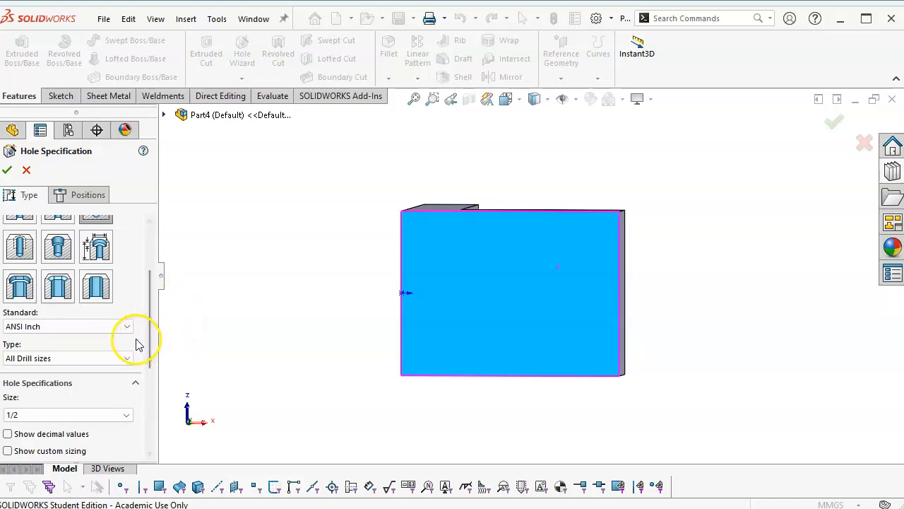
{"action": "left_click_drag", "start_coordinate": [148, 344], "coordinate": [150, 356]}
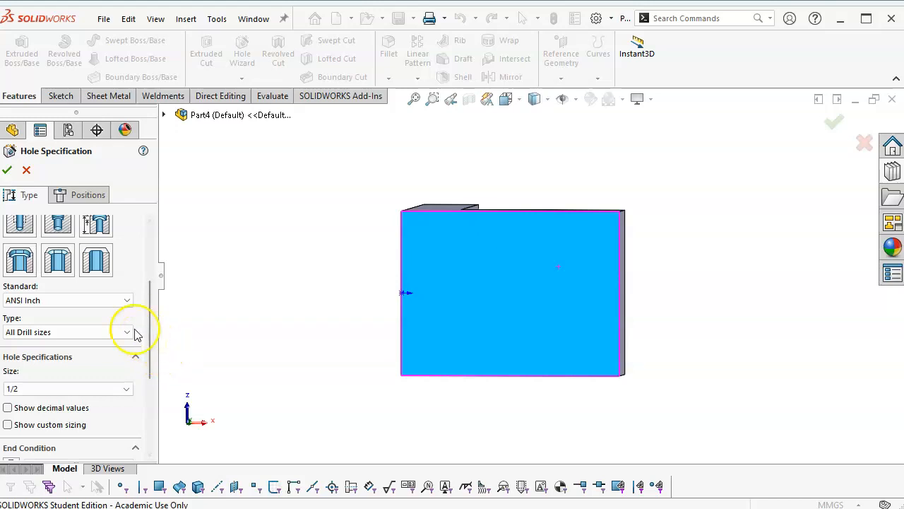
{"action": "left_click", "coordinate": [125, 302]}
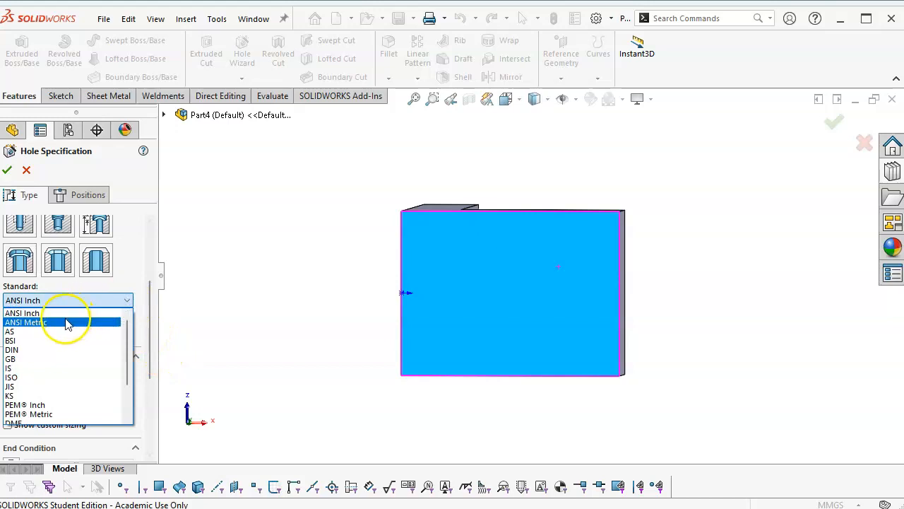
{"action": "left_click", "coordinate": [69, 322]}
{"action": "left_click", "coordinate": [69, 334]}
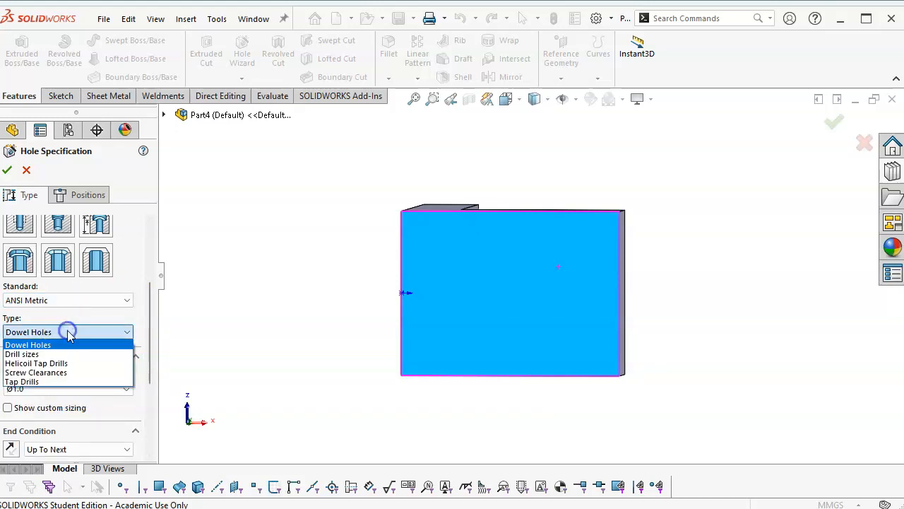
{"action": "left_click", "coordinate": [42, 354]}
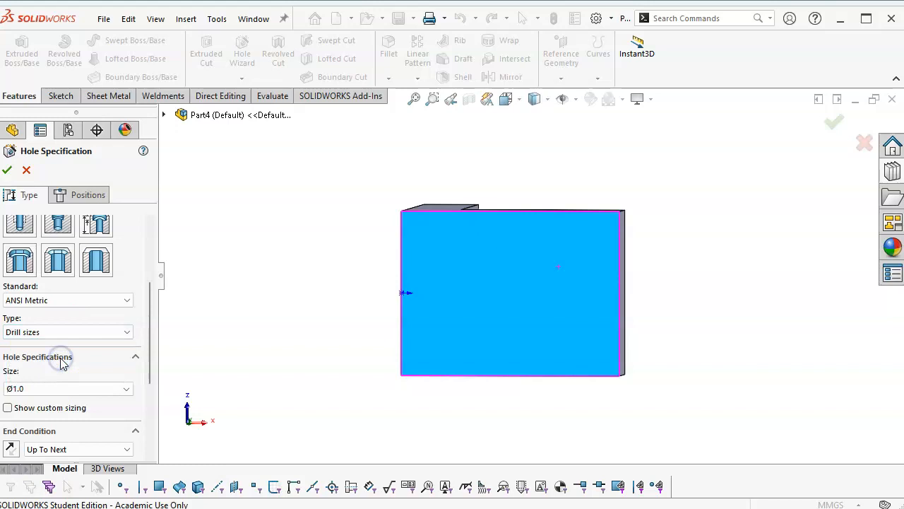
Step: Set the hole's drill size to Ø10.0
{"action": "left_click", "coordinate": [71, 388]}
{"action": "scroll", "coordinate": [70, 452], "scroll_direction": "down", "scroll_amount": 3}
{"action": "scroll", "coordinate": [70, 455], "scroll_direction": "down", "scroll_amount": 8}
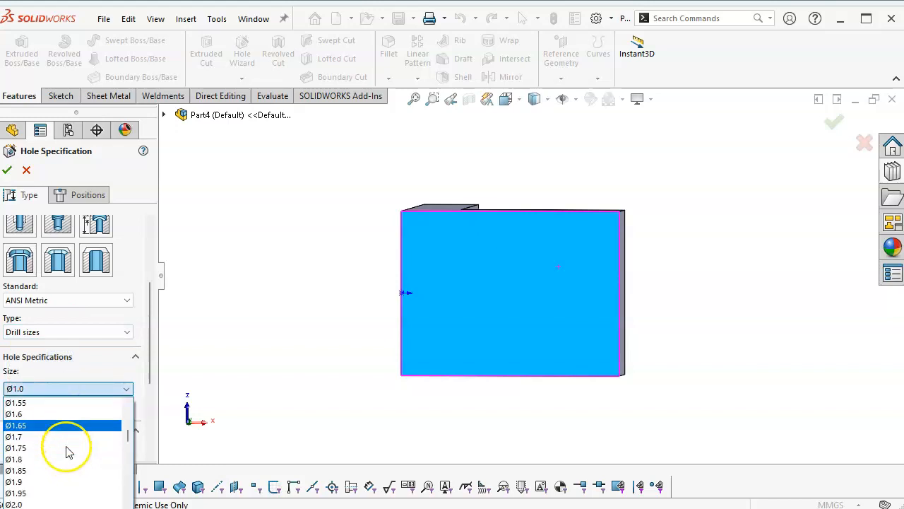
{"action": "scroll", "coordinate": [68, 451], "scroll_direction": "down", "scroll_amount": 10}
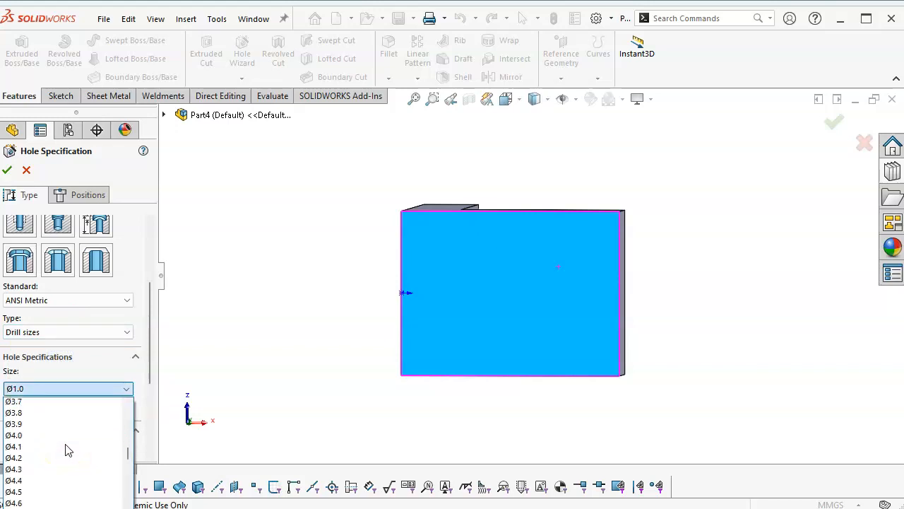
{"action": "scroll", "coordinate": [68, 450], "scroll_direction": "down", "scroll_amount": 10}
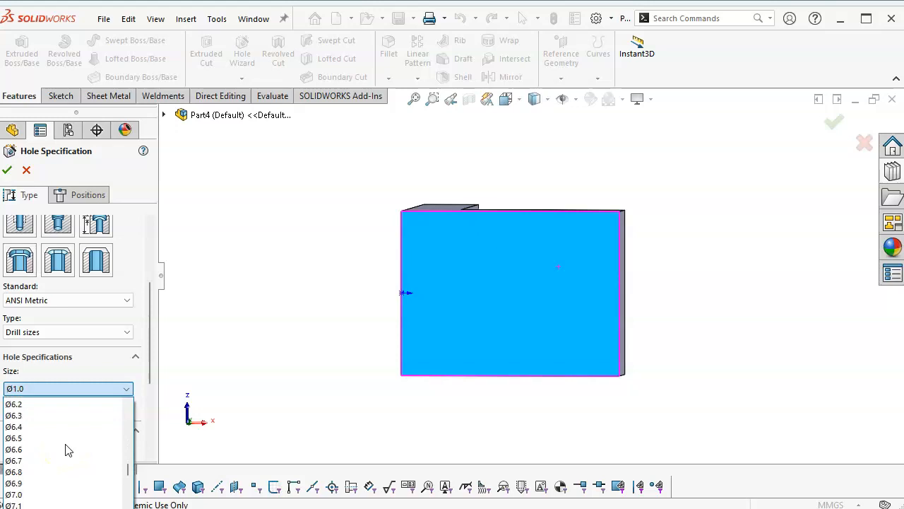
{"action": "scroll", "coordinate": [68, 450], "scroll_direction": "down", "scroll_amount": 3}
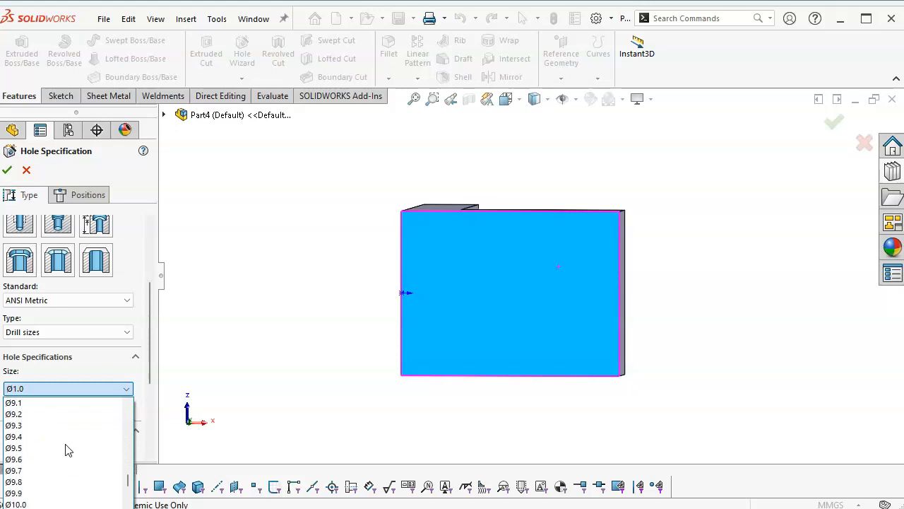
{"action": "left_click", "coordinate": [44, 459]}
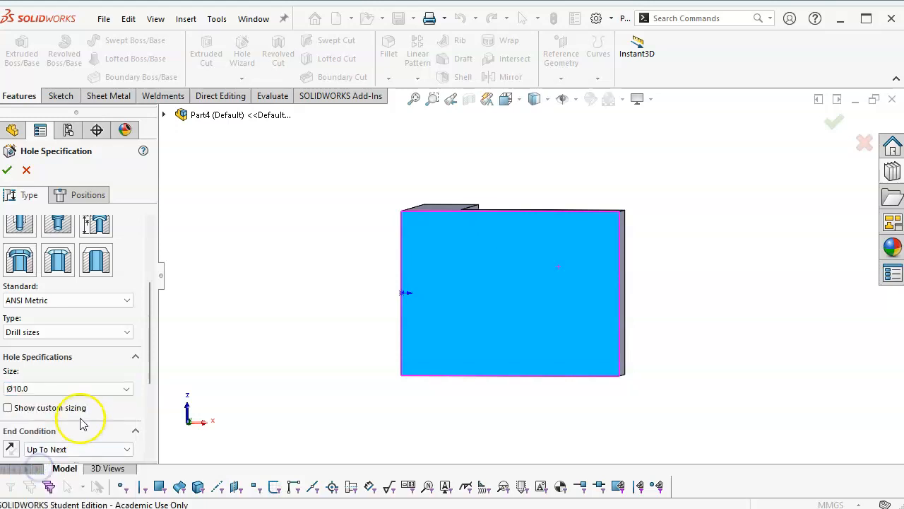
Step: Set the hole's end condition to Through All
{"action": "left_click_drag", "start_coordinate": [150, 310], "coordinate": [146, 386]}
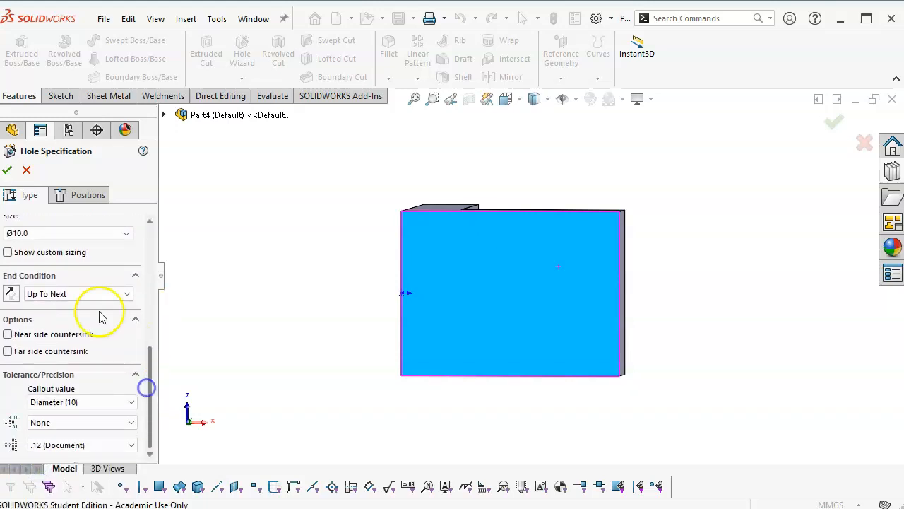
{"action": "left_click", "coordinate": [63, 294]}
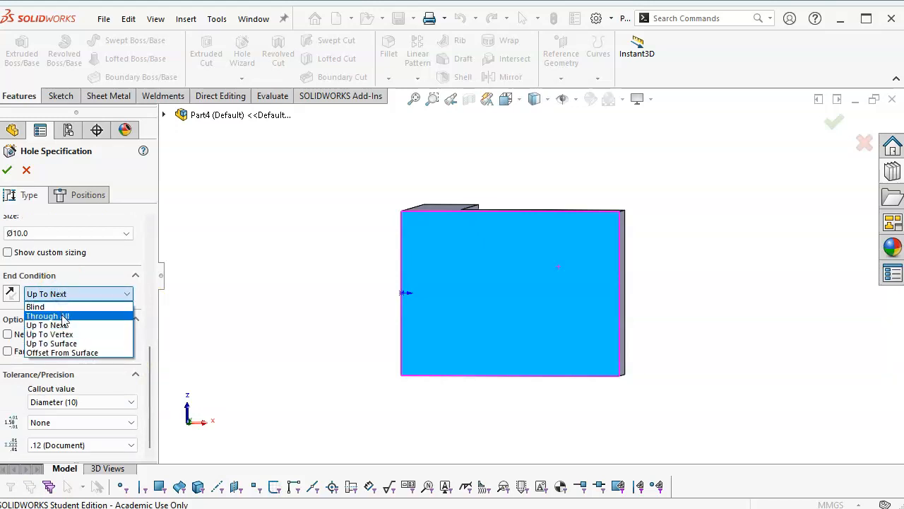
{"action": "left_click", "coordinate": [63, 316]}
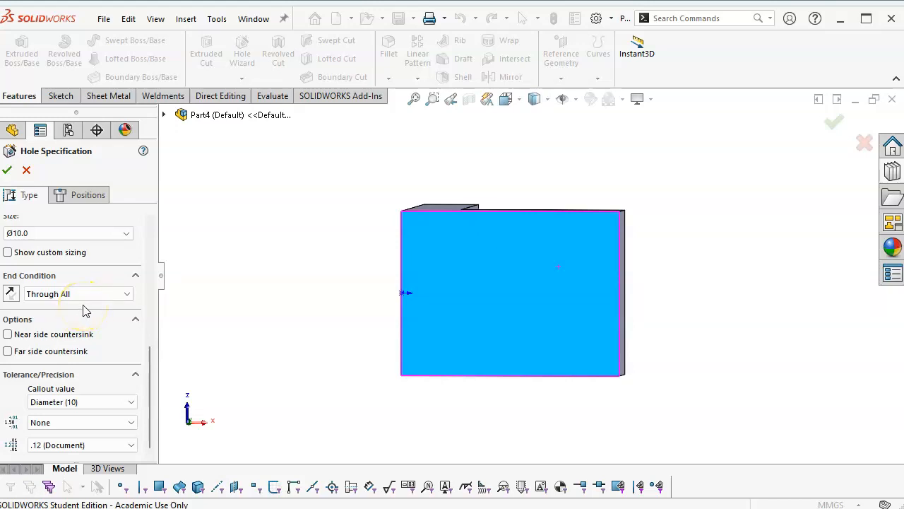
Step: Place the hole's centre point on the underside face, level with the origin and about 26 mm from it
{"action": "left_click", "coordinate": [89, 287]}
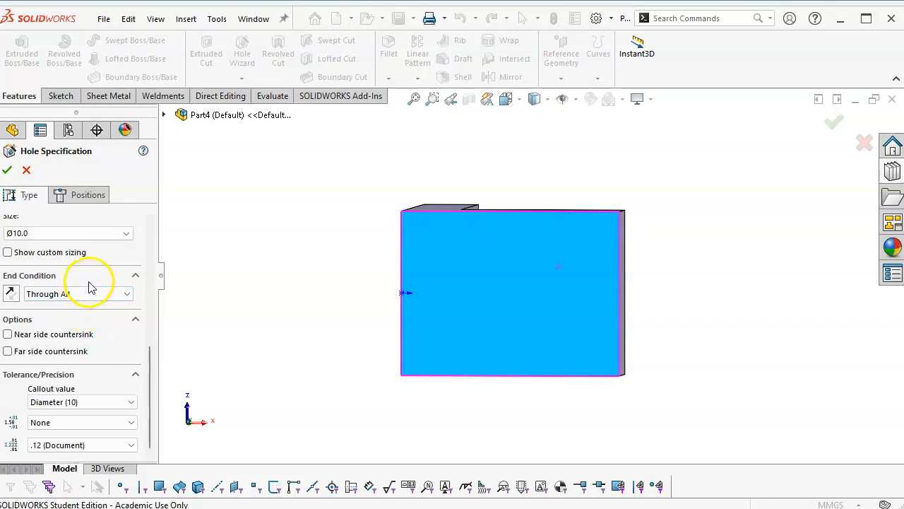
{"action": "left_click", "coordinate": [85, 195]}
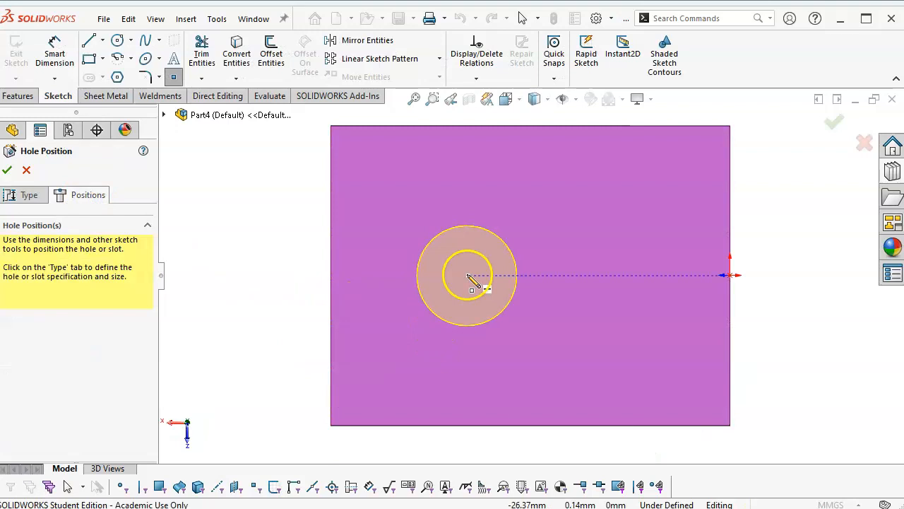
{"action": "left_click", "coordinate": [472, 274]}
{"action": "right_click", "coordinate": [796, 266]}
{"action": "left_click", "coordinate": [811, 266]}
Step: Check the hole location in the L-bracket reference drawing and dimension the hole centre 25 mm from the face's edge at the origin
{"action": "key", "text": "alt+Tab"}
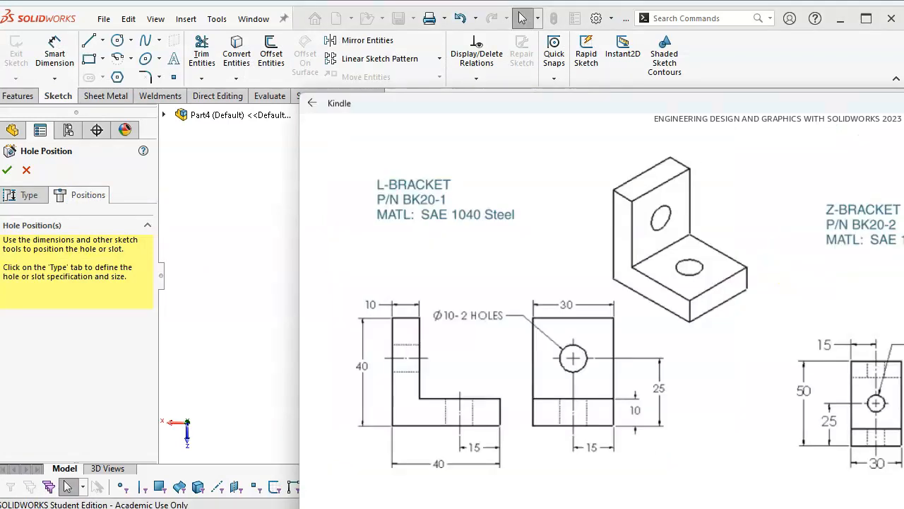
{"action": "left_click_drag", "start_coordinate": [751, 105], "coordinate": [698, 62]}
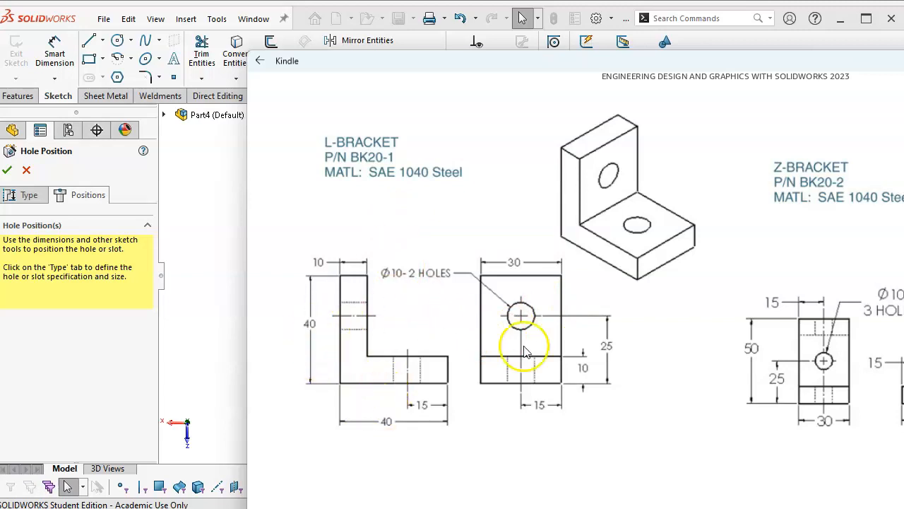
{"action": "left_click", "coordinate": [217, 221]}
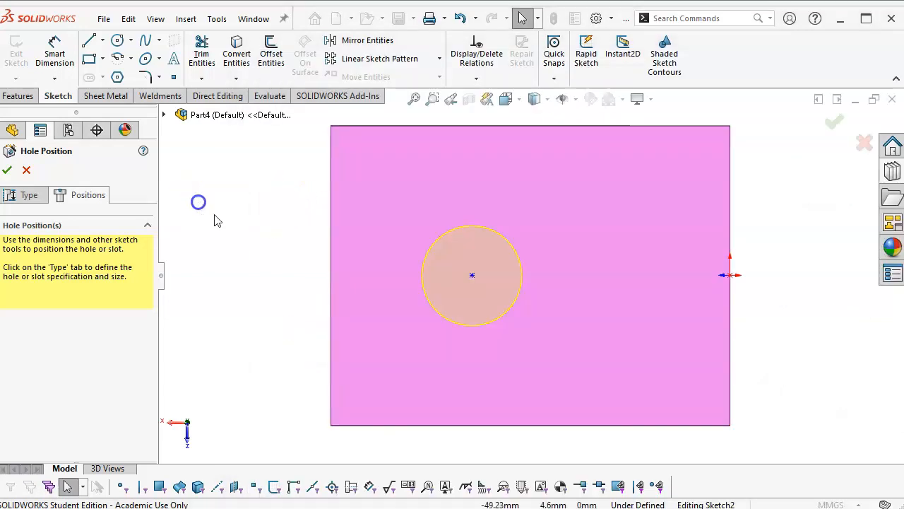
{"action": "left_click", "coordinate": [50, 57]}
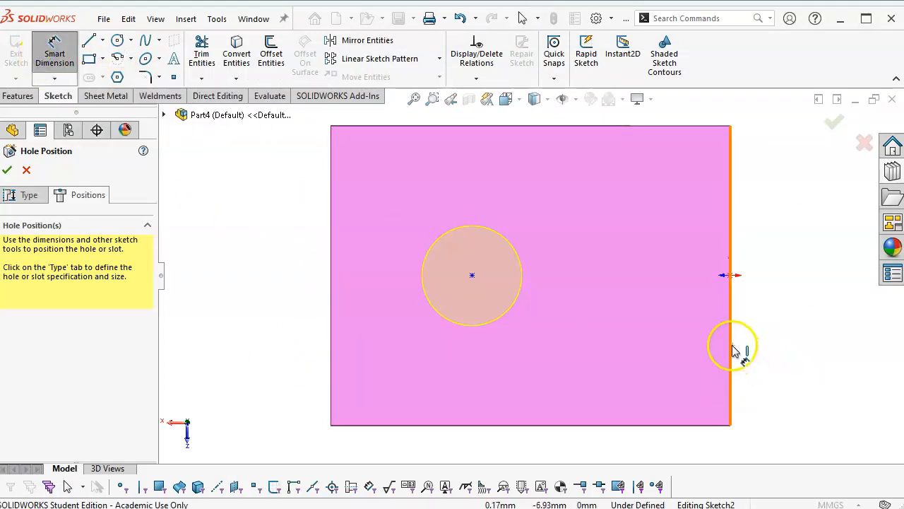
{"action": "left_click", "coordinate": [734, 351]}
{"action": "left_click", "coordinate": [472, 275]}
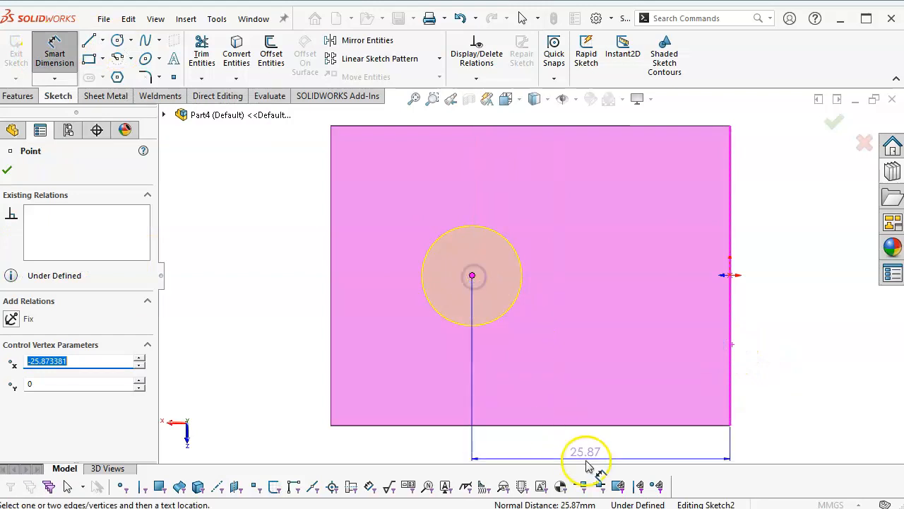
{"action": "left_click", "coordinate": [586, 446]}
{"action": "type", "text": "25"}
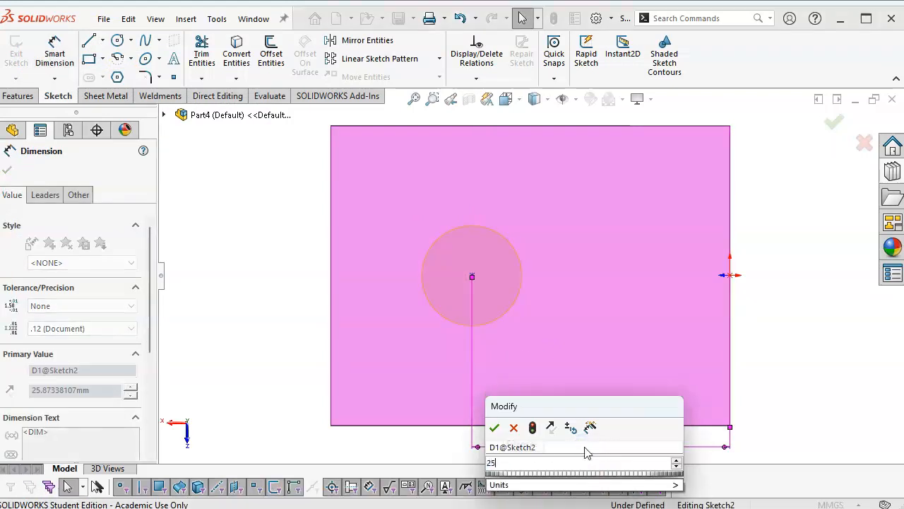
{"action": "key", "text": "Return"}
{"action": "right_click", "coordinate": [733, 242]}
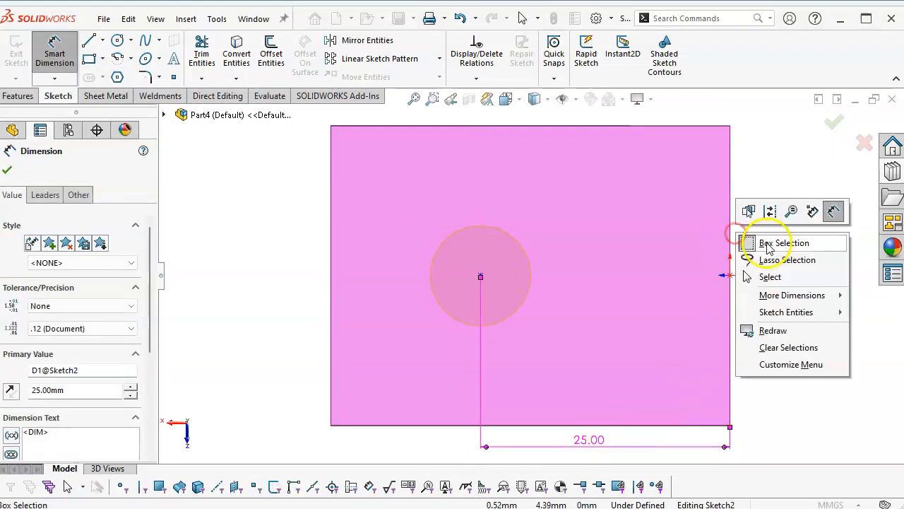
{"action": "left_click", "coordinate": [769, 276]}
Step: Add a horizontal relation between the origin and the hole's centre point
{"action": "left_click", "coordinate": [729, 275]}
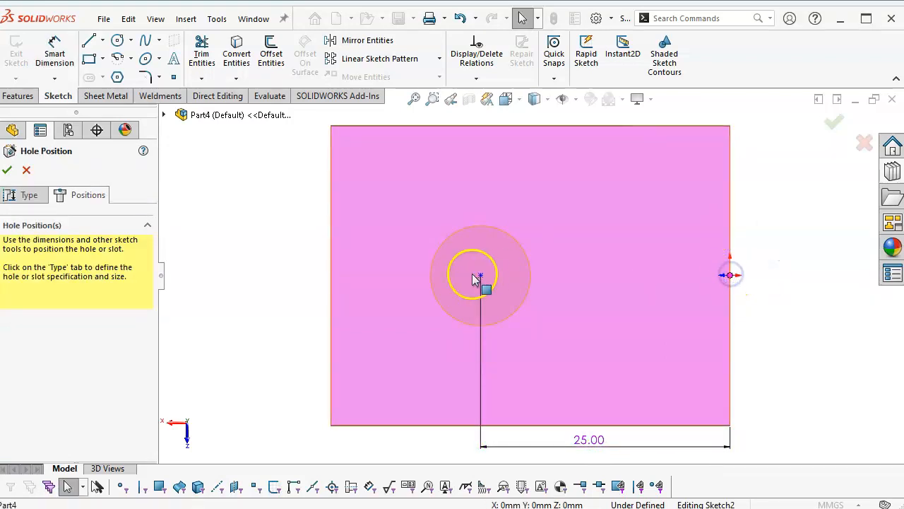
{"action": "left_click", "coordinate": [481, 275], "text": "ctrl"}
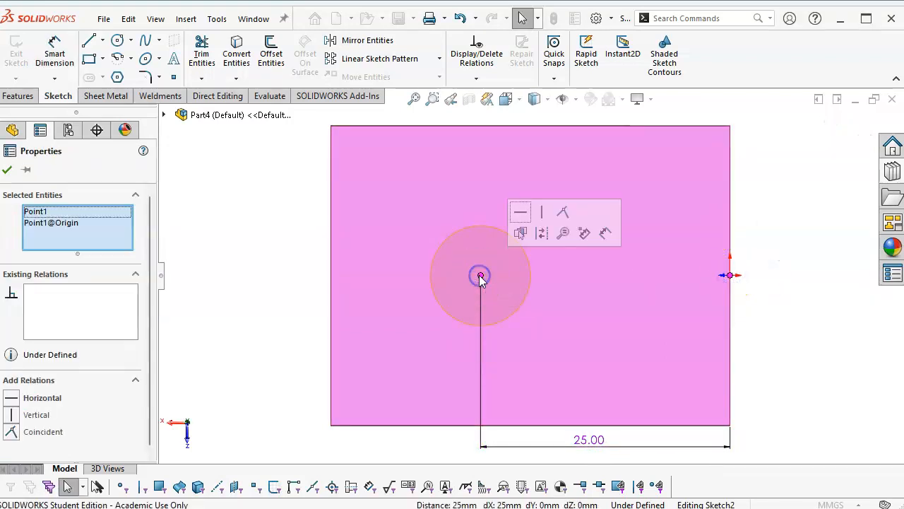
{"action": "left_click", "coordinate": [520, 213]}
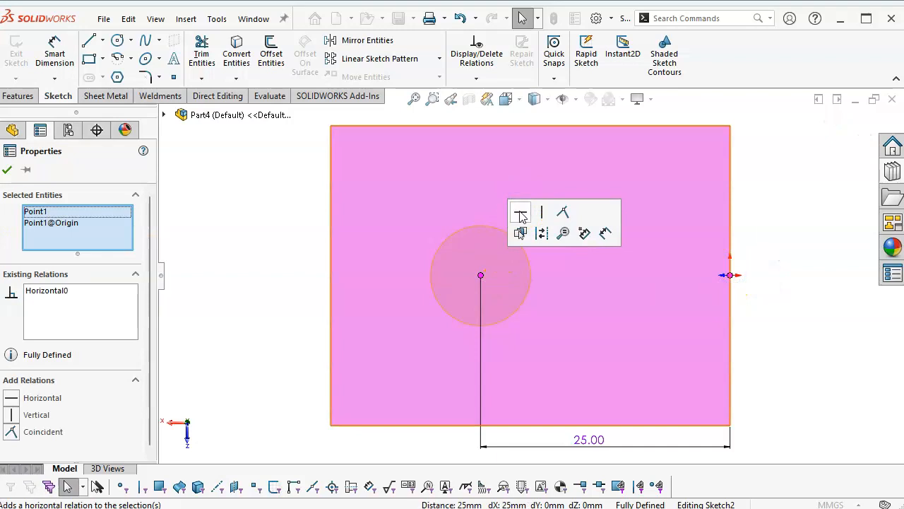
{"action": "left_click", "coordinate": [233, 210]}
Step: Place five extra hole points in the empty area around the underside face
{"action": "scroll", "coordinate": [287, 192], "scroll_direction": "up", "scroll_amount": 3}
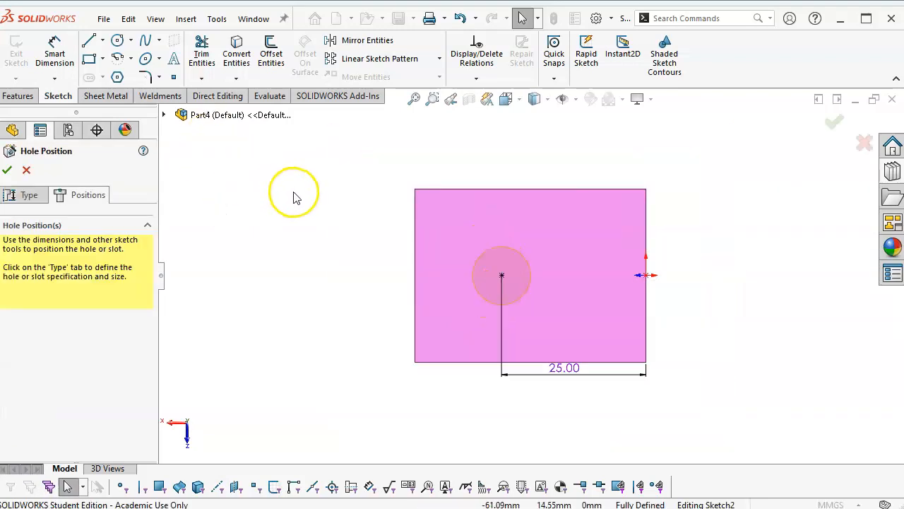
{"action": "left_click", "coordinate": [173, 77]}
{"action": "left_click", "coordinate": [340, 182]}
{"action": "left_click", "coordinate": [267, 268]}
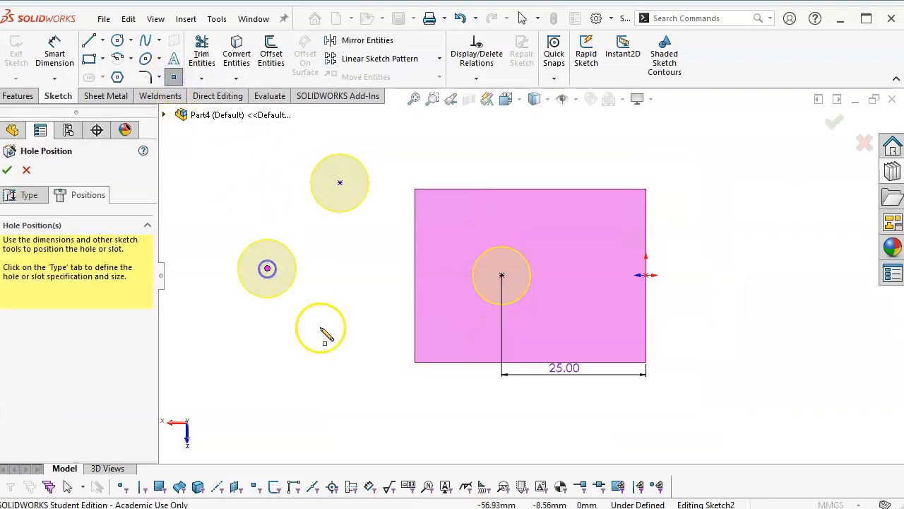
{"action": "left_click", "coordinate": [350, 340]}
{"action": "left_click", "coordinate": [390, 426]}
{"action": "left_click", "coordinate": [471, 426]}
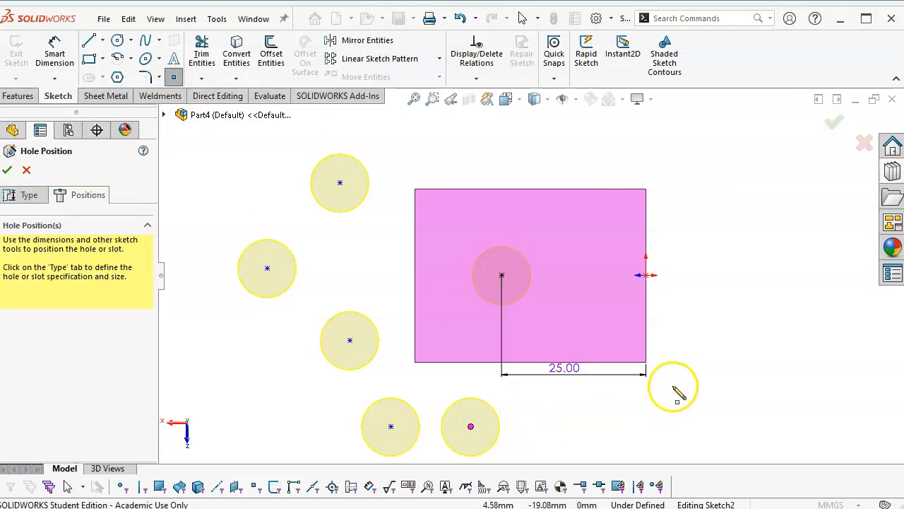
Step: Undo the five extra hole points outside the face
{"action": "key", "text": "ctrl+z"}
{"action": "key", "text": "ctrl+z"}
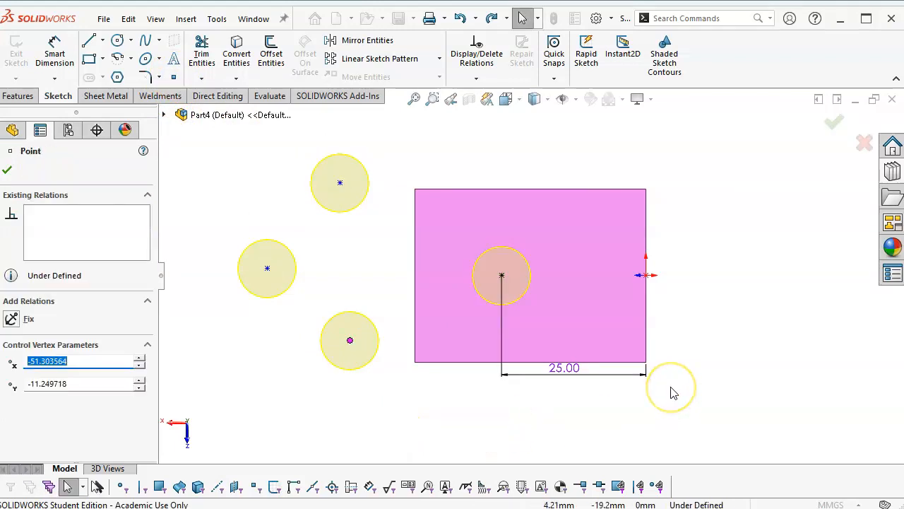
{"action": "key", "text": "ctrl+z"}
{"action": "key", "text": "ctrl+z"}
{"action": "key", "text": "ctrl+z"}
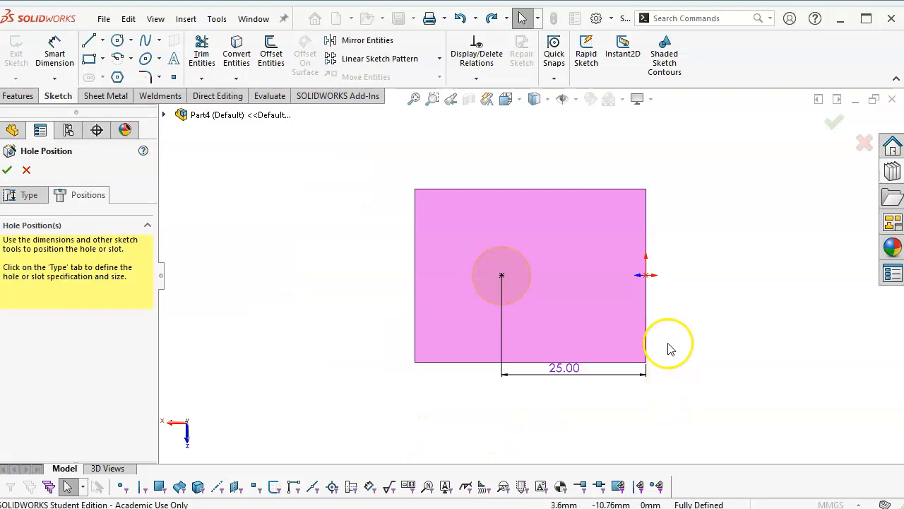
Step: Move the 25 mm dimension slightly farther from the face and finish the hole in the horizontal leg
{"action": "left_click_drag", "start_coordinate": [570, 375], "coordinate": [567, 387]}
{"action": "left_click", "coordinate": [700, 323]}
{"action": "scroll", "coordinate": [583, 322], "scroll_direction": "down", "scroll_amount": 1}
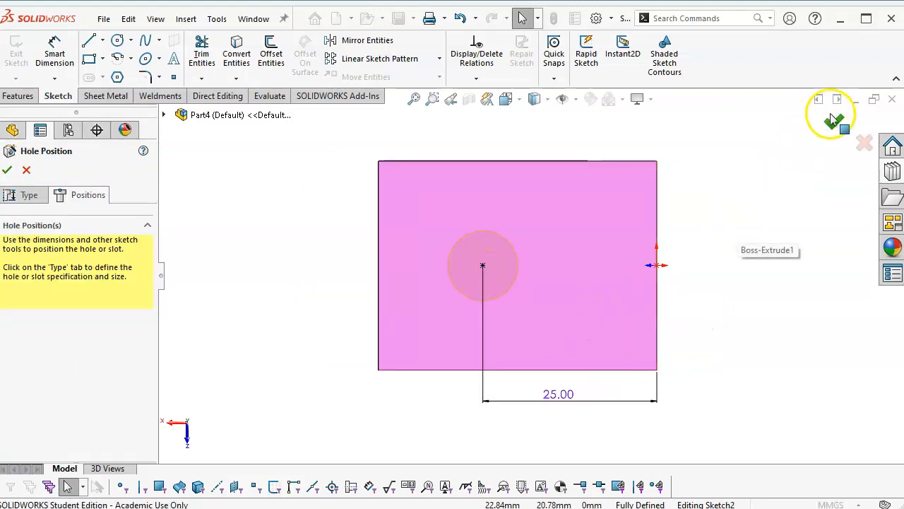
{"action": "left_click", "coordinate": [833, 119]}
Step: Start a Hole Wizard hole on the vertical leg's outer face, keeping ANSI Metric, Drill sizes, Ø10.0 and Through All
{"action": "middle_click_drag", "start_coordinate": [773, 157], "coordinate": [708, 417]}
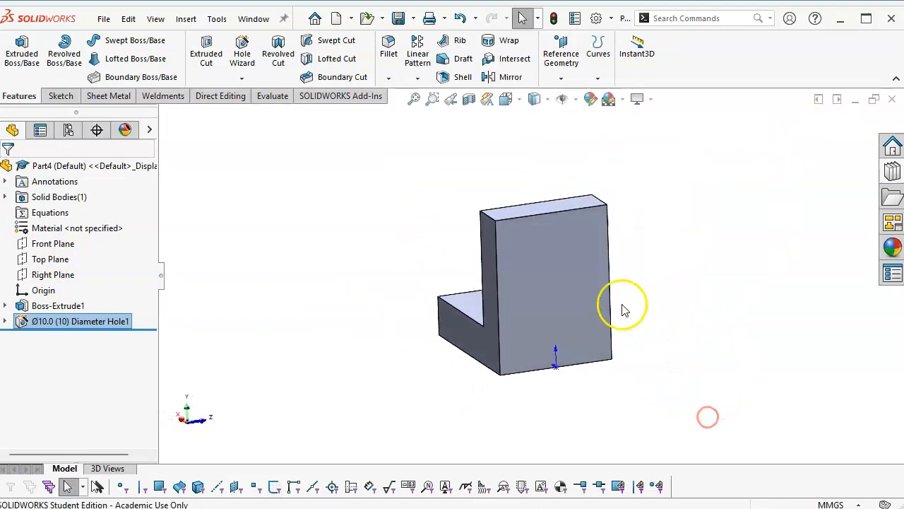
{"action": "left_click", "coordinate": [565, 269]}
{"action": "scroll", "coordinate": [568, 274], "scroll_direction": "down", "scroll_amount": 3}
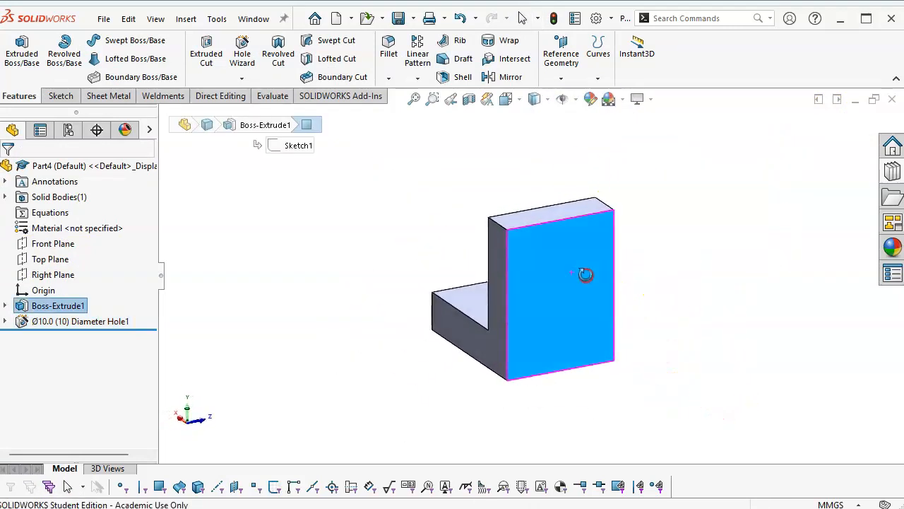
{"action": "middle_click_drag", "start_coordinate": [558, 252], "coordinate": [563, 271]}
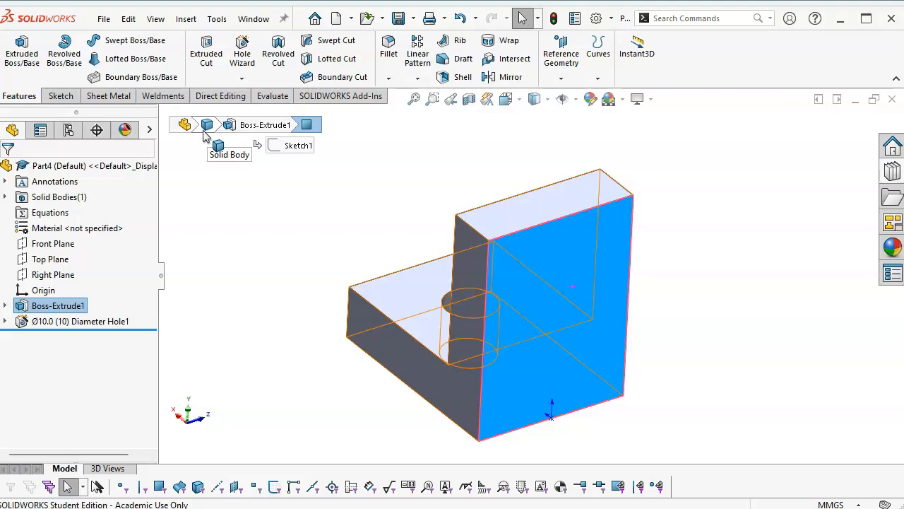
{"action": "middle_click_drag", "start_coordinate": [353, 168], "coordinate": [366, 157]}
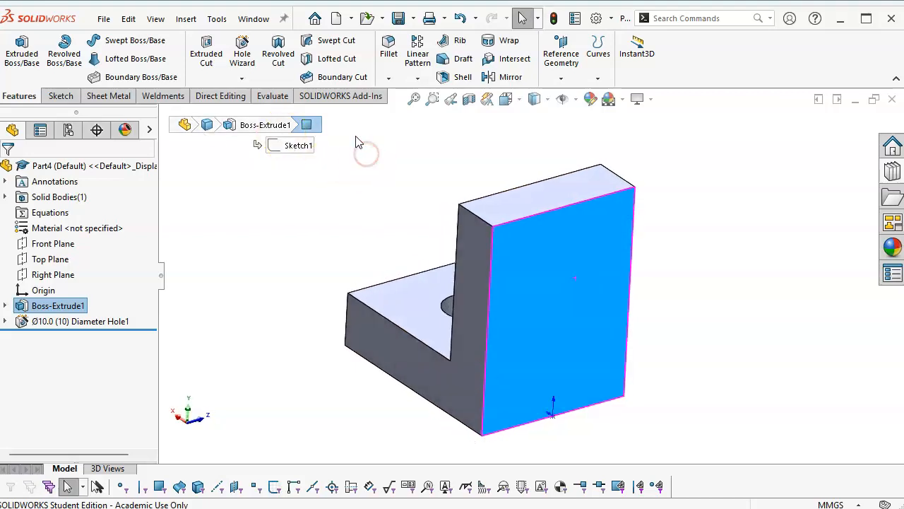
{"action": "left_click", "coordinate": [242, 49]}
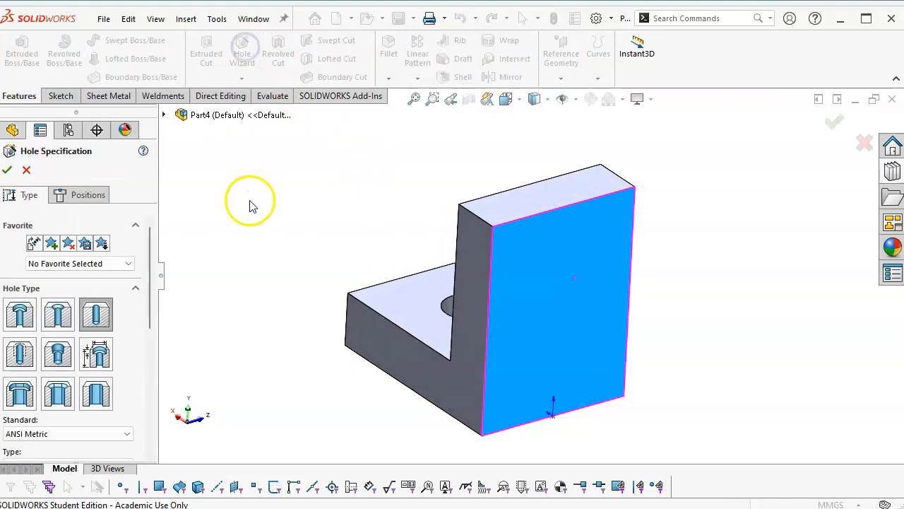
{"action": "left_click_drag", "start_coordinate": [147, 298], "coordinate": [89, 196]}
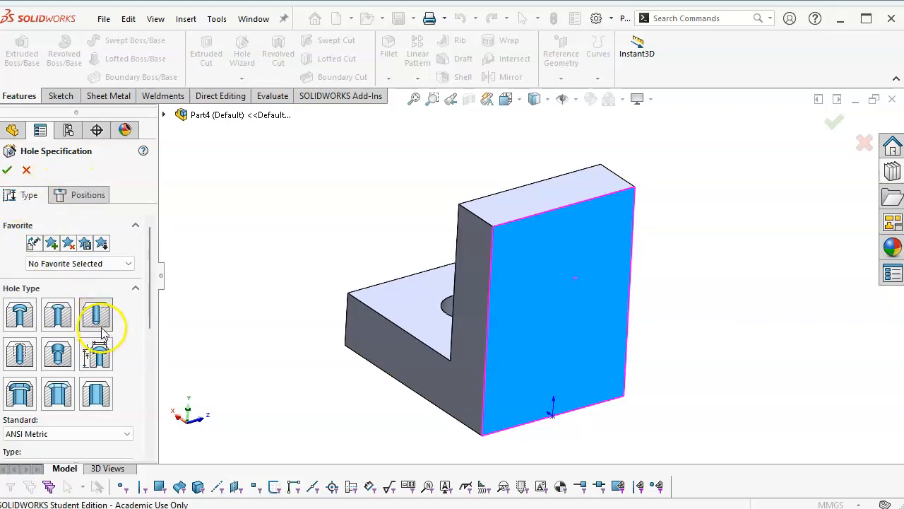
{"action": "left_click_drag", "start_coordinate": [148, 304], "coordinate": [149, 378]}
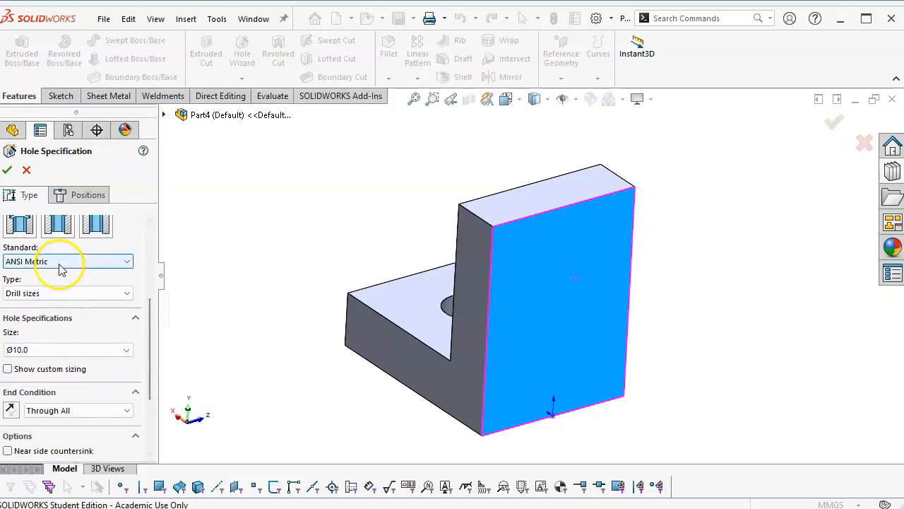
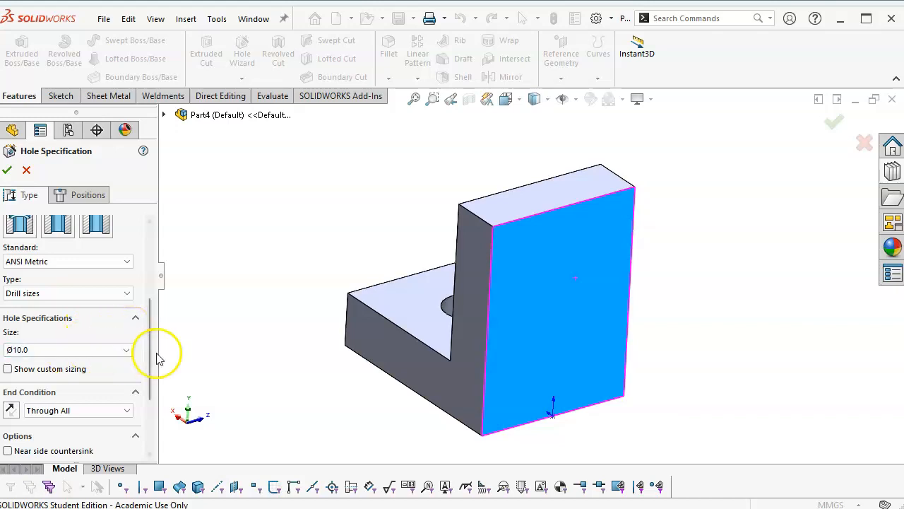
{"action": "left_click_drag", "start_coordinate": [151, 357], "coordinate": [153, 410]}
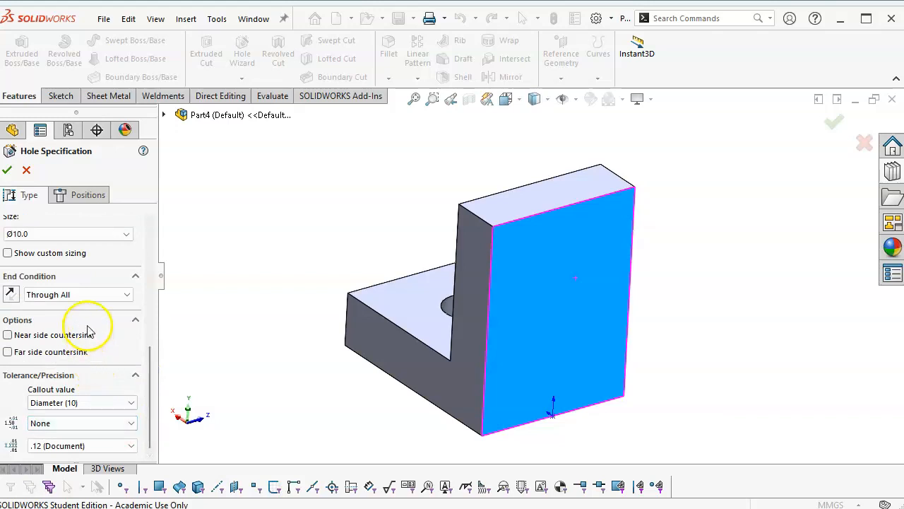
Step: Place the hole's centre point about 24 mm above the face's lower edge and relate it vertically to the origin
{"action": "left_click", "coordinate": [79, 201]}
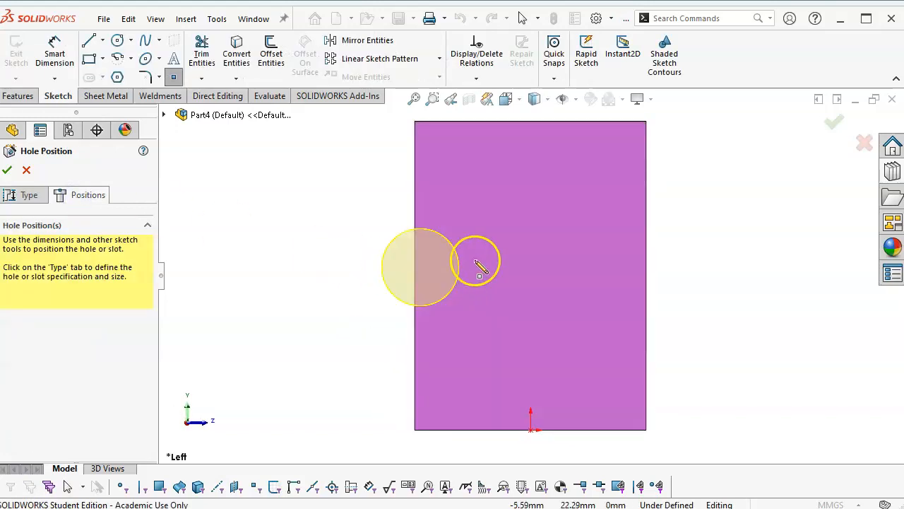
{"action": "left_click", "coordinate": [530, 244]}
{"action": "right_click", "coordinate": [742, 212]}
{"action": "left_click", "coordinate": [770, 218]}
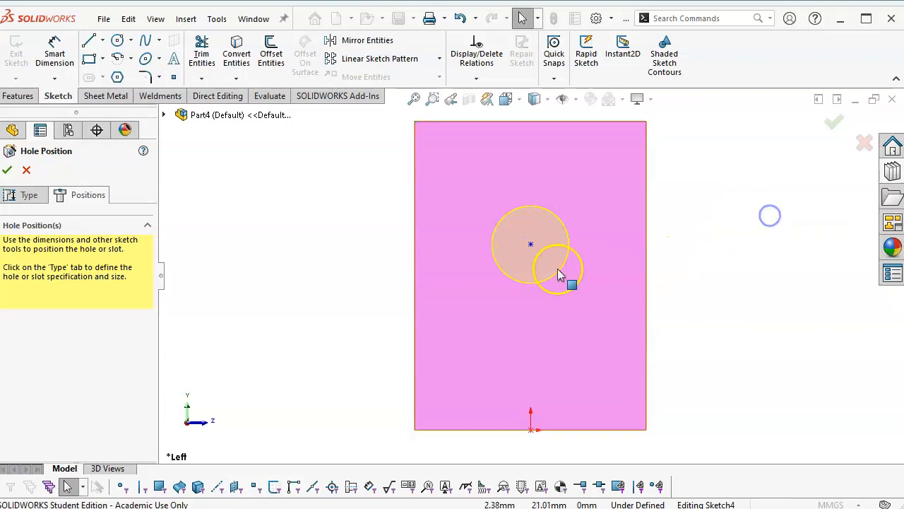
{"action": "left_click", "coordinate": [530, 244]}
{"action": "left_click", "coordinate": [531, 430], "text": "ctrl"}
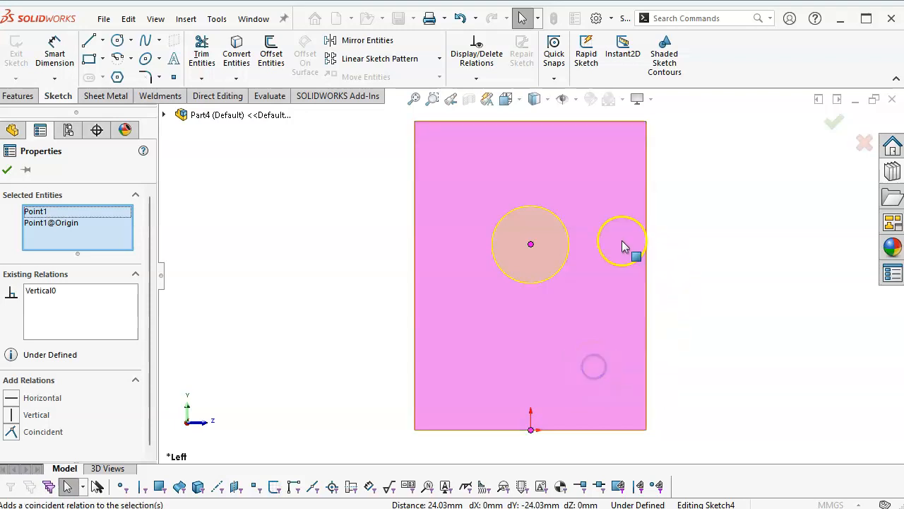
Step: Dimension the hole centre 25 mm from the face's lower edge and finish the hole in the vertical leg
{"action": "left_click", "coordinate": [55, 47]}
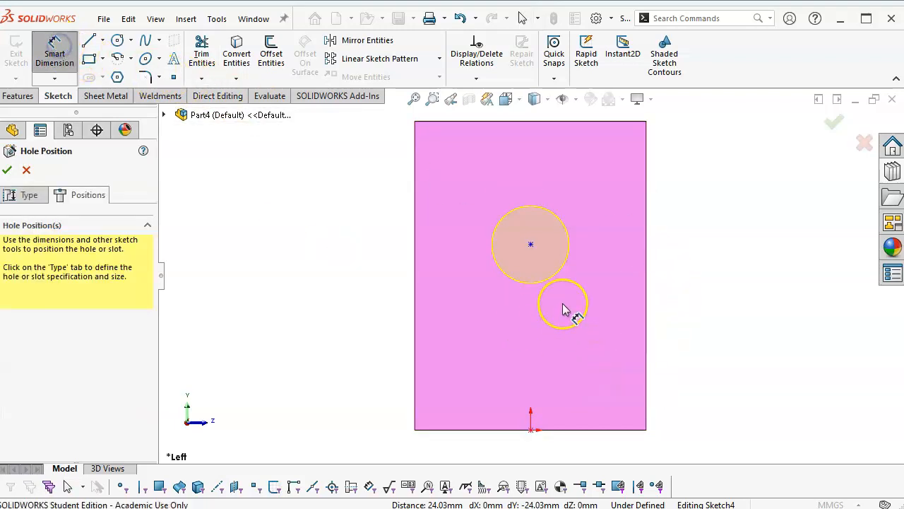
{"action": "left_click", "coordinate": [531, 244]}
{"action": "left_click", "coordinate": [589, 431]}
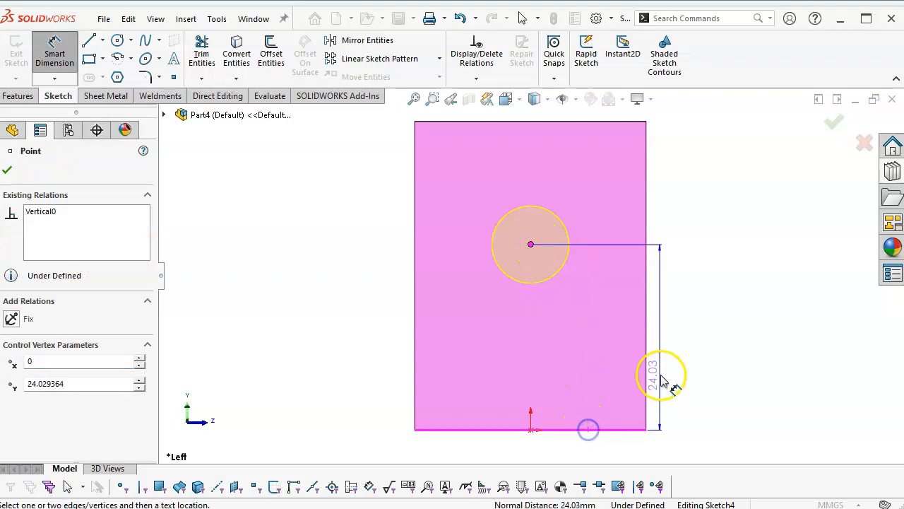
{"action": "left_click", "coordinate": [715, 351]}
{"action": "type", "text": "25"}
{"action": "key", "text": "Return"}
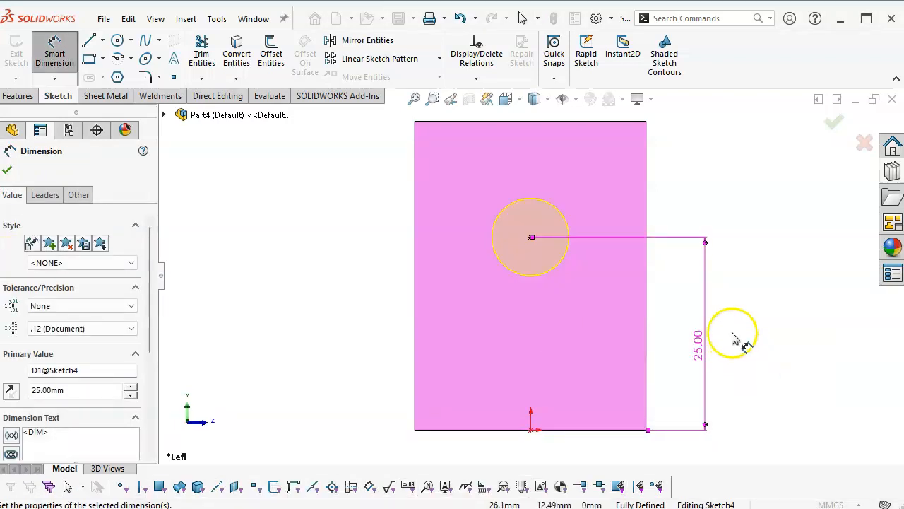
{"action": "right_click", "coordinate": [696, 279]}
{"action": "left_click", "coordinate": [730, 184]}
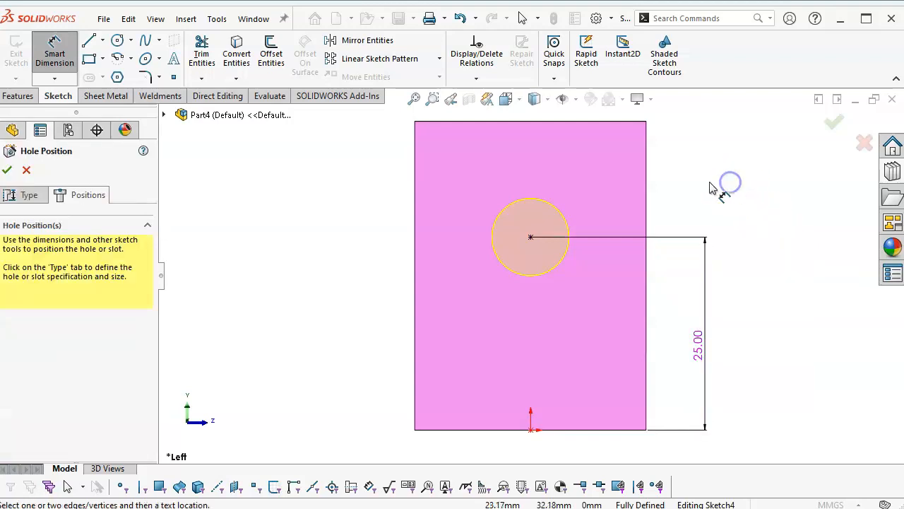
{"action": "left_click", "coordinate": [836, 120]}
Step: Save the finished L-shaped part as Bracket in the Assign Assembly folder
{"action": "scroll", "coordinate": [507, 302], "scroll_direction": "up", "scroll_amount": 5}
{"action": "middle_click_drag", "start_coordinate": [523, 298], "coordinate": [389, 365]}
{"action": "left_click", "coordinate": [399, 20]}
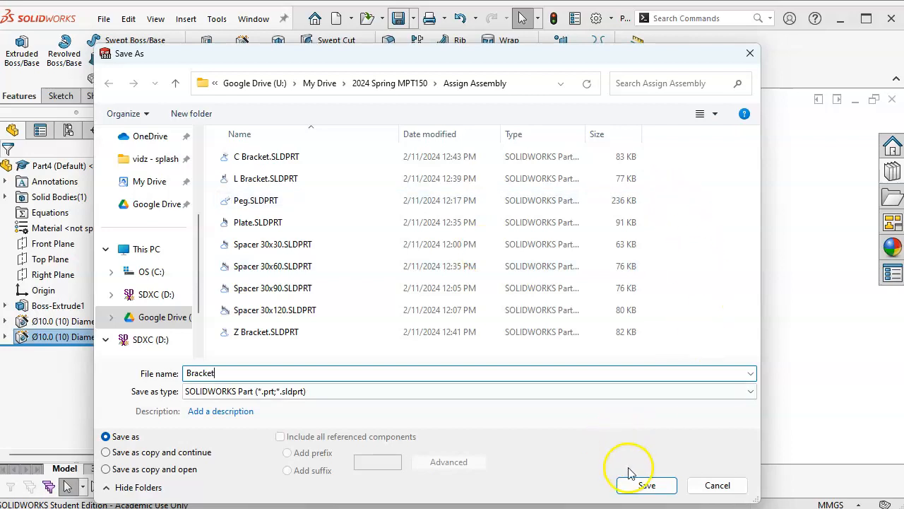
{"action": "left_click", "coordinate": [645, 484]}
{"action": "middle_click_drag", "start_coordinate": [375, 293], "coordinate": [396, 275]}
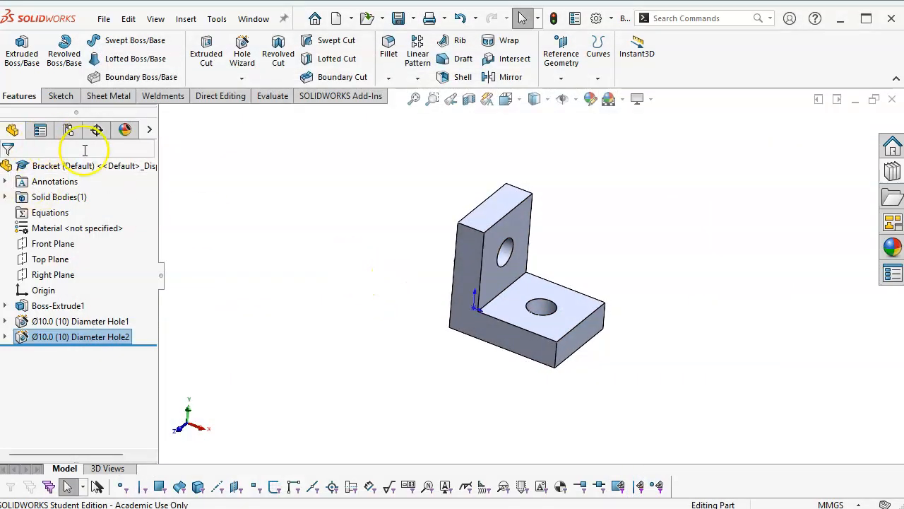
Step: Add a configuration named L BRACKET that uses the Configuration Name as its part number in the bill of materials
{"action": "left_click", "coordinate": [68, 130]}
{"action": "right_click", "coordinate": [58, 177]}
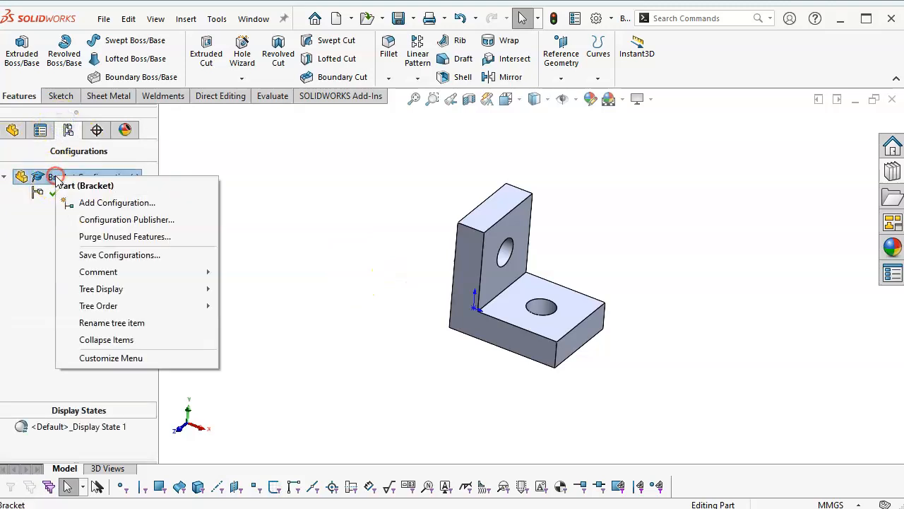
{"action": "left_click", "coordinate": [103, 204]}
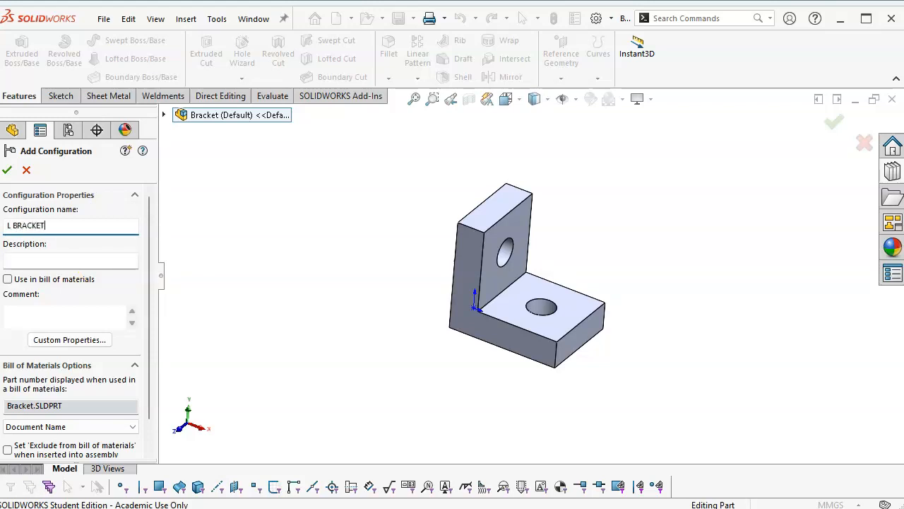
{"action": "left_click", "coordinate": [113, 427]}
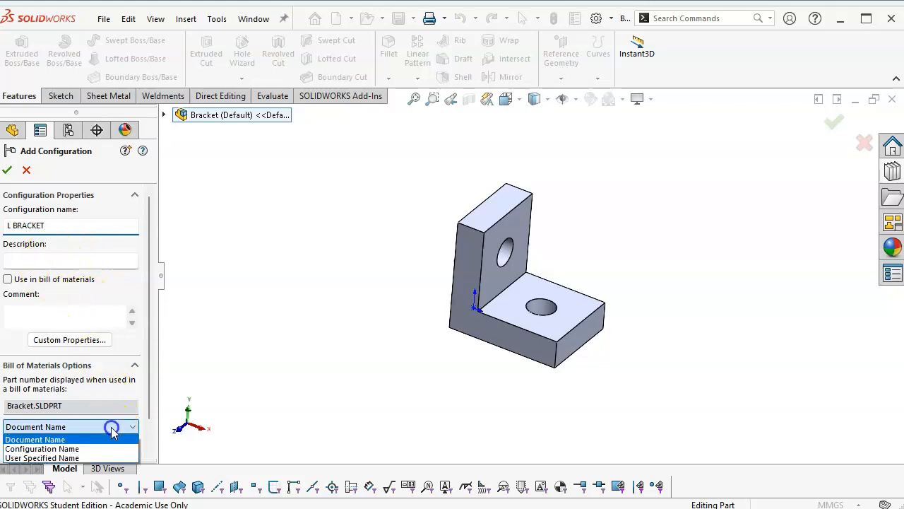
{"action": "left_click", "coordinate": [83, 448]}
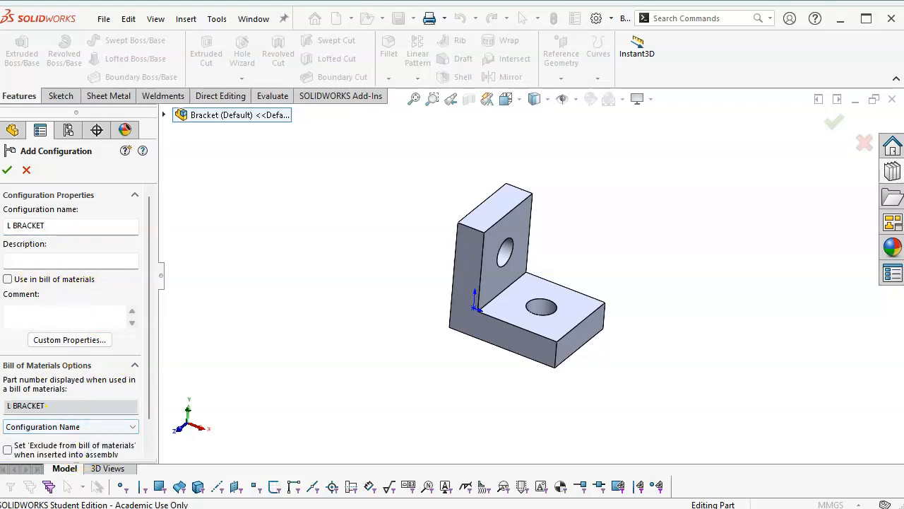
{"action": "left_click", "coordinate": [6, 169]}
{"action": "left_click", "coordinate": [266, 328]}
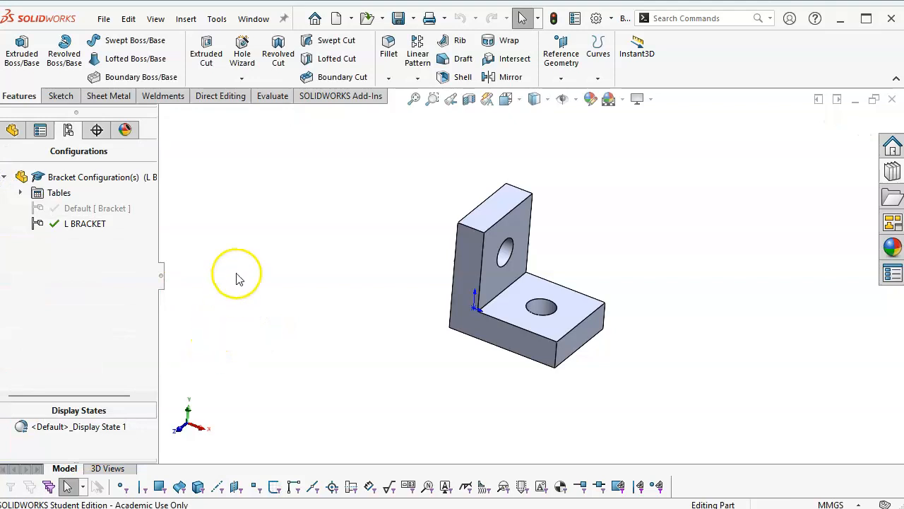
Step: Sketch a corner rectangle on the Front Plane, starting at the vertical leg's upper outer corner and extending above and past the horizontal leg's end
{"action": "left_click", "coordinate": [12, 131]}
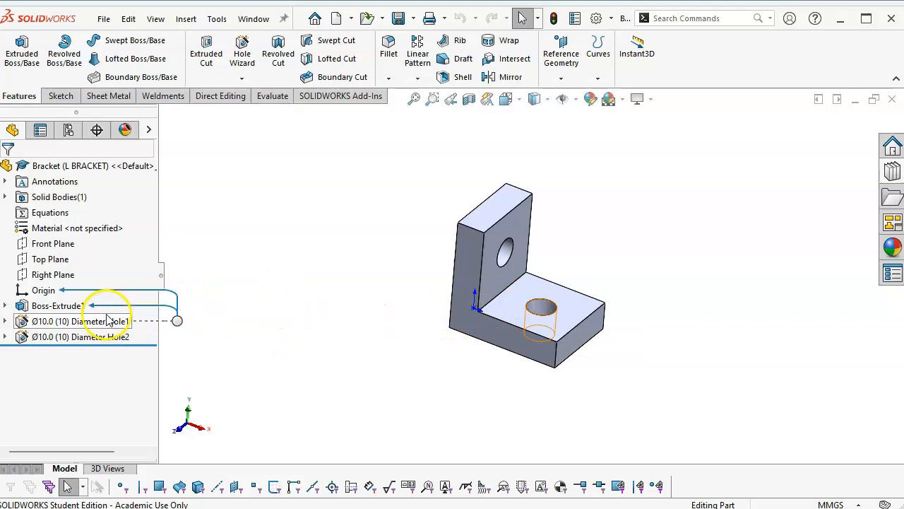
{"action": "left_click", "coordinate": [53, 251]}
{"action": "left_click", "coordinate": [63, 223]}
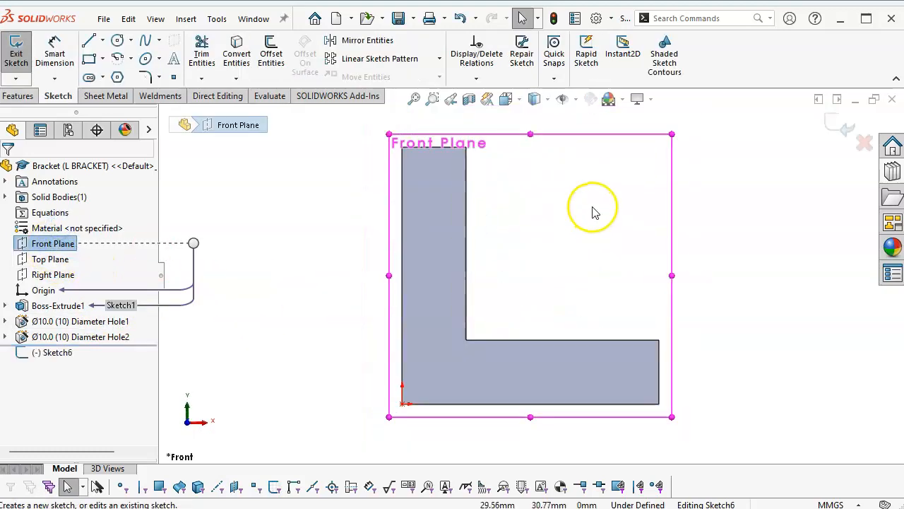
{"action": "left_click", "coordinate": [87, 60]}
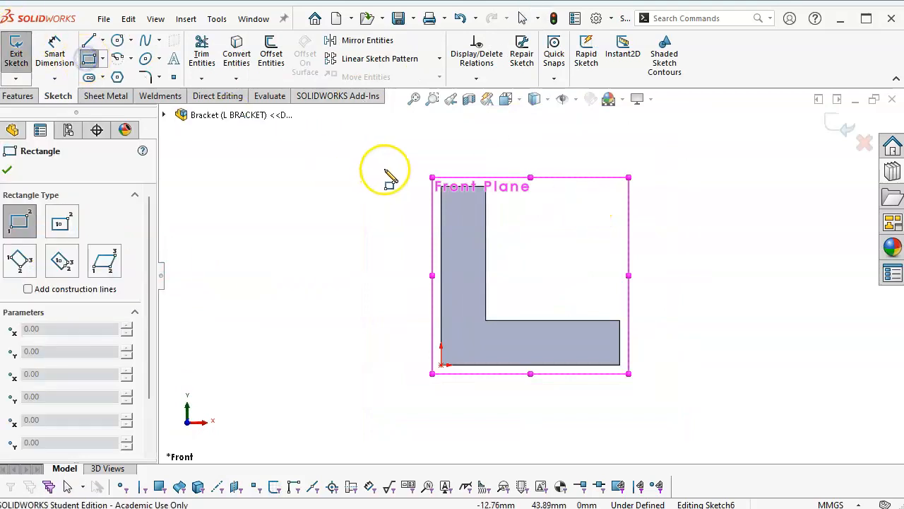
{"action": "left_click", "coordinate": [441, 187]}
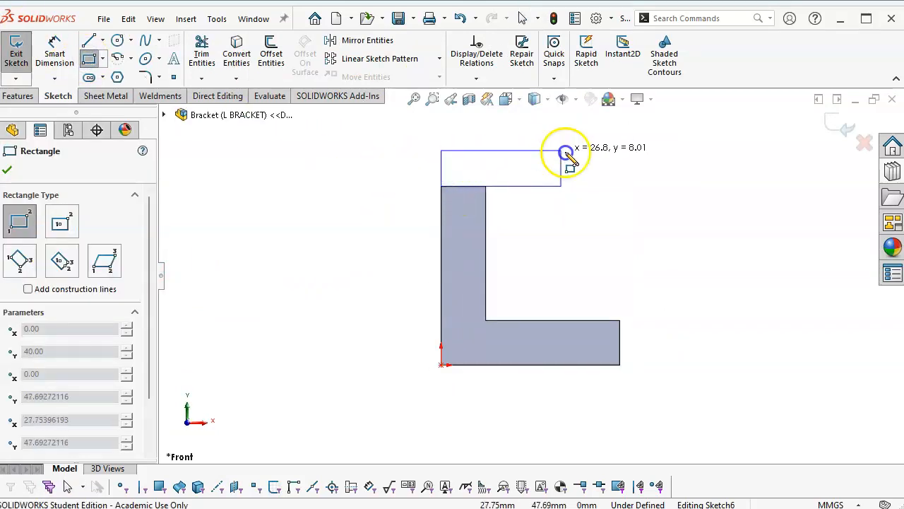
{"action": "left_click", "coordinate": [629, 129]}
{"action": "right_click", "coordinate": [690, 161]}
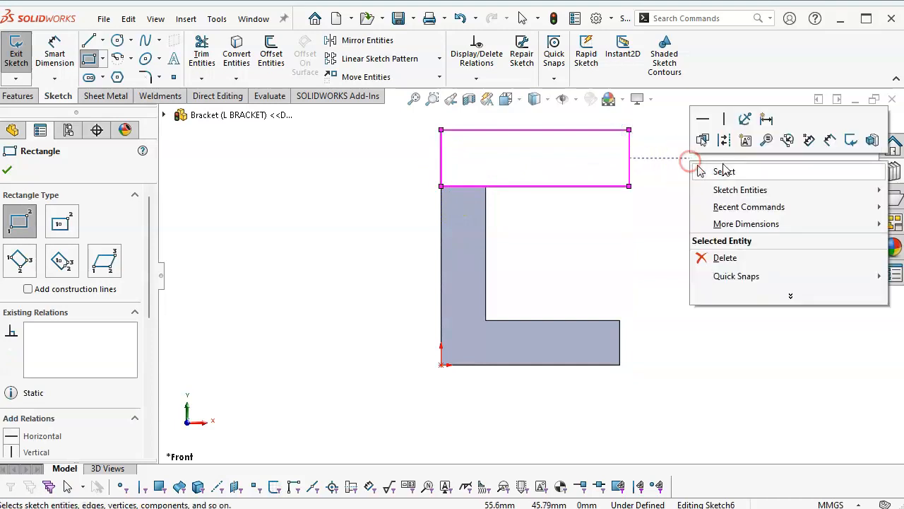
{"action": "left_click", "coordinate": [723, 173]}
Step: Make the rectangle's free end line equal in length to and collinear with the vertical end edge of the horizontal leg
{"action": "middle_click_drag", "start_coordinate": [635, 177], "coordinate": [674, 226]}
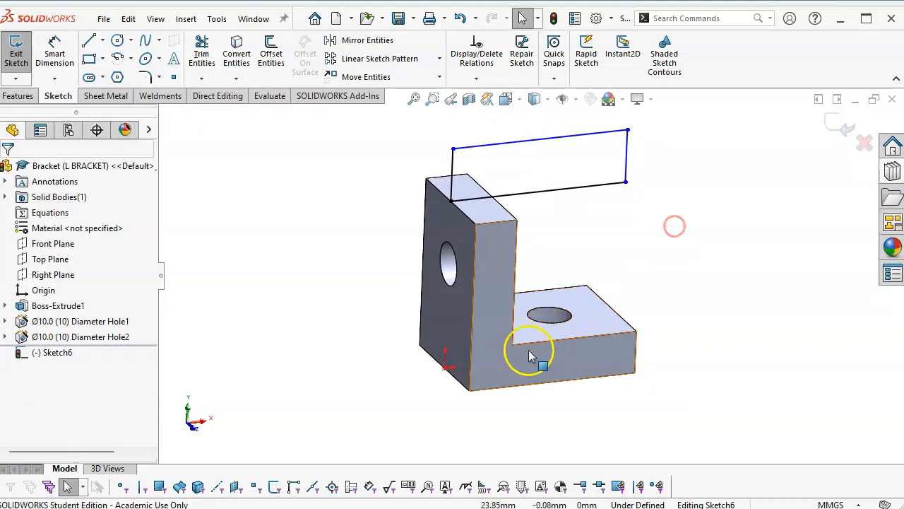
{"action": "left_click", "coordinate": [635, 353]}
{"action": "left_click", "coordinate": [627, 167], "text": "ctrl"}
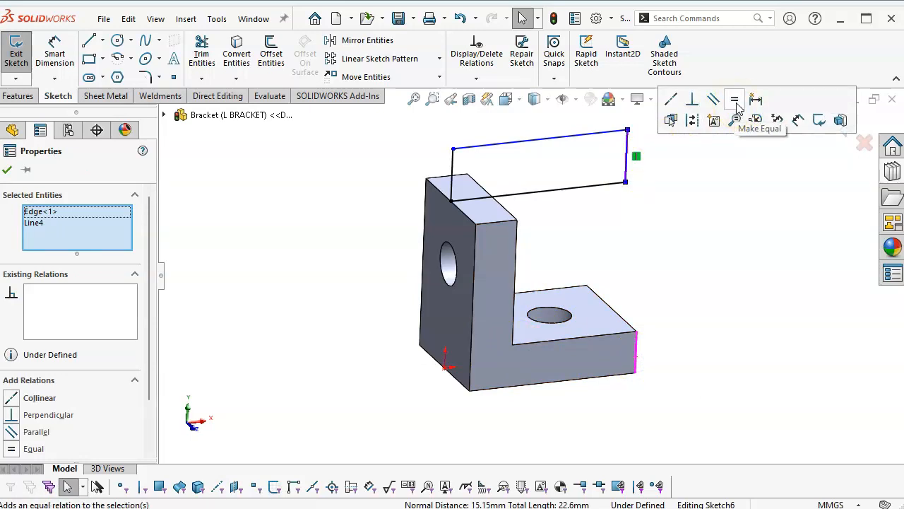
{"action": "left_click", "coordinate": [626, 155]}
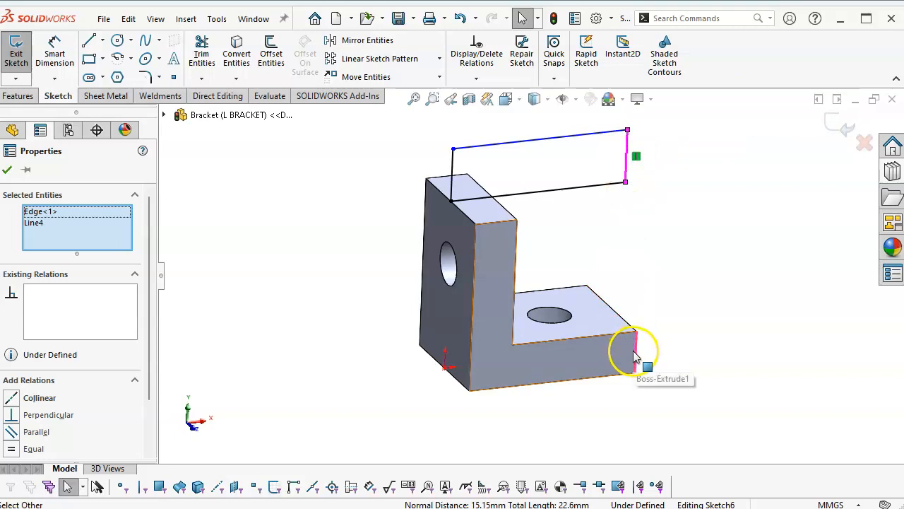
{"action": "left_click", "coordinate": [21, 449]}
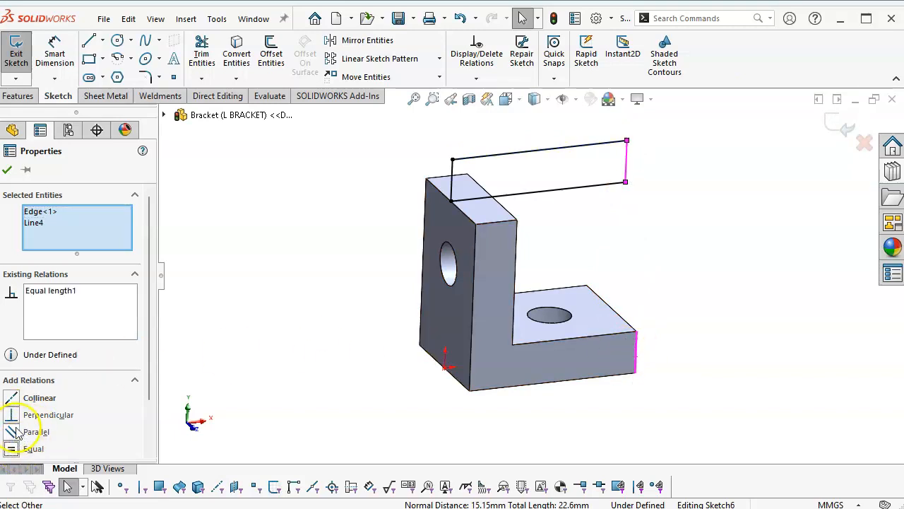
{"action": "left_click", "coordinate": [12, 400]}
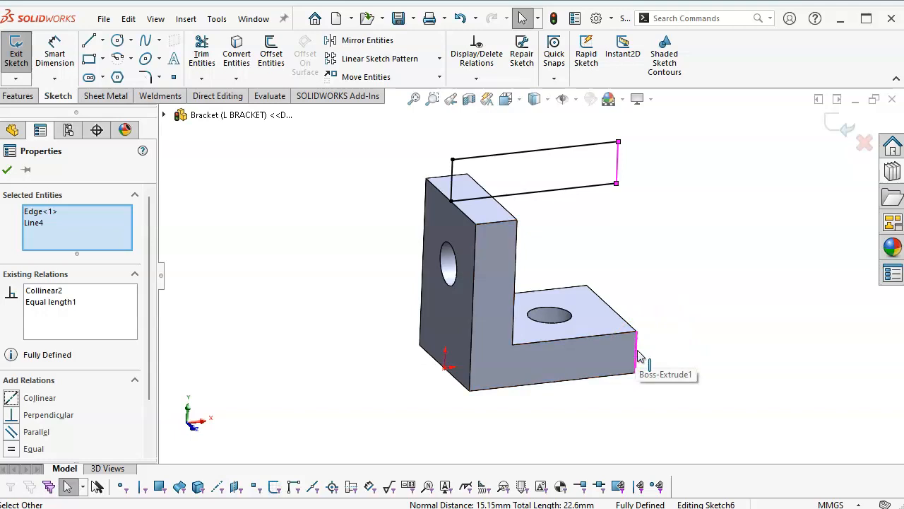
{"action": "left_click", "coordinate": [622, 313]}
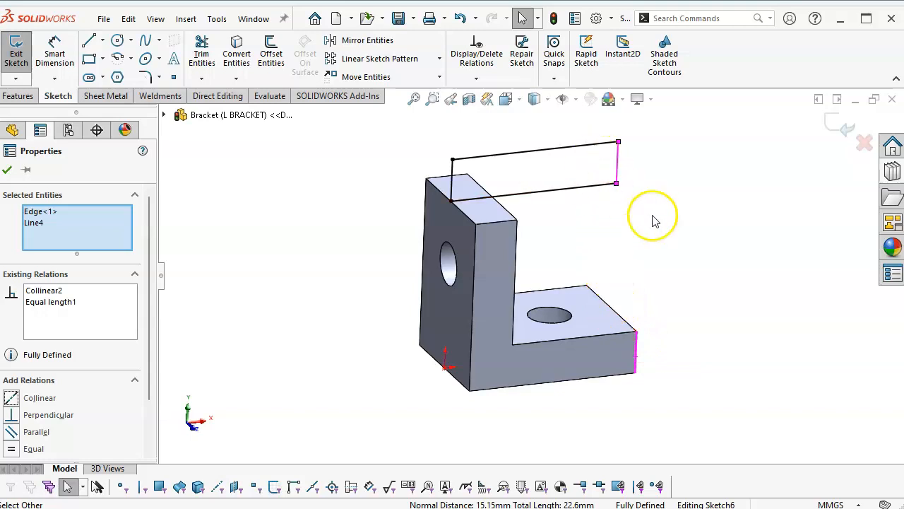
{"action": "left_click", "coordinate": [686, 235]}
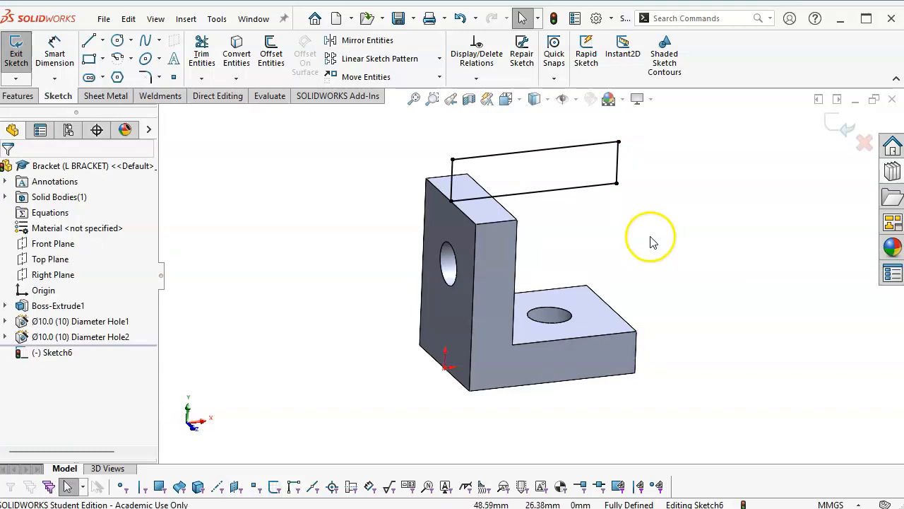
Step: Start a boss extrusion of the rectangle with Direction 1 Up To Vertex, ending at the vertical leg's front outer top corner
{"action": "left_click", "coordinate": [18, 96]}
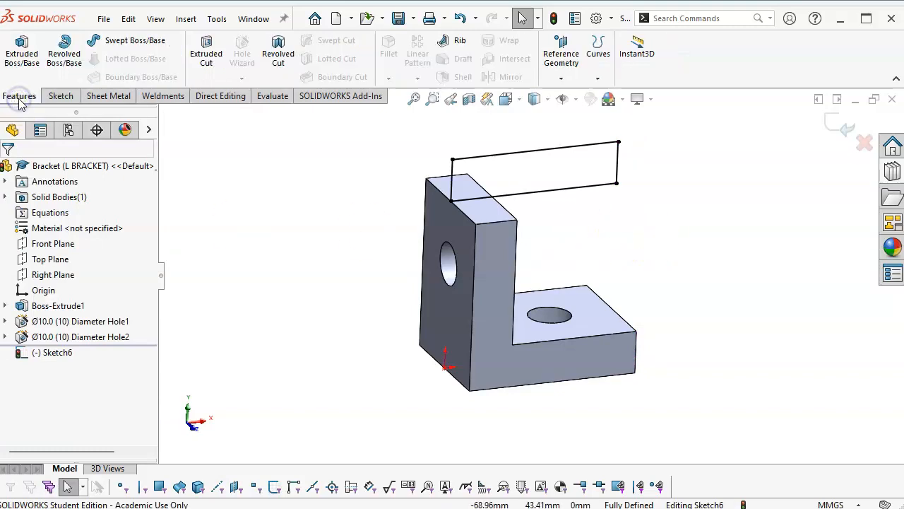
{"action": "left_click", "coordinate": [22, 53]}
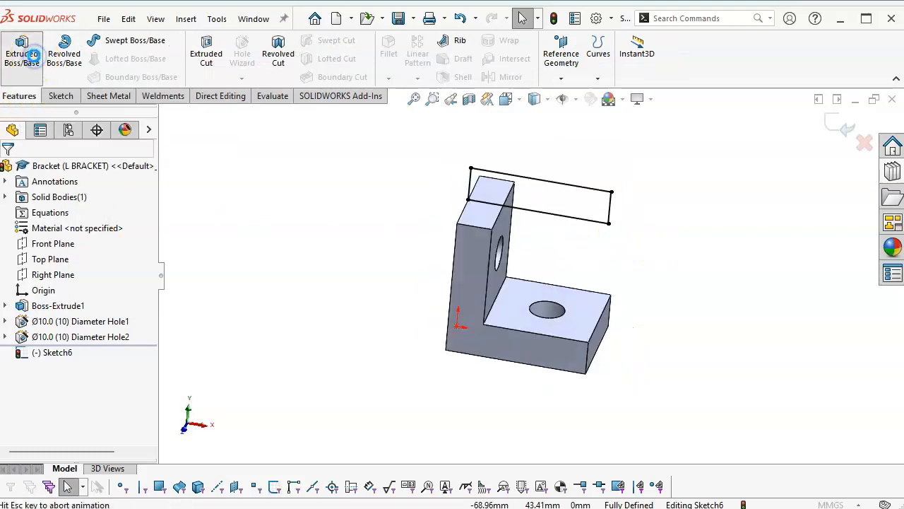
{"action": "left_click", "coordinate": [110, 260]}
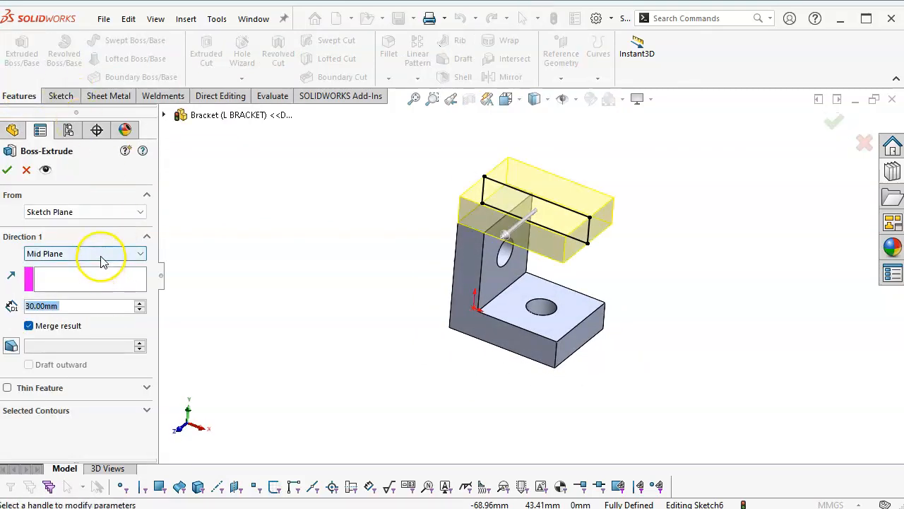
{"action": "left_click", "coordinate": [103, 255]}
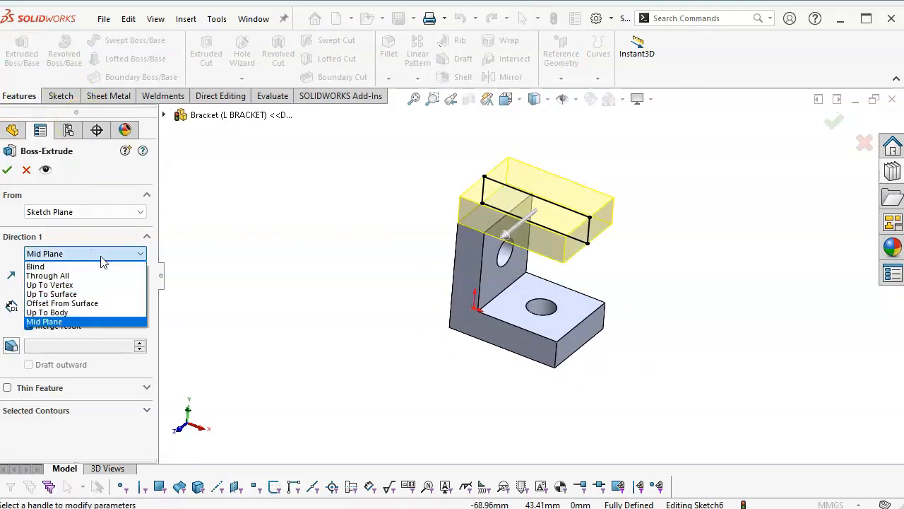
{"action": "left_click", "coordinate": [83, 286]}
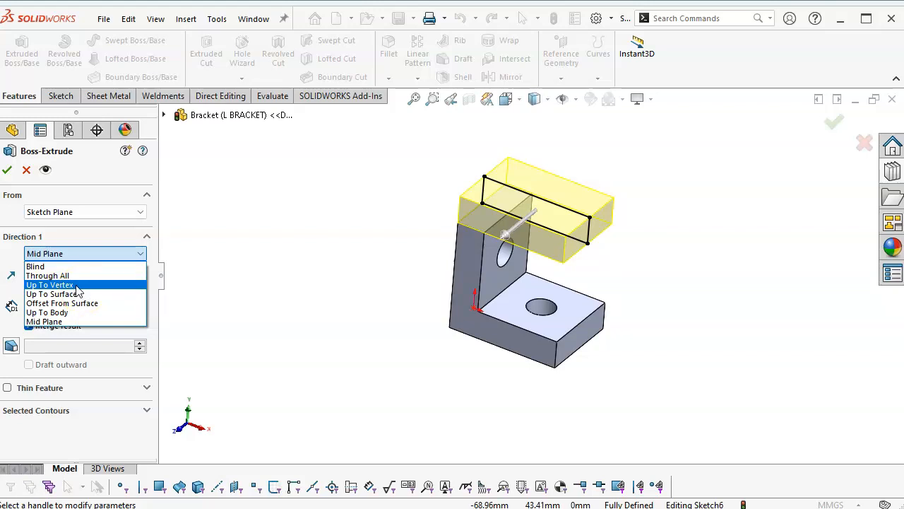
{"action": "left_click", "coordinate": [76, 286]}
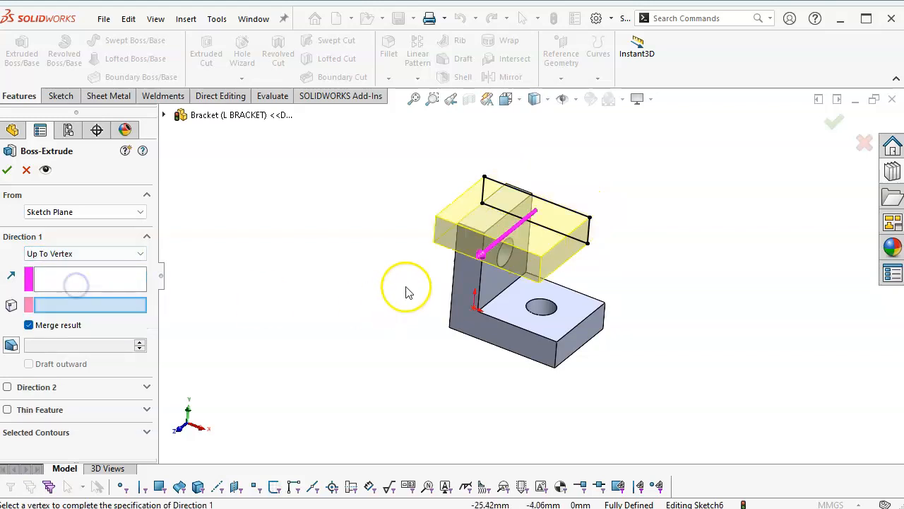
{"action": "left_click", "coordinate": [458, 224]}
{"action": "middle_click_drag", "start_coordinate": [438, 246], "coordinate": [335, 258]}
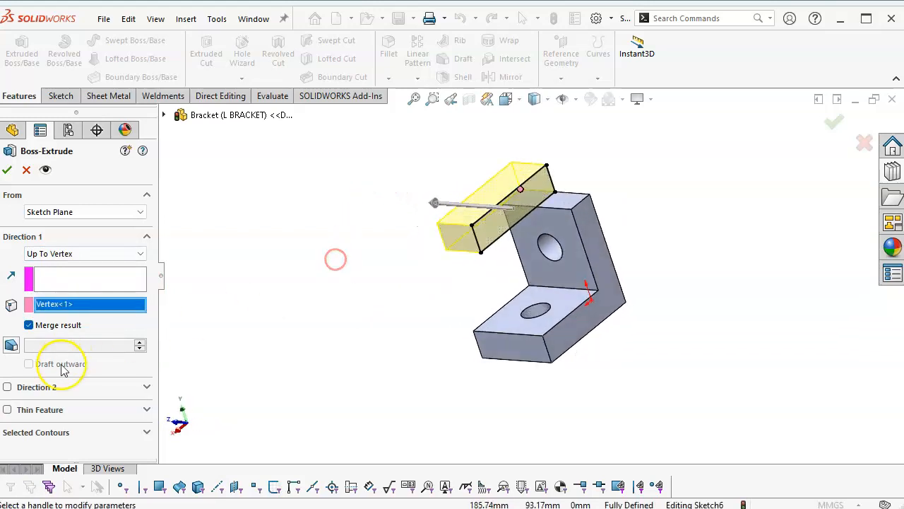
Step: Enable Direction 2 as Up To Surface, ending at the bracket's rear L-shaped face, and finish the extrusion
{"action": "left_click", "coordinate": [8, 387]}
{"action": "left_click", "coordinate": [32, 403]}
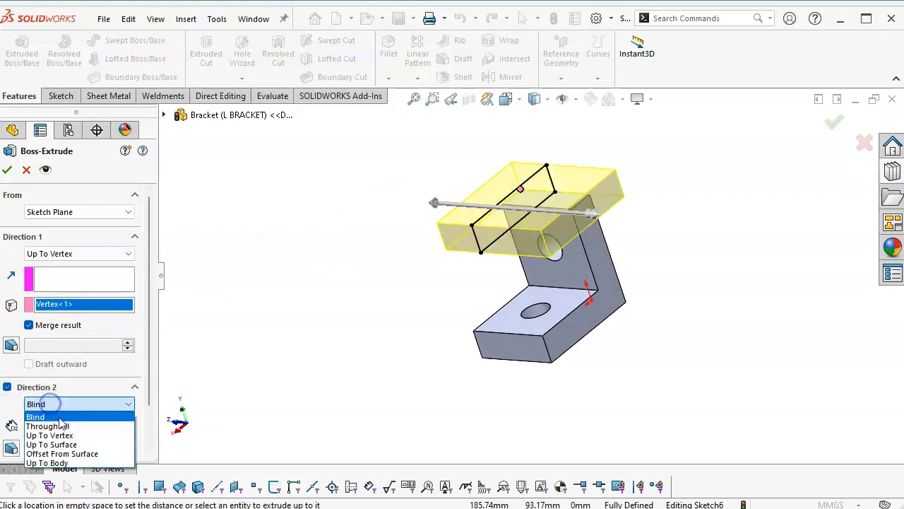
{"action": "left_click", "coordinate": [64, 444]}
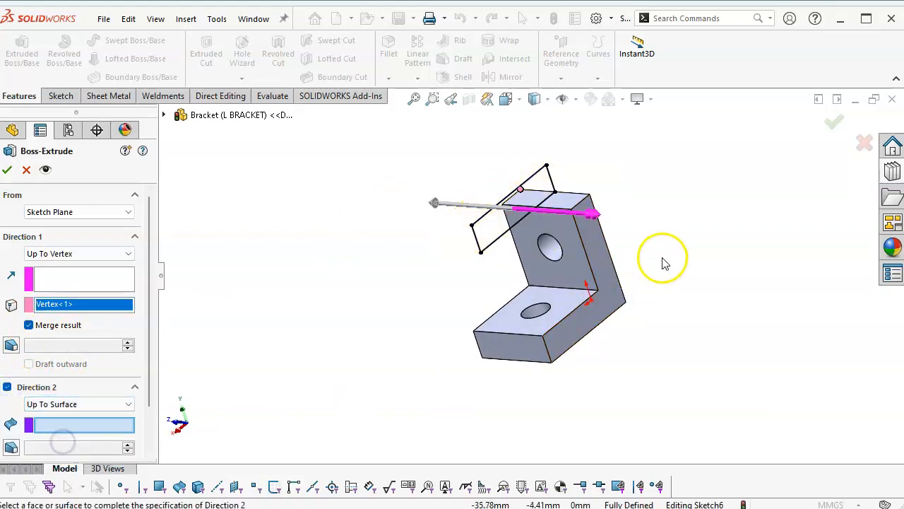
{"action": "left_click", "coordinate": [587, 233]}
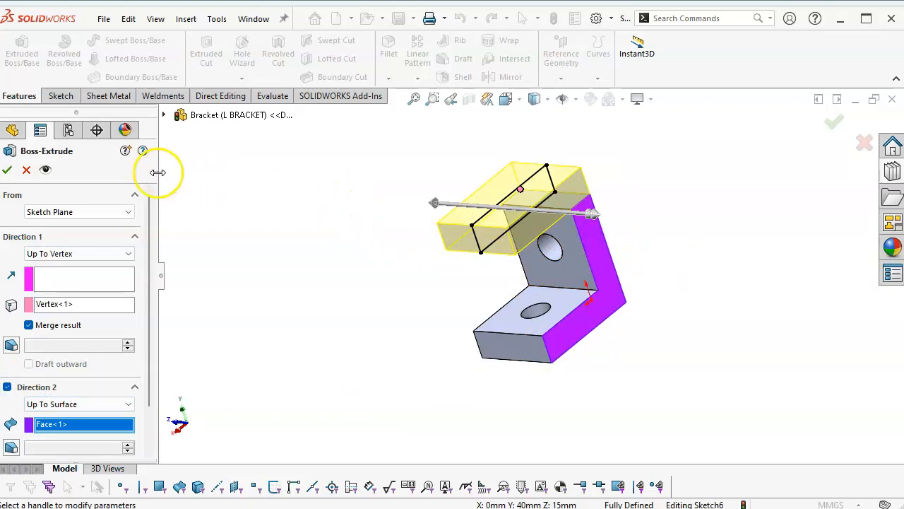
{"action": "left_click", "coordinate": [7, 170]}
Step: Reorder the upper flange's extrusion so it comes before both Ø10.0 hole features and directly after the L-profile extrusion
{"action": "middle_click_drag", "start_coordinate": [419, 294], "coordinate": [469, 294]}
{"action": "middle_click_drag", "start_coordinate": [379, 240], "coordinate": [555, 187]}
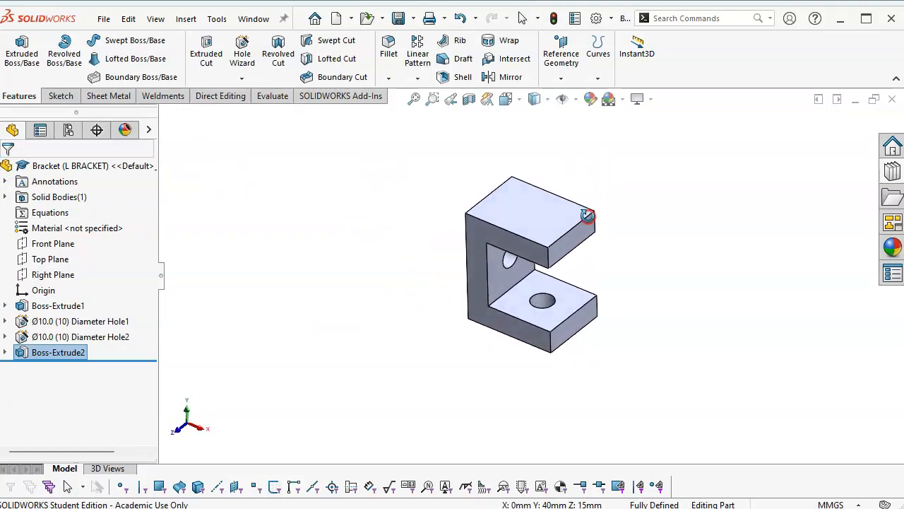
{"action": "middle_click_drag", "start_coordinate": [347, 222], "coordinate": [581, 183]}
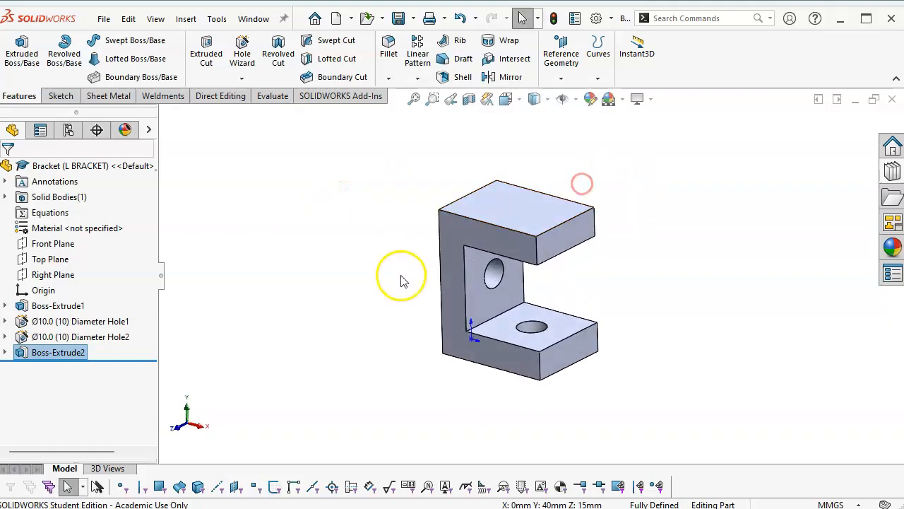
{"action": "mouse_move", "coordinate": [437, 272]}
{"action": "middle_mouse_down"}
{"action": "mouse_move", "coordinate": [438, 248]}
{"action": "mouse_move", "coordinate": [437, 271]}
{"action": "middle_mouse_up"}
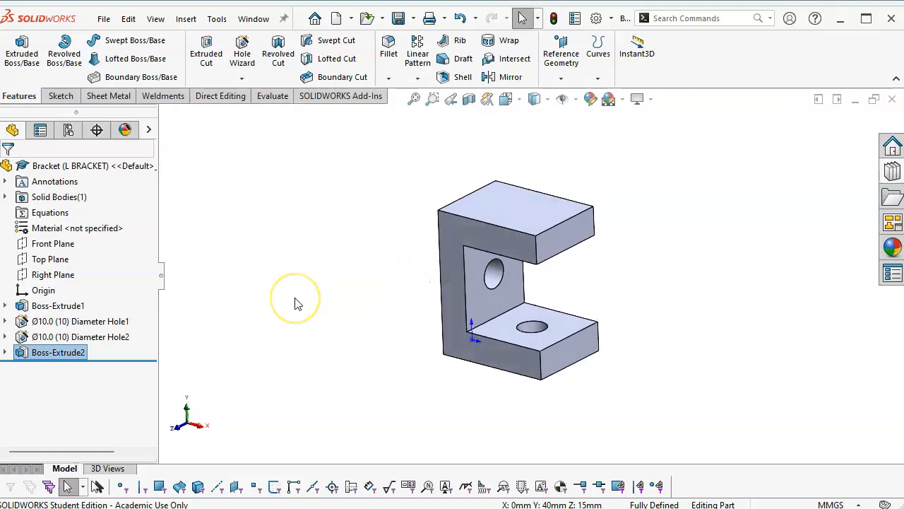
{"action": "mouse_move", "coordinate": [39, 360]}
{"action": "left_click_drag", "start_coordinate": [39, 356], "coordinate": [41, 318]}
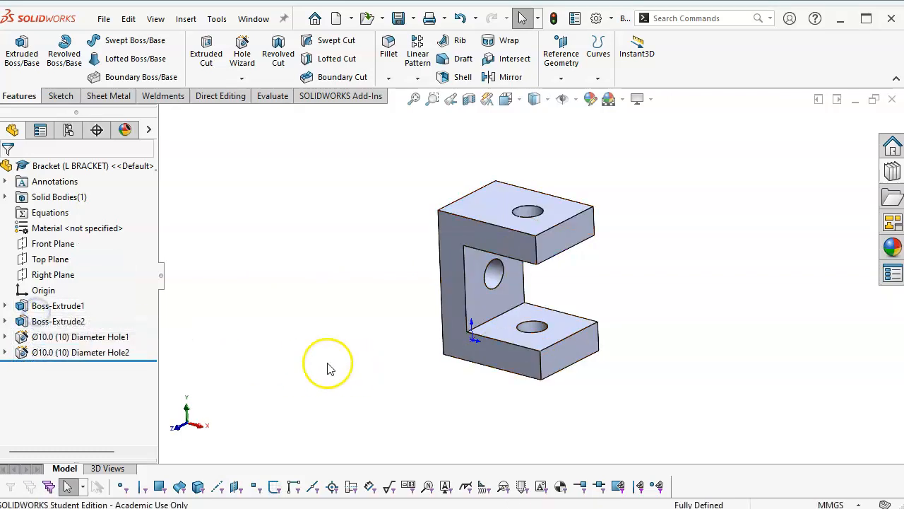
Step: Examine the two extrusions and two hole features and their parent relationships, and view the C-shaped model
{"action": "left_click", "coordinate": [90, 343]}
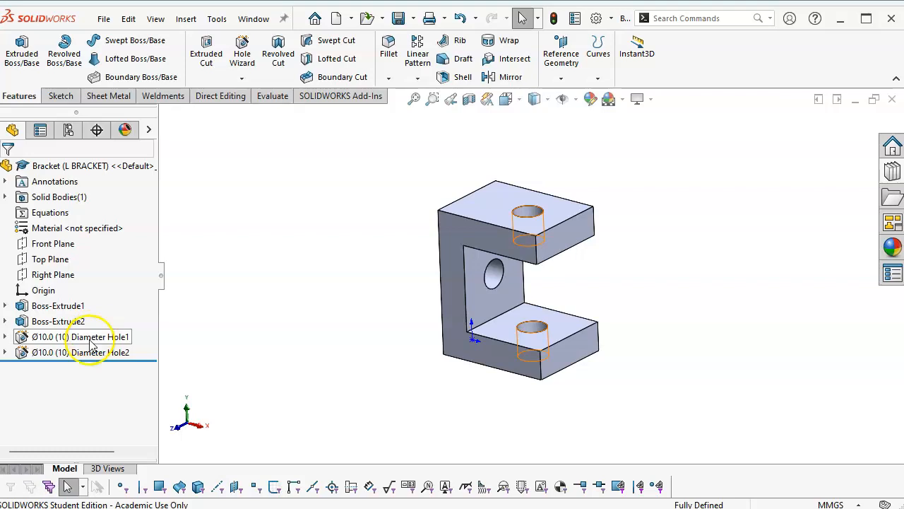
{"action": "left_click", "coordinate": [53, 321]}
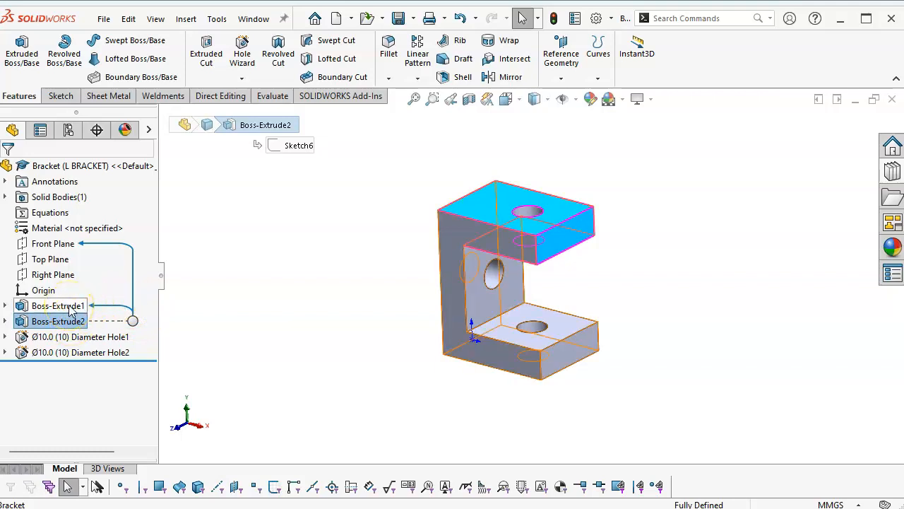
{"action": "left_click", "coordinate": [100, 339]}
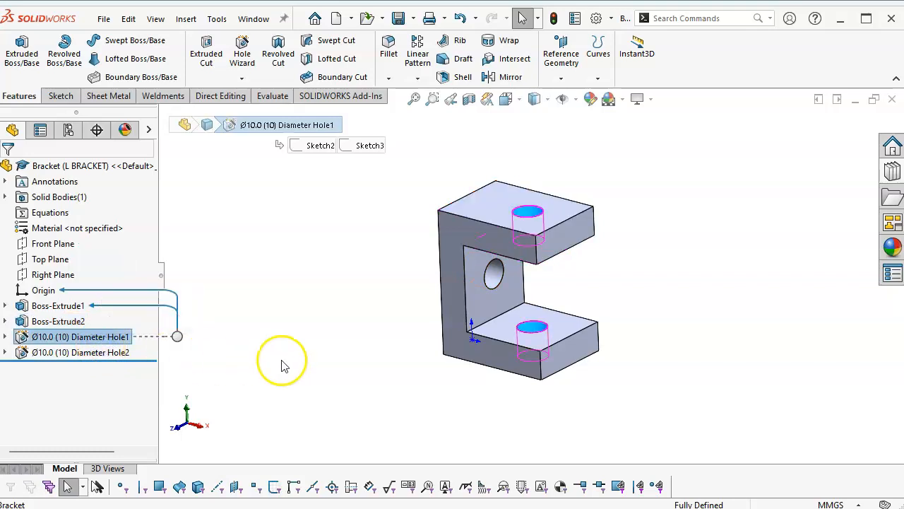
{"action": "left_click", "coordinate": [117, 355]}
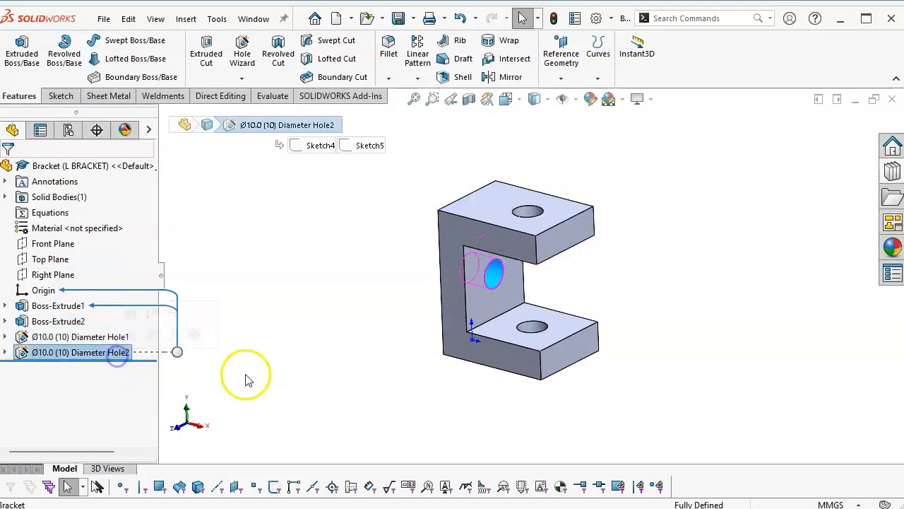
{"action": "left_click", "coordinate": [61, 322]}
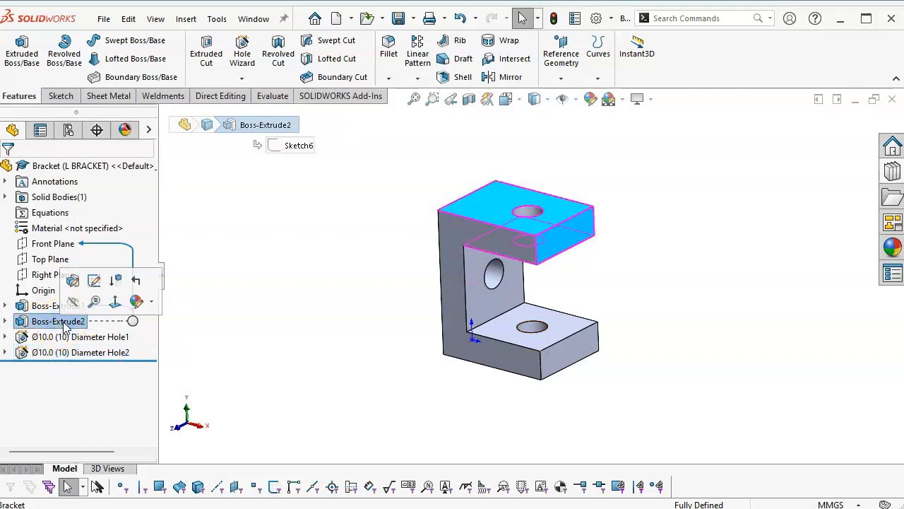
{"action": "left_click", "coordinate": [224, 331]}
{"action": "middle_click_drag", "start_coordinate": [247, 318], "coordinate": [245, 349]}
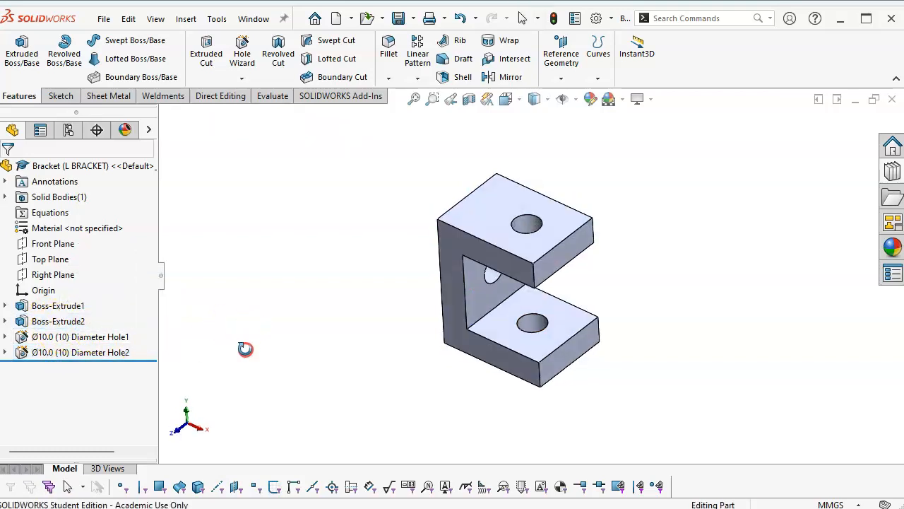
{"action": "scroll", "coordinate": [261, 335], "scroll_direction": "down", "scroll_amount": 3}
Step: Suppress the upper flange's extrusion in the L BRACKET configuration
{"action": "left_click", "coordinate": [68, 130]}
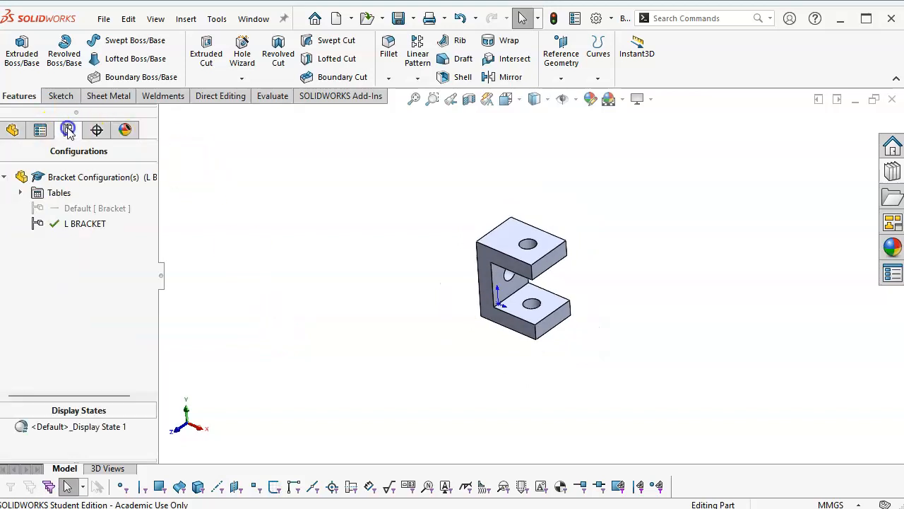
{"action": "left_click", "coordinate": [84, 208]}
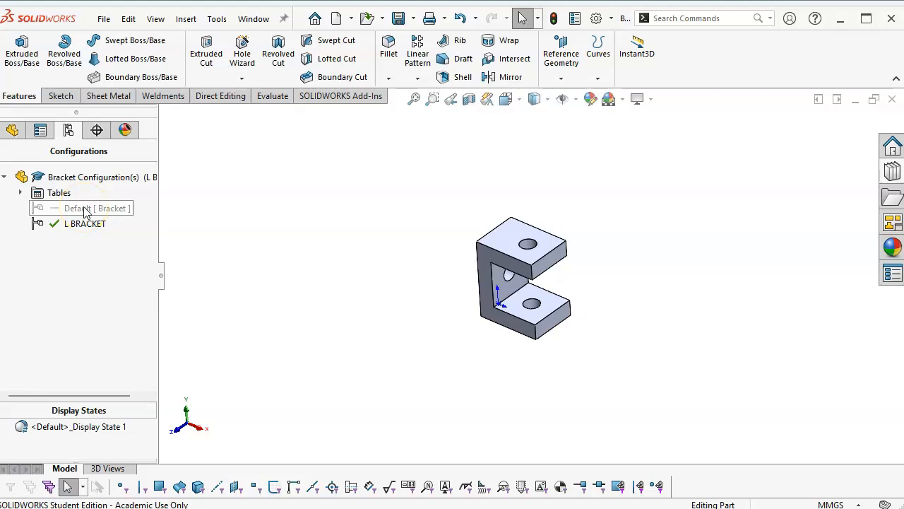
{"action": "left_click", "coordinate": [5, 133]}
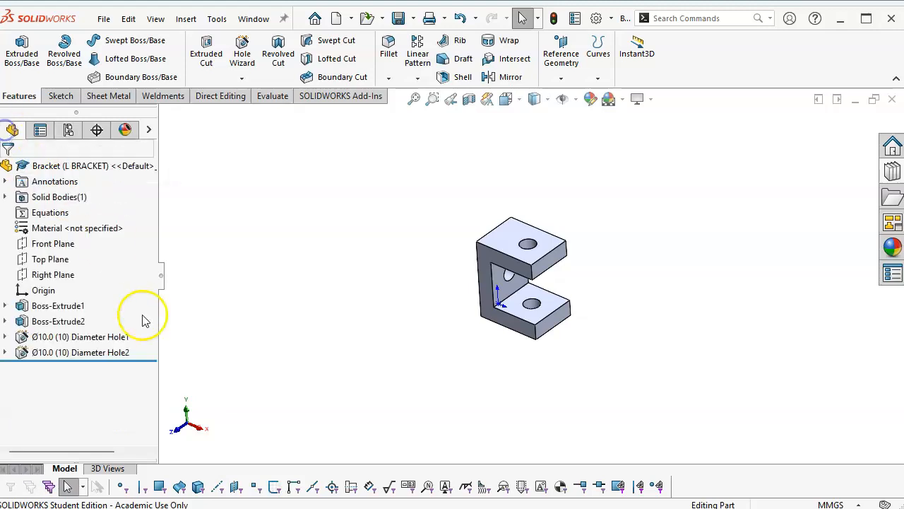
{"action": "right_click", "coordinate": [70, 322]}
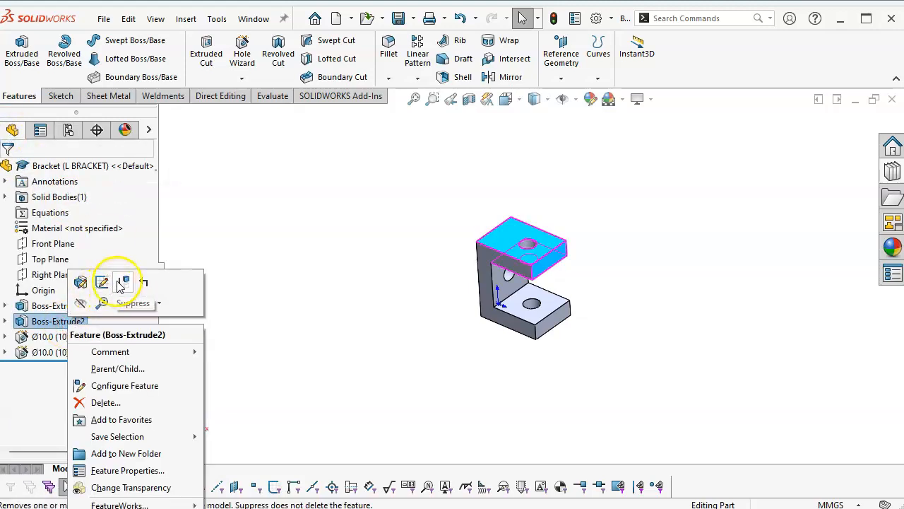
{"action": "left_click", "coordinate": [122, 282]}
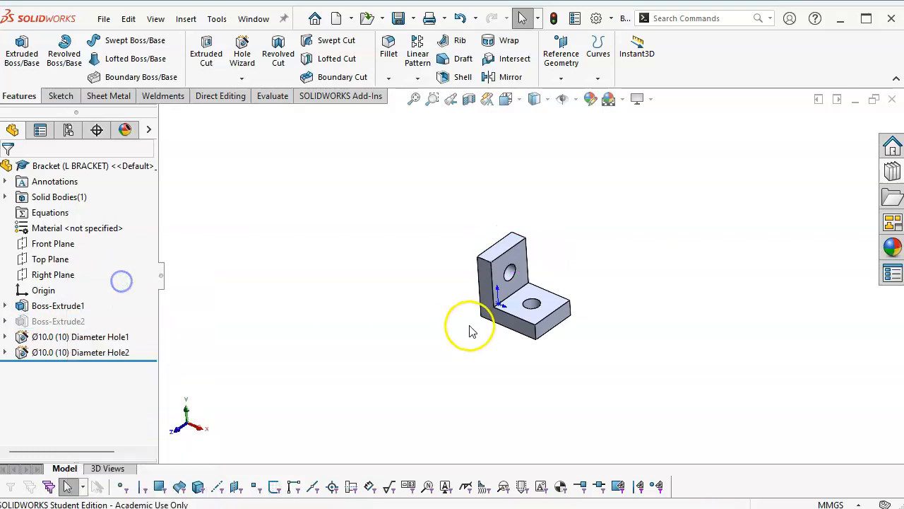
{"action": "scroll", "coordinate": [589, 283], "scroll_direction": "down", "scroll_amount": 1}
{"action": "middle_click_drag", "start_coordinate": [587, 286], "coordinate": [579, 311]}
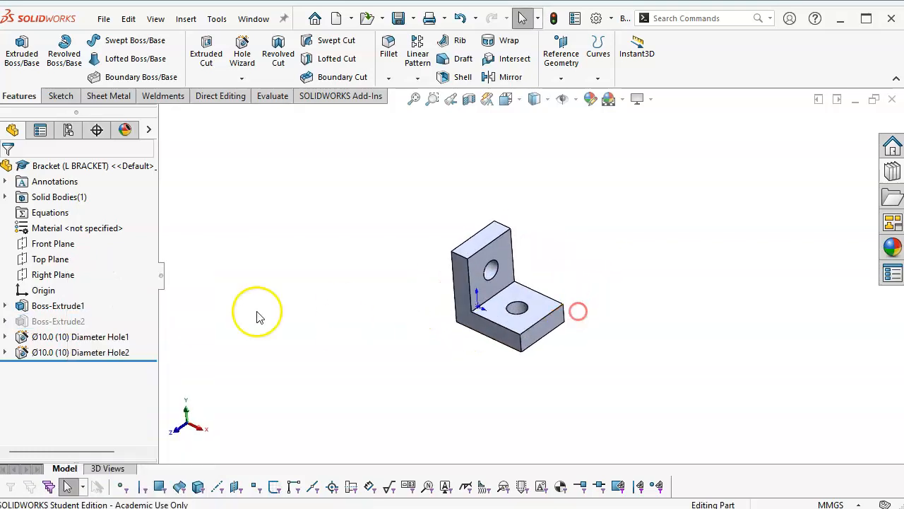
Step: Activate the Default configuration and unsuppress the upper flange's extrusion in it
{"action": "left_click", "coordinate": [67, 129]}
{"action": "double_click", "coordinate": [85, 208]}
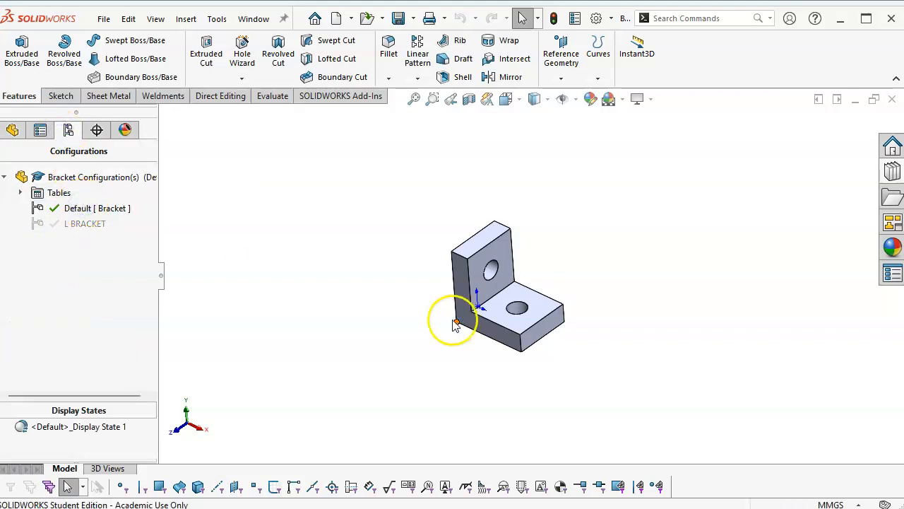
{"action": "left_click", "coordinate": [12, 130]}
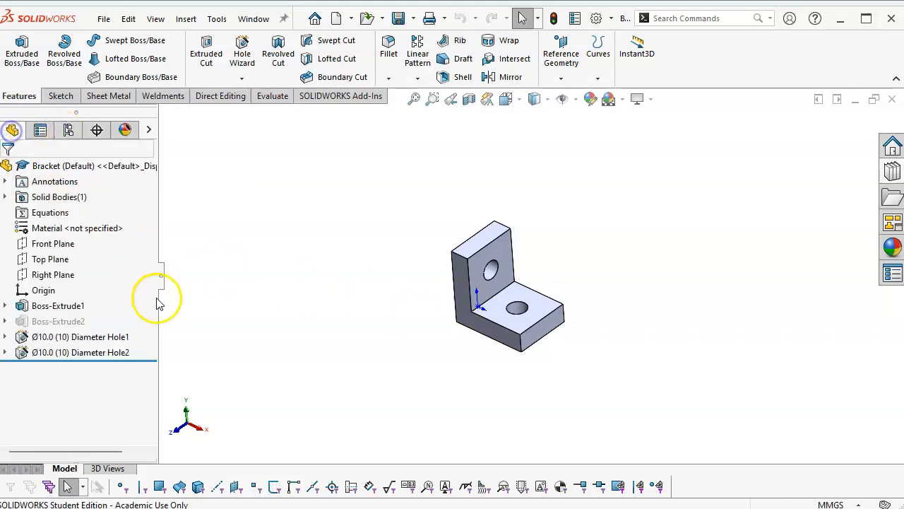
{"action": "right_click", "coordinate": [70, 321]}
{"action": "left_click", "coordinate": [124, 280]}
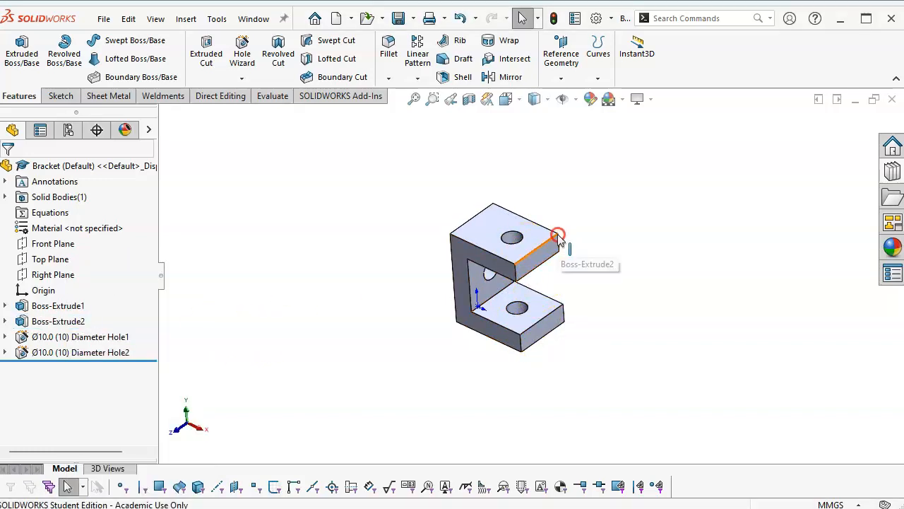
Step: Inspect the C-shaped bracket's upper flange and its aligned through hole from several angles
{"action": "scroll", "coordinate": [569, 243], "scroll_direction": "down", "scroll_amount": 3}
{"action": "left_click", "coordinate": [514, 337]}
{"action": "left_click", "coordinate": [485, 218]}
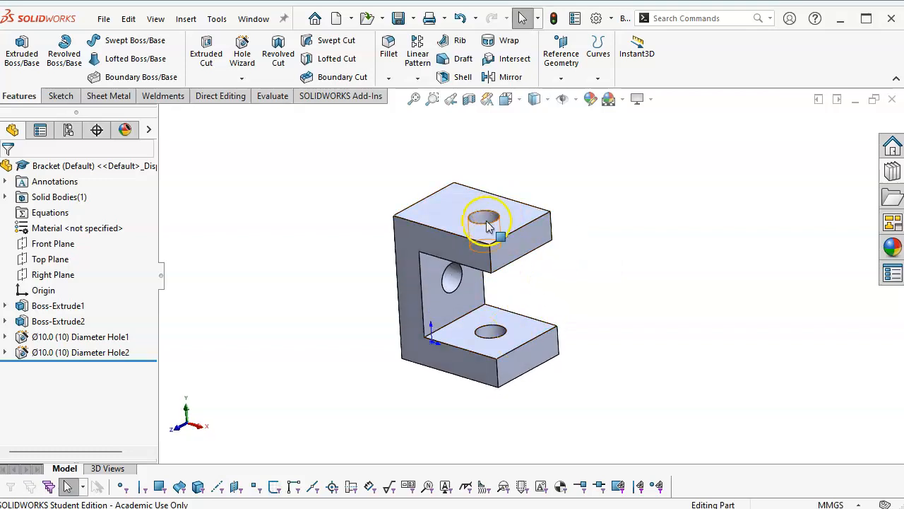
{"action": "left_click", "coordinate": [328, 256]}
{"action": "left_click", "coordinate": [347, 295]}
{"action": "left_click", "coordinate": [515, 203]}
{"action": "left_click", "coordinate": [374, 236]}
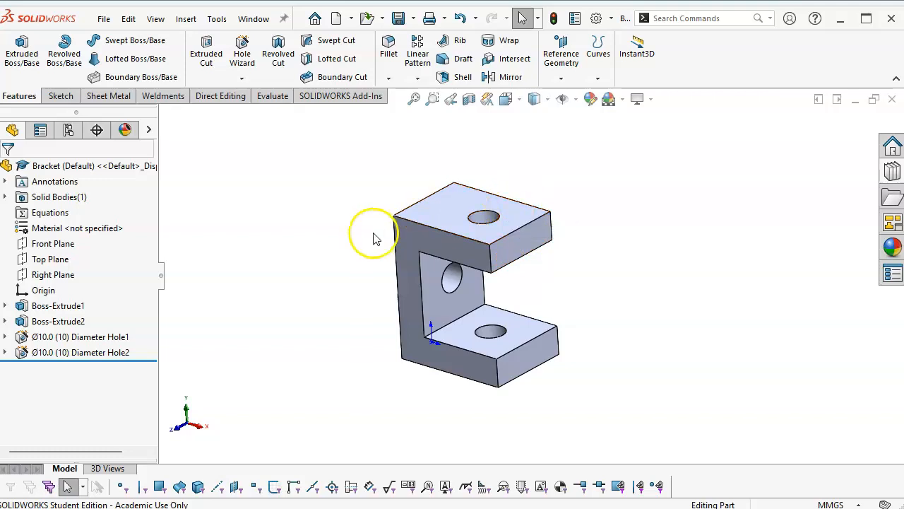
{"action": "middle_click_drag", "start_coordinate": [357, 214], "coordinate": [357, 238]}
{"action": "left_click", "coordinate": [195, 305]}
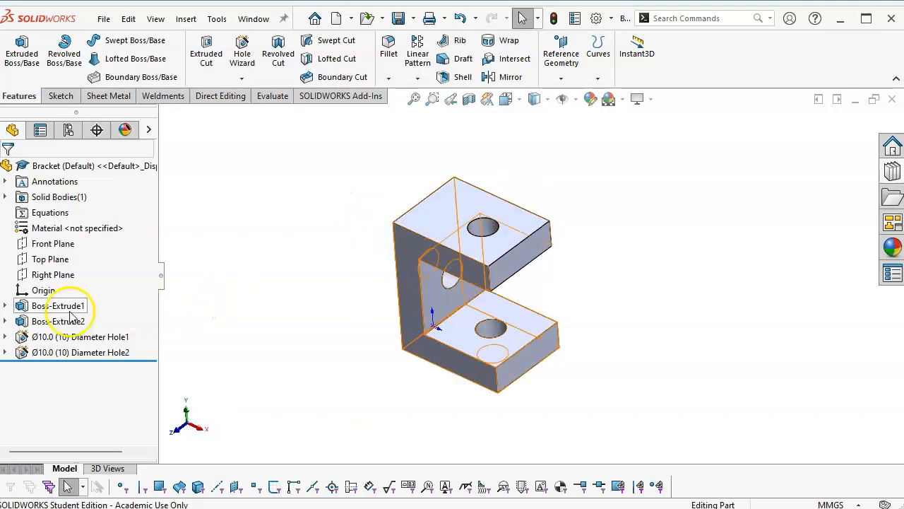
Step: Add a configuration named C BRACKET with its bill of materials part number set to Configuration Name
{"action": "left_click", "coordinate": [68, 129]}
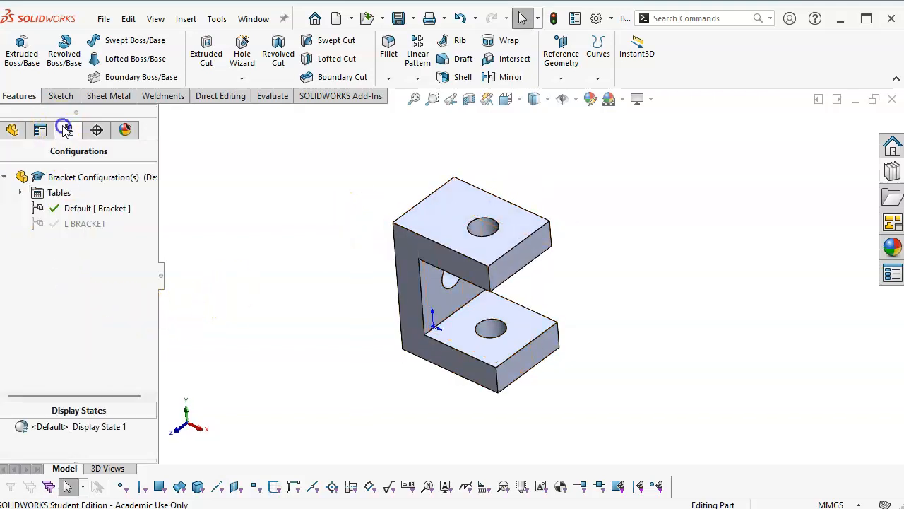
{"action": "right_click", "coordinate": [63, 178]}
{"action": "left_click", "coordinate": [129, 208]}
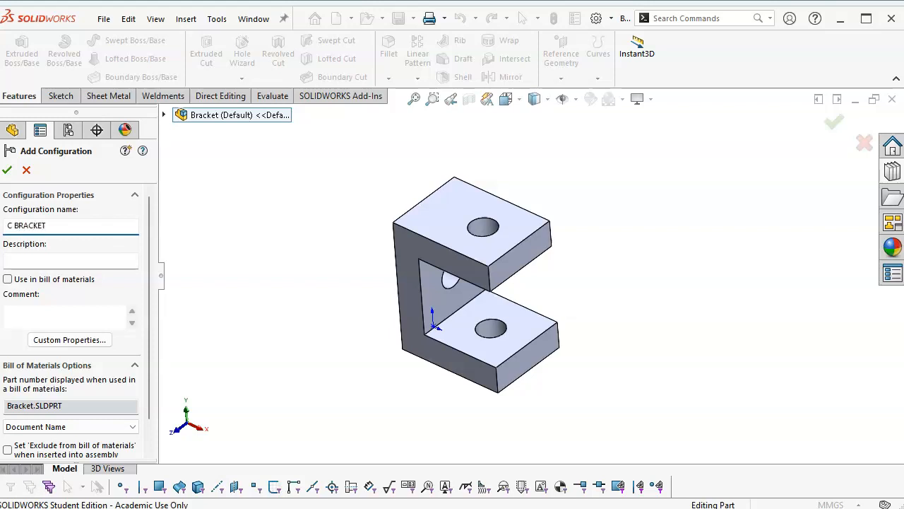
{"action": "left_click", "coordinate": [76, 426]}
{"action": "left_click", "coordinate": [42, 449]}
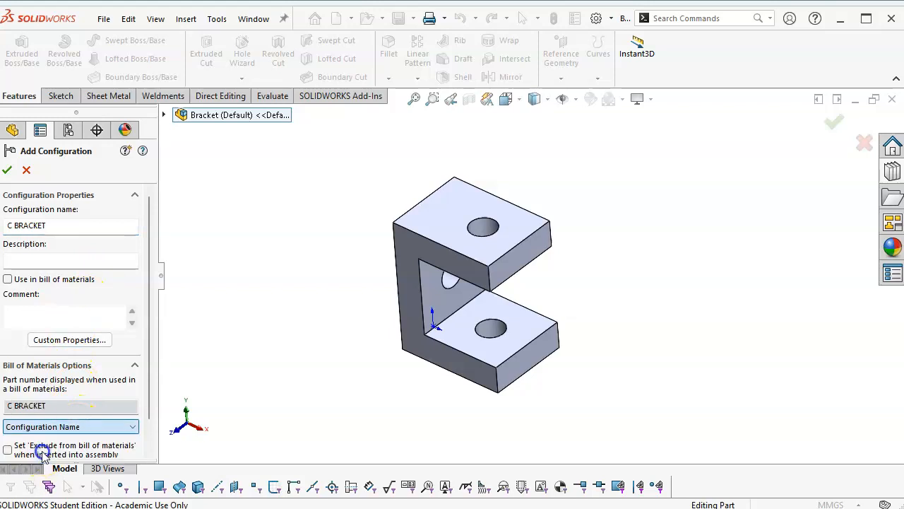
{"action": "left_click", "coordinate": [9, 169]}
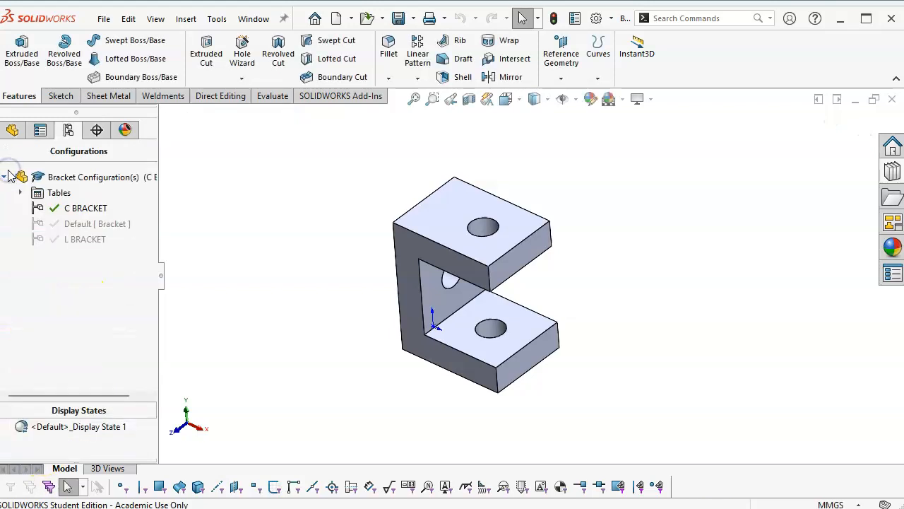
Step: Add a configuration named Z BRACKET with its bill of materials part number set to Configuration Name
{"action": "left_click", "coordinate": [14, 132]}
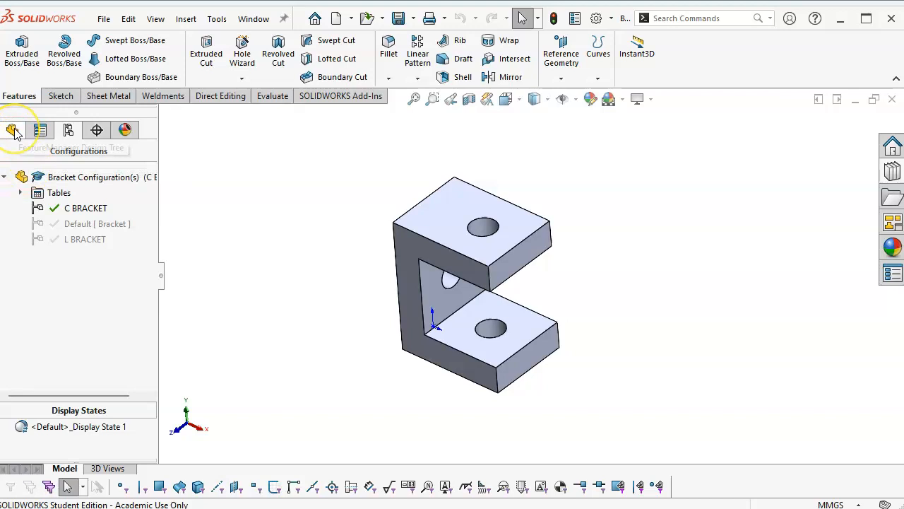
{"action": "right_click", "coordinate": [117, 176]}
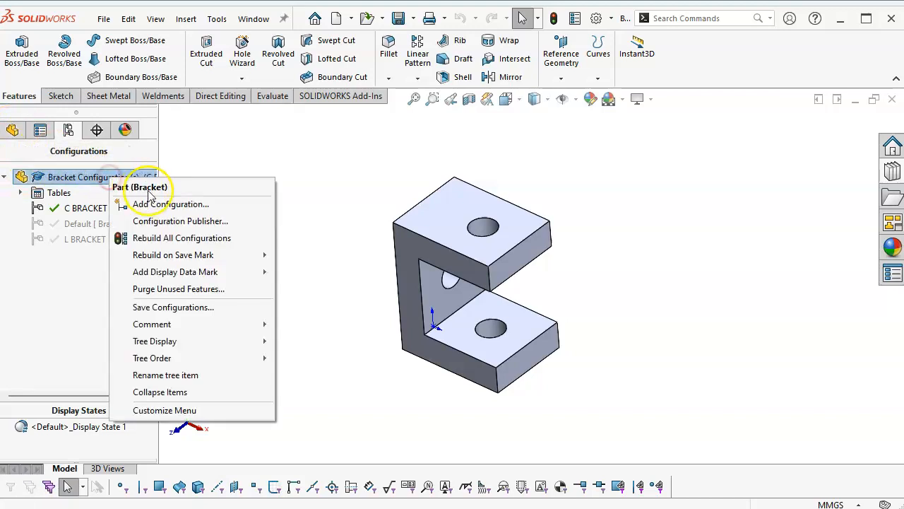
{"action": "left_click", "coordinate": [158, 204]}
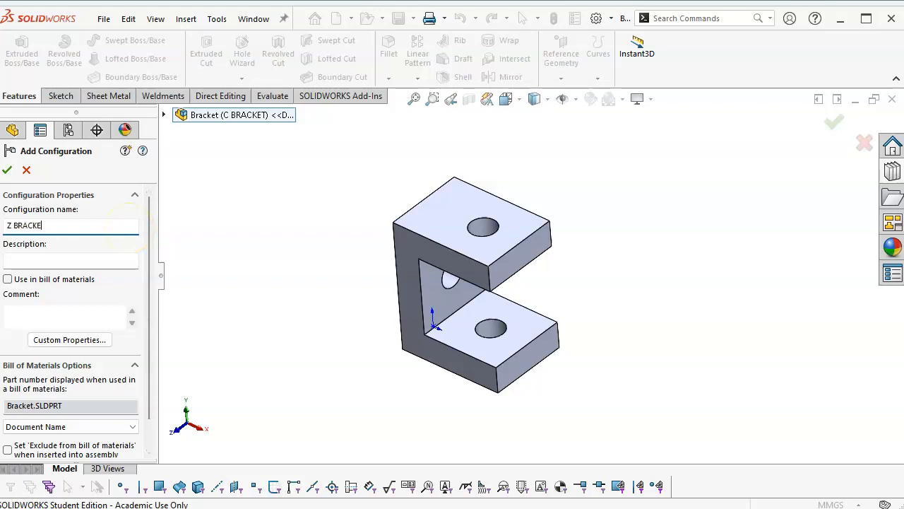
{"action": "left_click", "coordinate": [57, 427]}
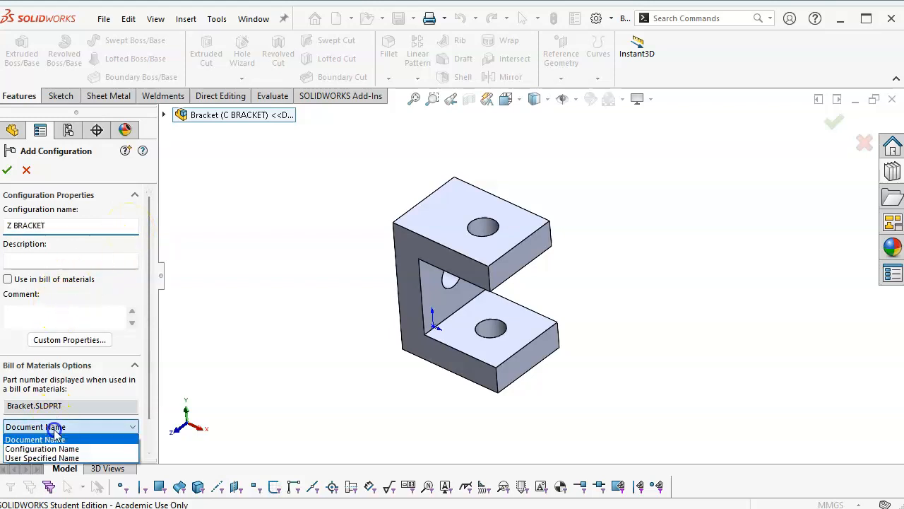
{"action": "left_click", "coordinate": [29, 447]}
{"action": "left_click", "coordinate": [7, 170]}
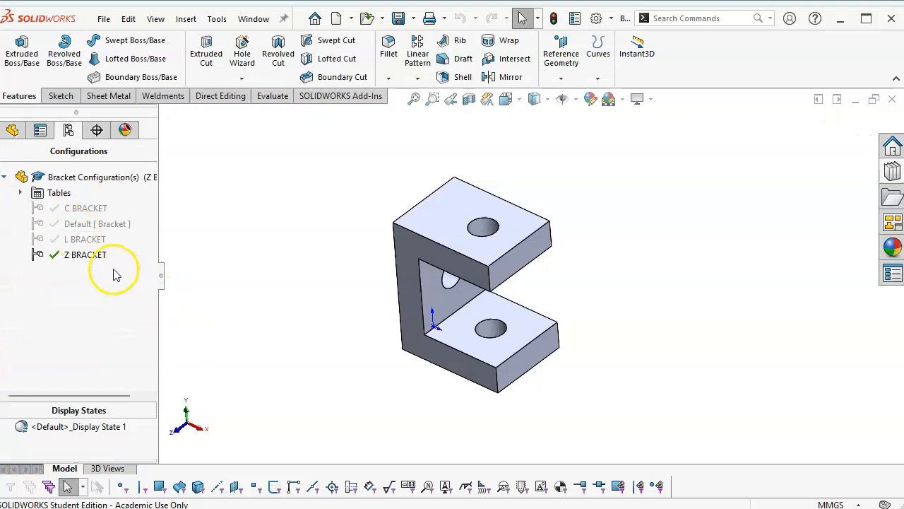
Step: Activate the Default configuration and suppress the upper flange's extrusion in it
{"action": "left_click", "coordinate": [94, 223]}
{"action": "left_click", "coordinate": [190, 235]}
{"action": "left_click", "coordinate": [13, 129]}
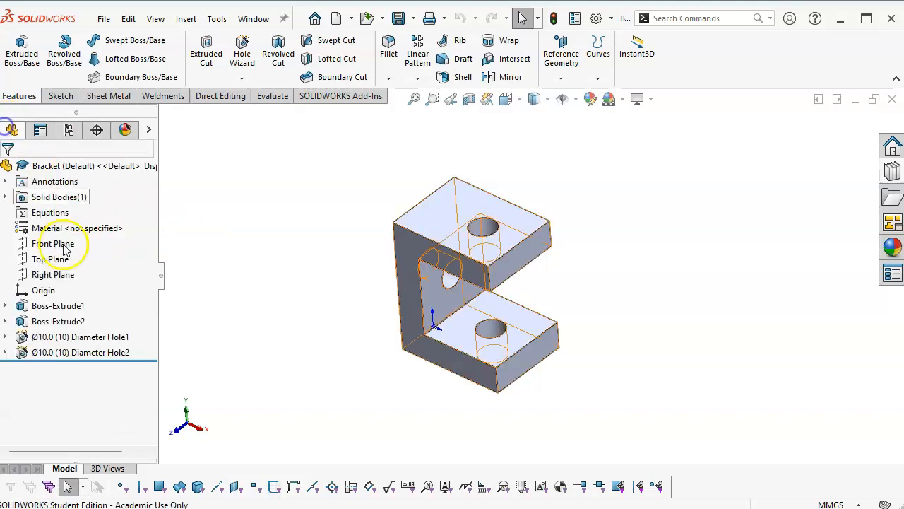
{"action": "right_click", "coordinate": [77, 321]}
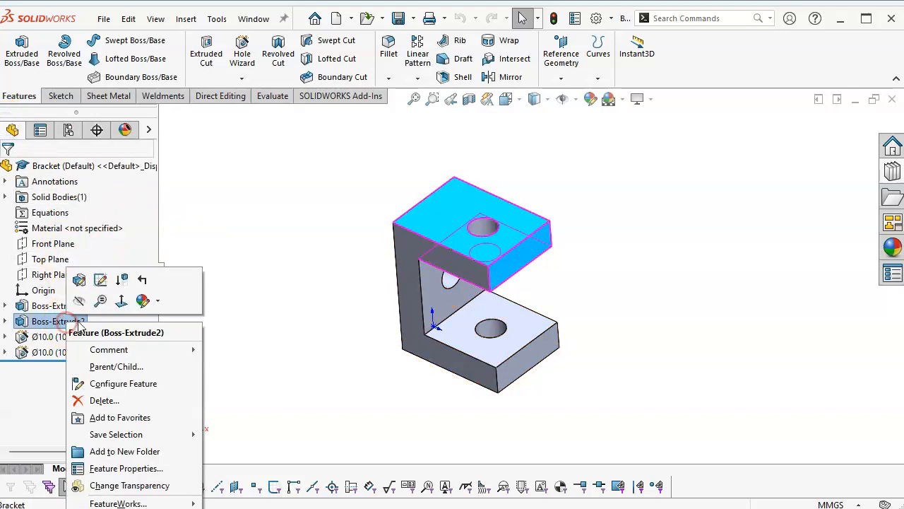
{"action": "left_click", "coordinate": [121, 279]}
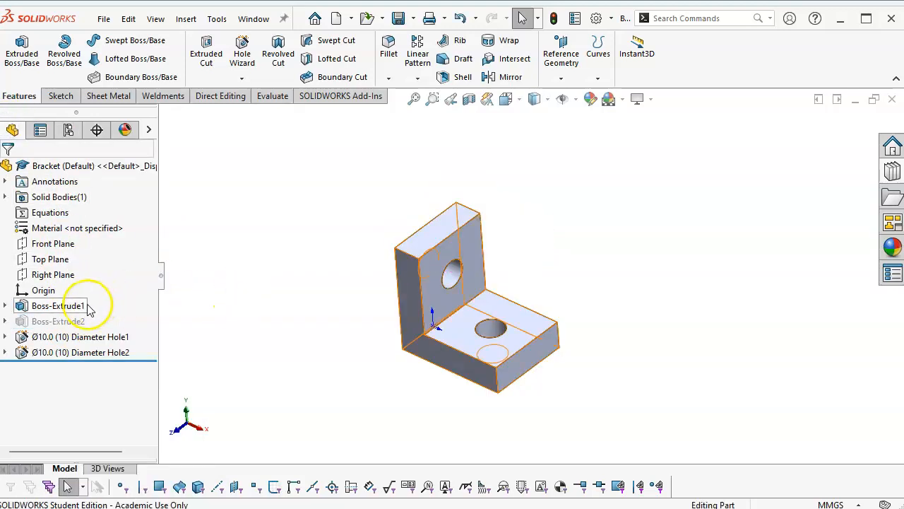
Step: Activate the L BRACKET, C BRACKET and Z BRACKET configurations in turn to check their shapes, ending on Z BRACKET
{"action": "left_click", "coordinate": [68, 130]}
{"action": "double_click", "coordinate": [74, 238]}
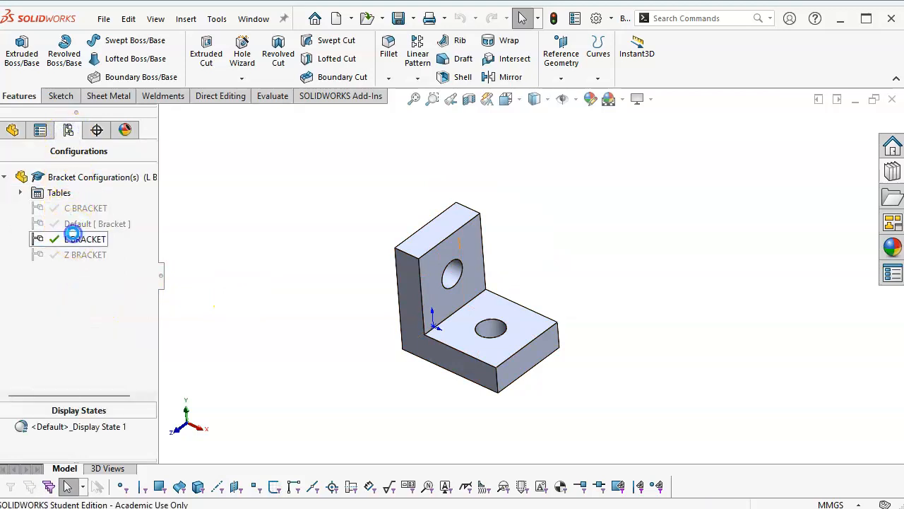
{"action": "left_click", "coordinate": [63, 209]}
{"action": "double_click", "coordinate": [67, 208]}
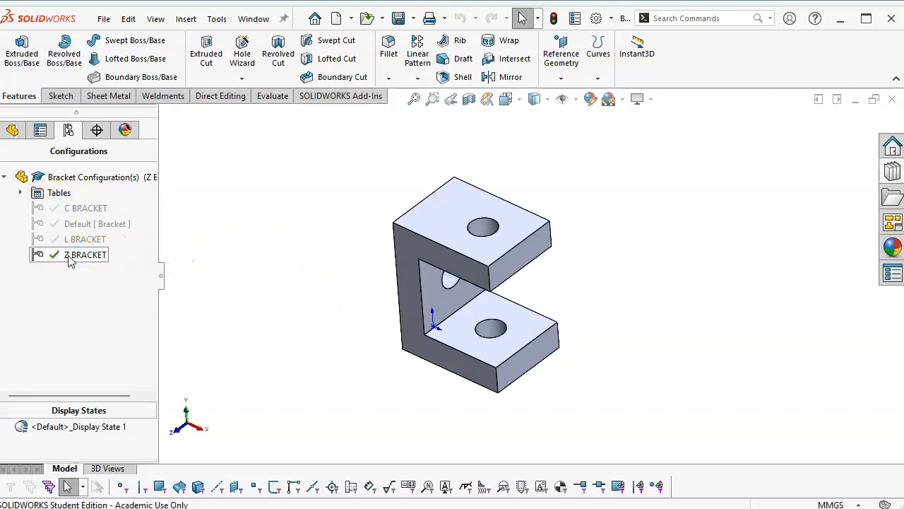
Step: Suppress the upper flange's extrusion in the Z BRACKET configuration
{"action": "left_click", "coordinate": [13, 130]}
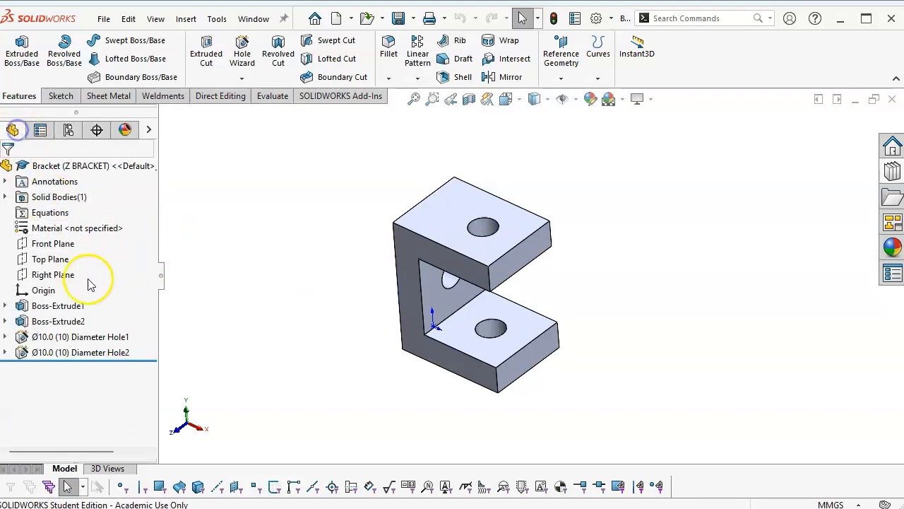
{"action": "right_click", "coordinate": [78, 321]}
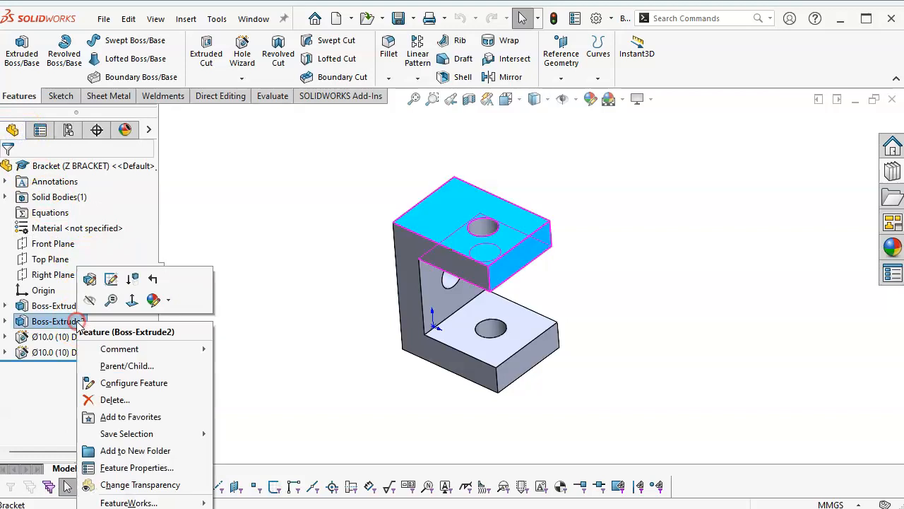
{"action": "left_click", "coordinate": [130, 279]}
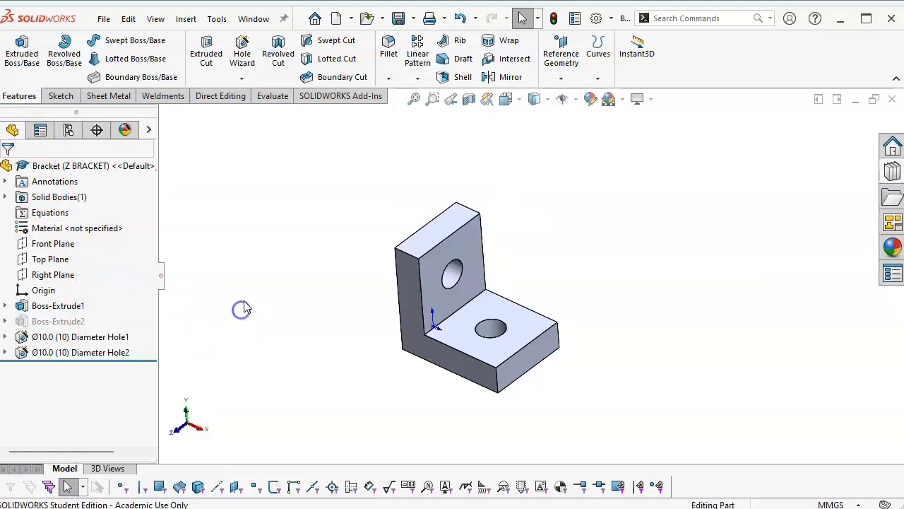
Step: Sketch a rectangle about 11 mm high on the Front Plane, extending from the vertical leg's upper inner corner away from the lower flange
{"action": "left_click", "coordinate": [53, 244]}
{"action": "left_click", "coordinate": [65, 227]}
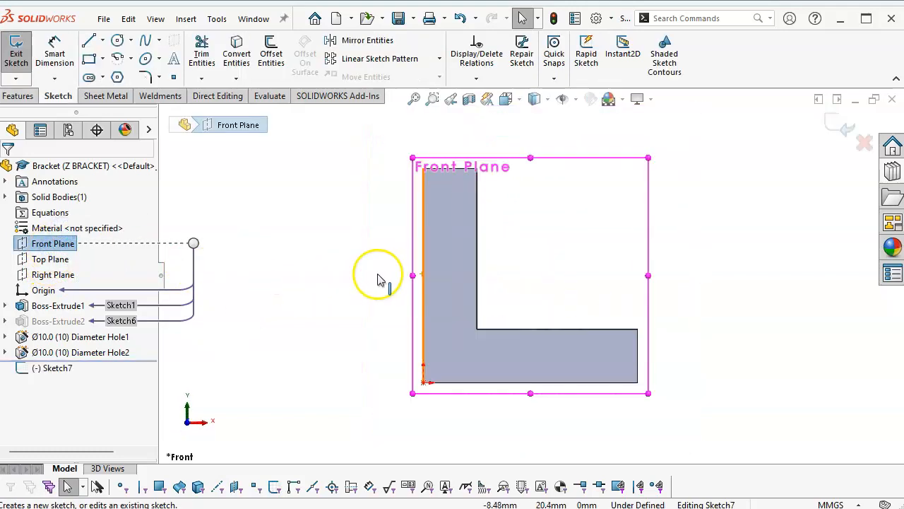
{"action": "left_click", "coordinate": [381, 274]}
{"action": "left_click", "coordinate": [89, 58]}
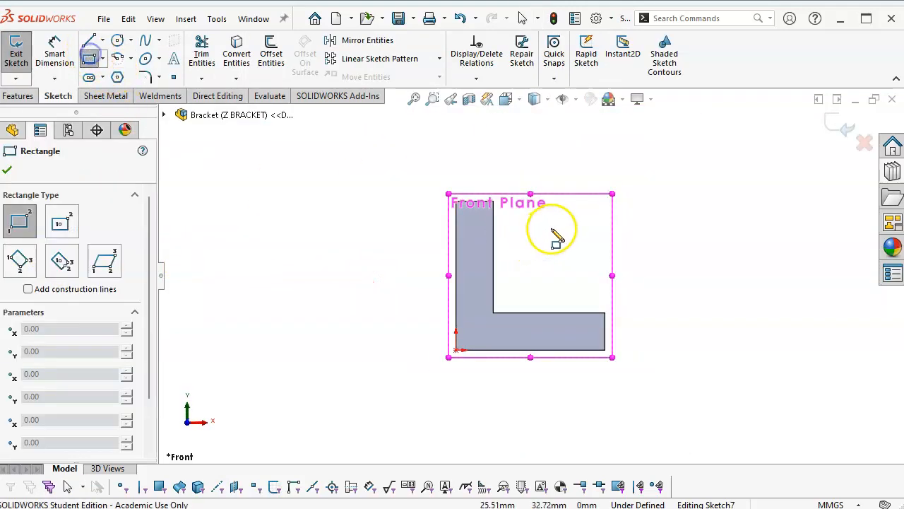
{"action": "left_click", "coordinate": [493, 201]}
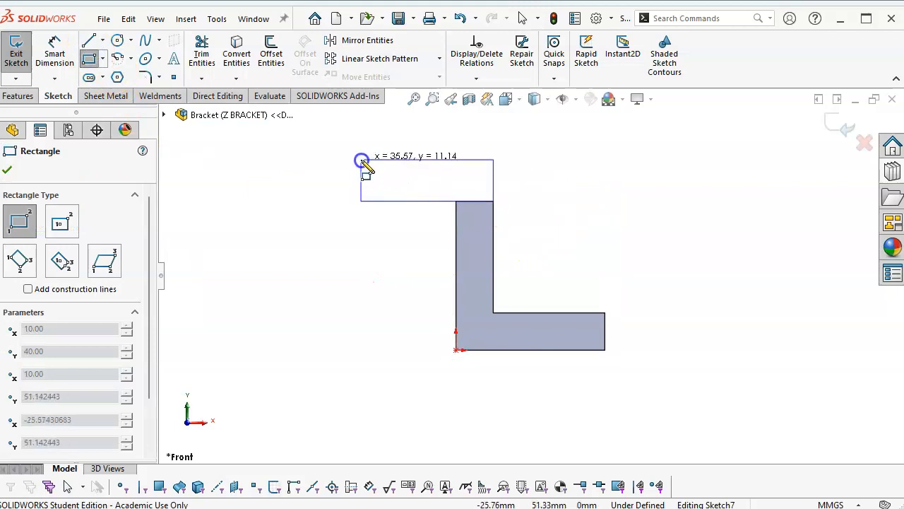
{"action": "left_click", "coordinate": [344, 159]}
Step: Make the rectangle's short side equal to the lower flange's thickness edge
{"action": "right_click", "coordinate": [594, 182]}
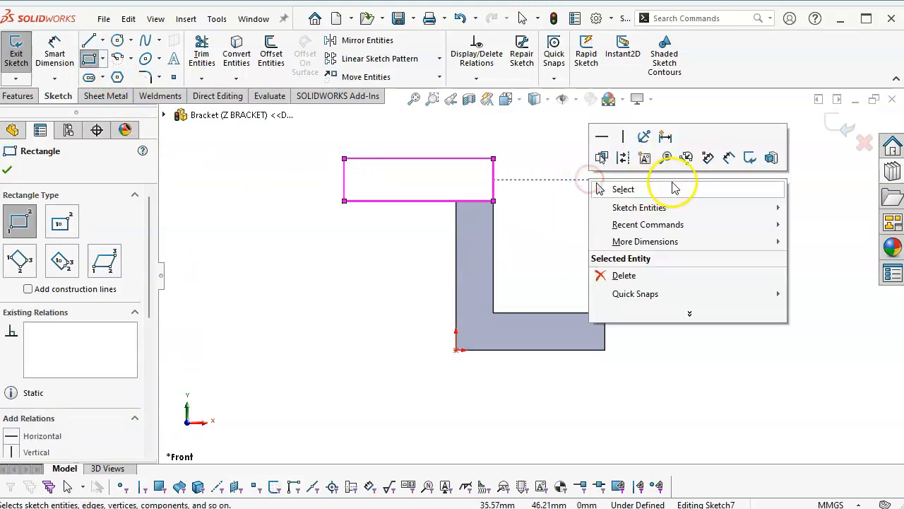
{"action": "left_click", "coordinate": [730, 159]}
{"action": "middle_click_drag", "start_coordinate": [554, 219], "coordinate": [533, 305]}
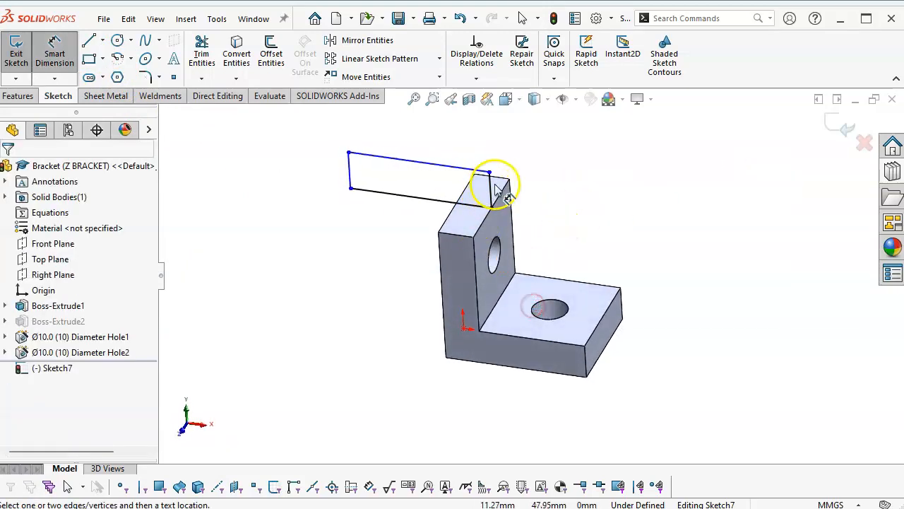
{"action": "middle_click_drag", "start_coordinate": [587, 231], "coordinate": [582, 248]}
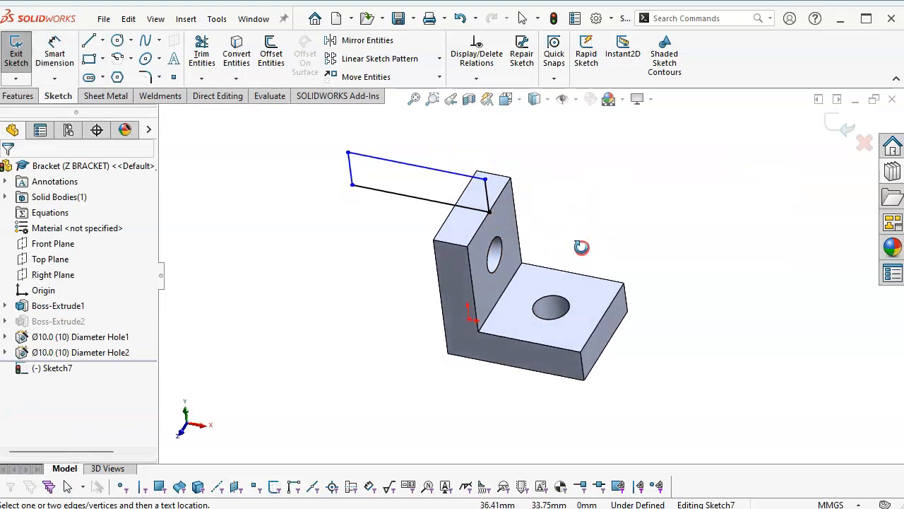
{"action": "key", "text": "Escape"}
{"action": "left_click", "coordinate": [487, 195]}
{"action": "left_click", "coordinate": [585, 374]}
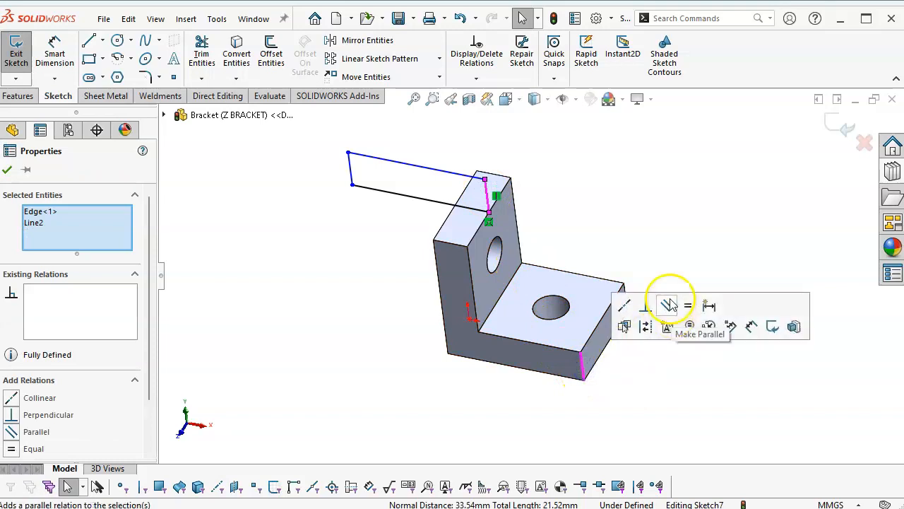
{"action": "left_click", "coordinate": [688, 305]}
{"action": "left_click", "coordinate": [595, 213]}
Step: Make the rectangle's upper long side equal to the bracket's long bottom edge
{"action": "left_click", "coordinate": [404, 211]}
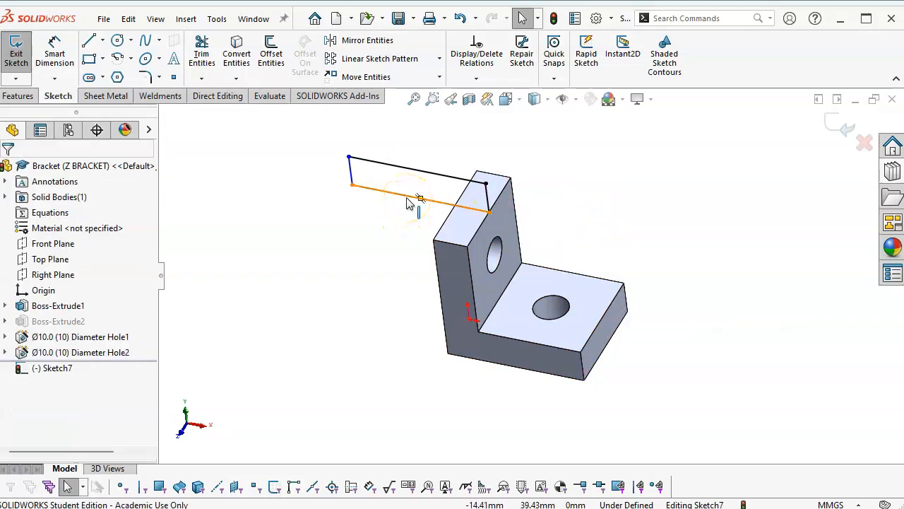
{"action": "left_click", "coordinate": [414, 169]}
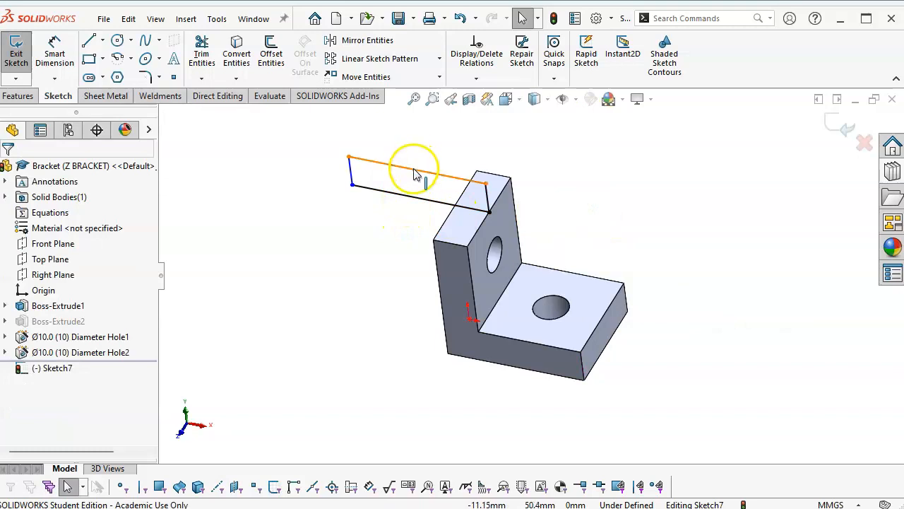
{"action": "left_click", "coordinate": [492, 367], "text": "ctrl"}
{"action": "left_click", "coordinate": [596, 300]}
{"action": "left_click", "coordinate": [591, 239]}
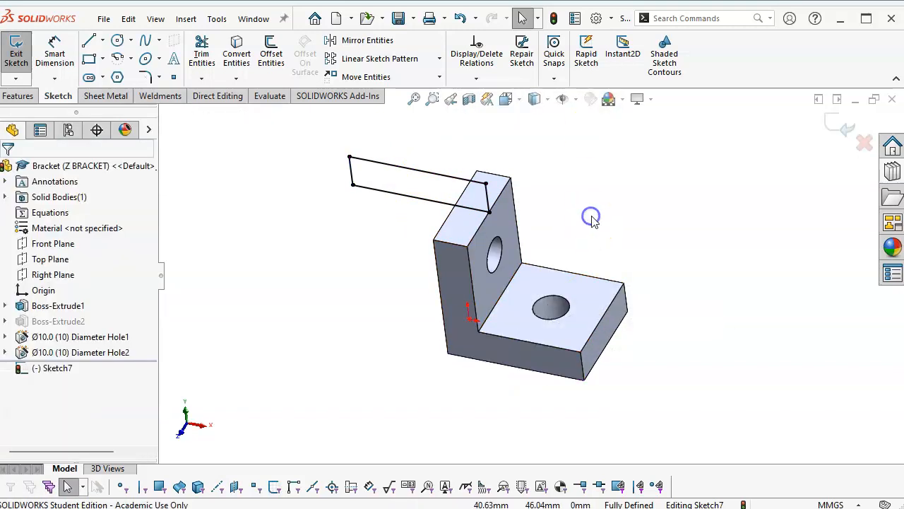
Step: Start a boss extrusion of the rectangle with Direction 1 set to Up To Surface, ending at the bracket's rear side face
{"action": "left_click", "coordinate": [22, 92]}
{"action": "left_click", "coordinate": [22, 53]}
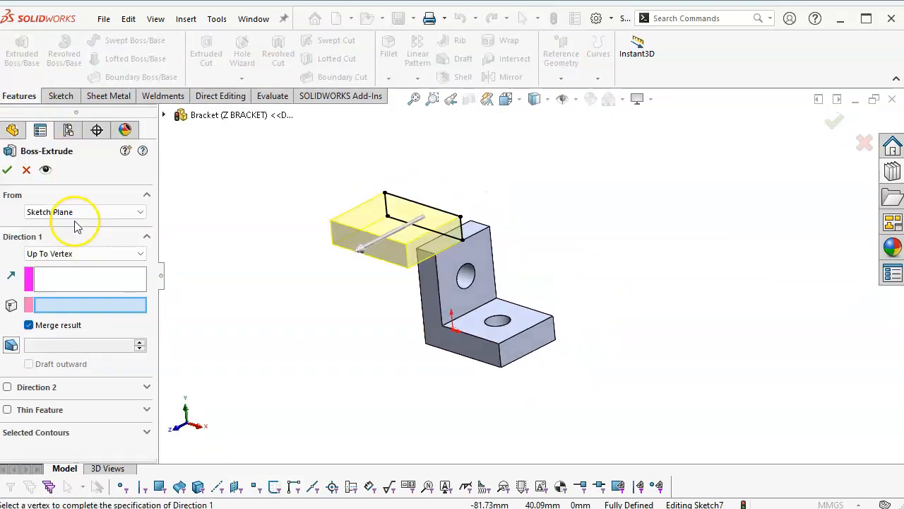
{"action": "left_click", "coordinate": [74, 255]}
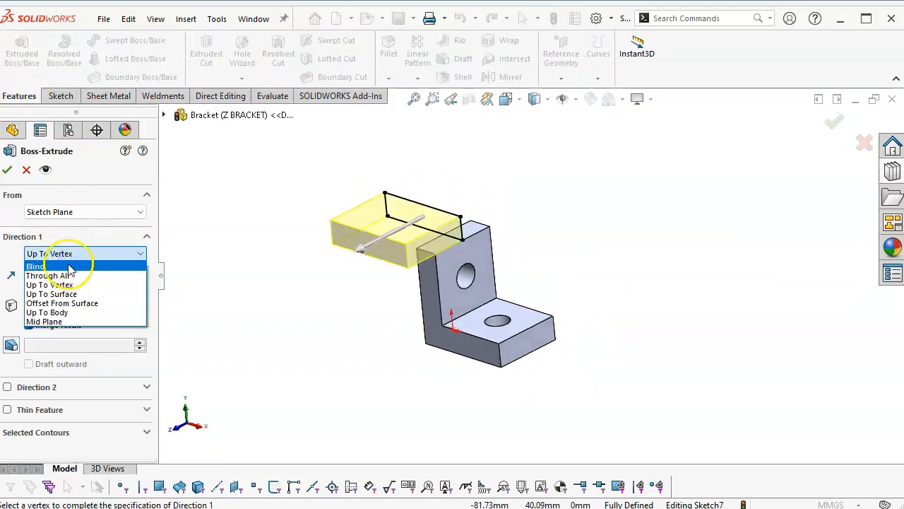
{"action": "left_click", "coordinate": [64, 294]}
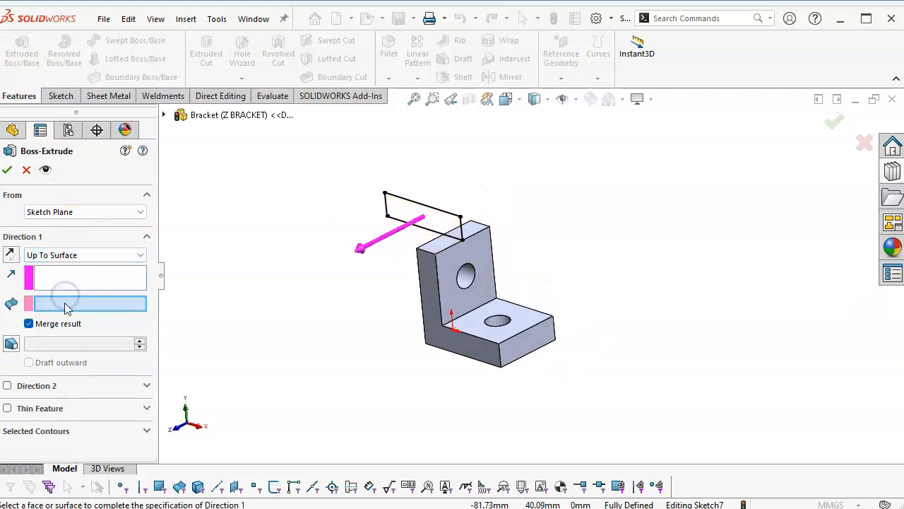
{"action": "left_click", "coordinate": [427, 290]}
{"action": "middle_click_drag", "start_coordinate": [547, 262], "coordinate": [485, 335]}
{"action": "left_click", "coordinate": [514, 291]}
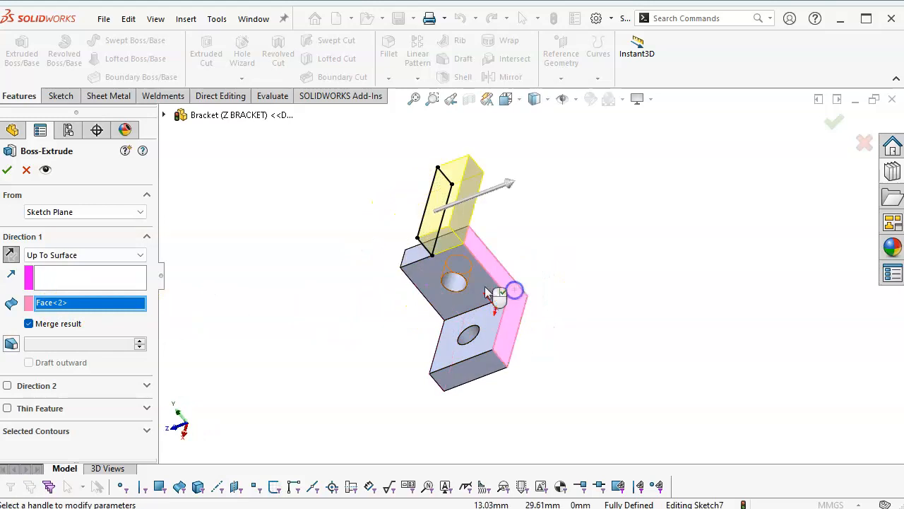
Step: Add Direction 2 as Up To Surface, ending at the bracket's front side face, and complete the extrusion
{"action": "left_click", "coordinate": [37, 386]}
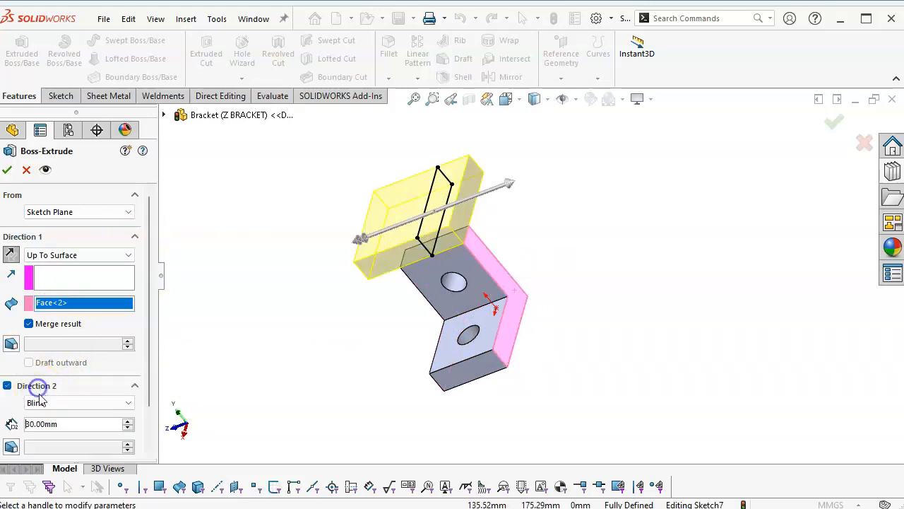
{"action": "left_click", "coordinate": [42, 403]}
{"action": "left_click", "coordinate": [49, 442]}
{"action": "middle_click_drag", "start_coordinate": [208, 341], "coordinate": [289, 248]}
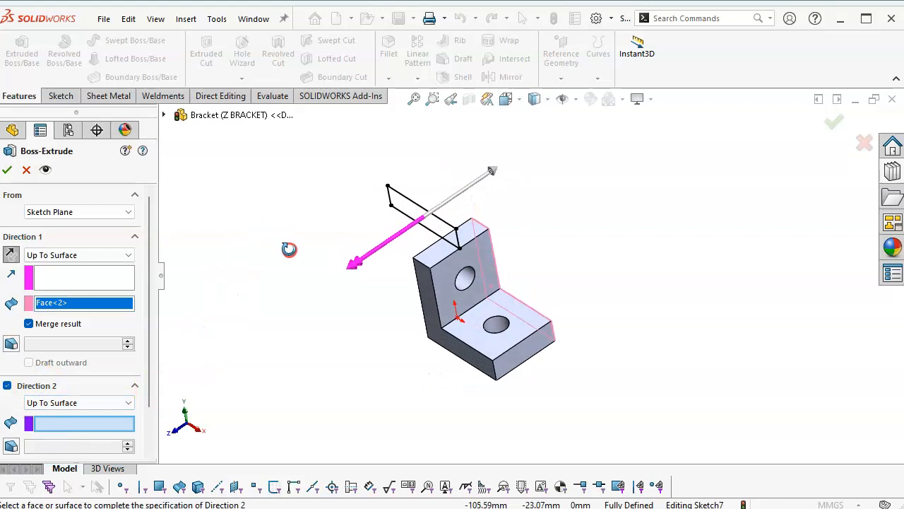
{"action": "left_click", "coordinate": [429, 294]}
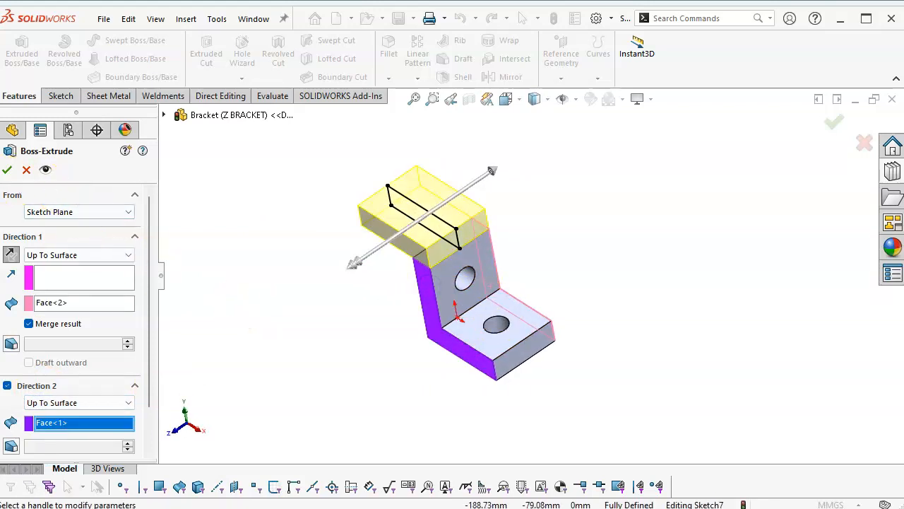
{"action": "left_click", "coordinate": [6, 170]}
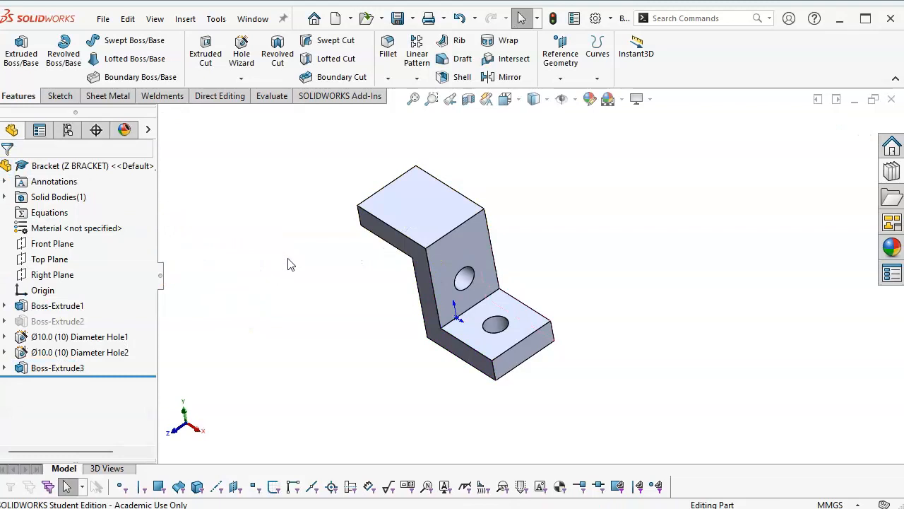
Step: Examine the new upper flange and the bracket's faces in isometric and from several sides
{"action": "key", "text": "ctrl+7"}
{"action": "left_click", "coordinate": [258, 291]}
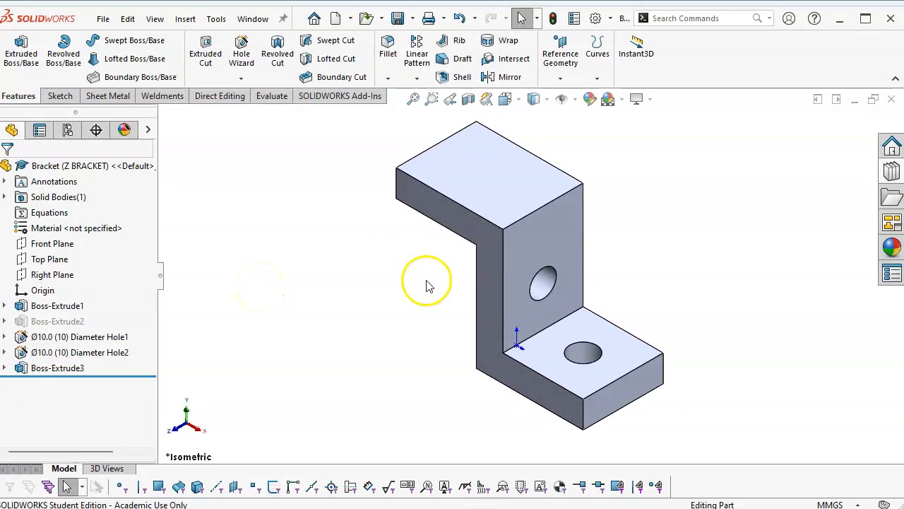
{"action": "left_click", "coordinate": [530, 231]}
{"action": "middle_click_drag", "start_coordinate": [656, 238], "coordinate": [741, 241]}
{"action": "left_click", "coordinate": [491, 170], "text": "ctrl"}
{"action": "middle_click_drag", "start_coordinate": [641, 302], "coordinate": [704, 210]}
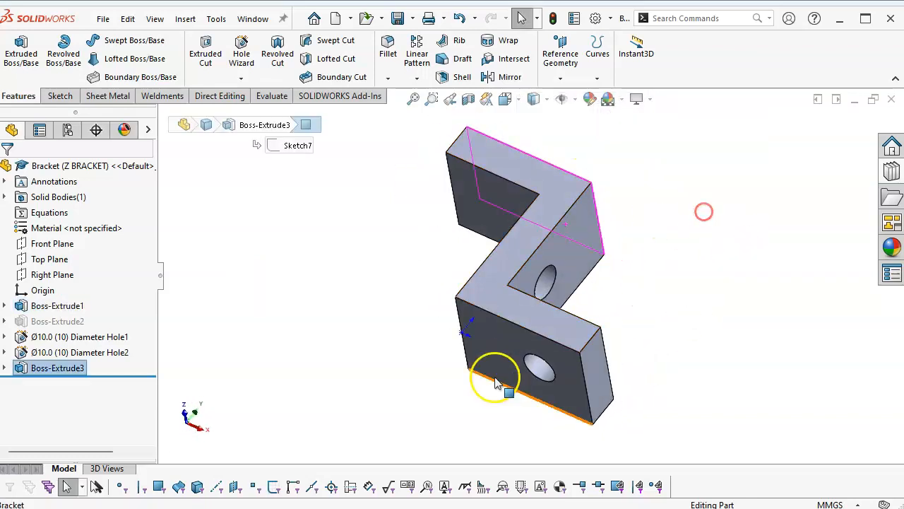
{"action": "left_click", "coordinate": [486, 346], "text": "ctrl"}
{"action": "left_click", "coordinate": [791, 406]}
{"action": "middle_click_drag", "start_coordinate": [739, 361], "coordinate": [471, 334]}
Step: Place a Ø10.0 Through All hole on the new upper flange's top face with the Hole Wizard
{"action": "left_click", "coordinate": [435, 282]}
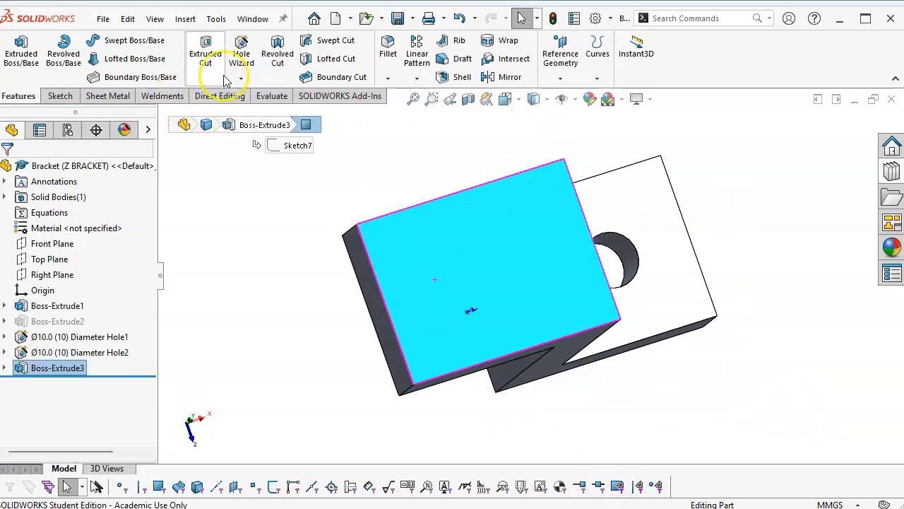
{"action": "left_click", "coordinate": [241, 53]}
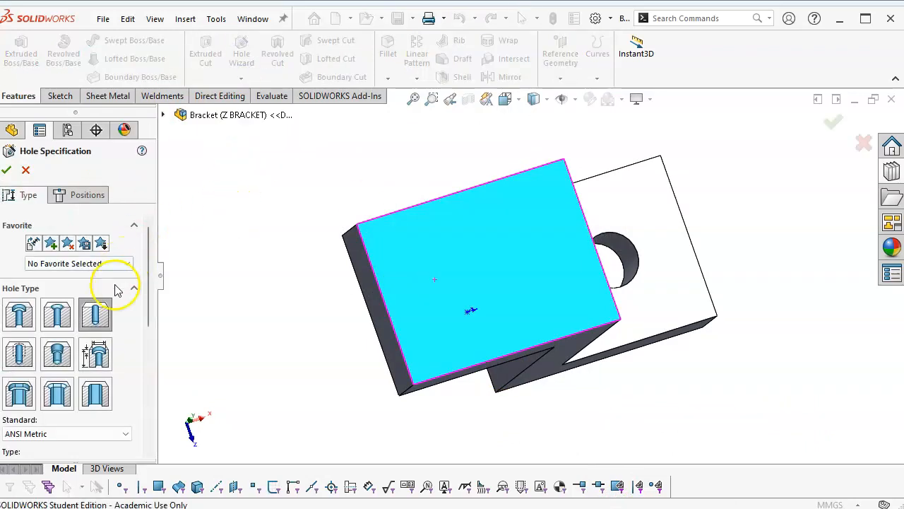
{"action": "left_click_drag", "start_coordinate": [147, 285], "coordinate": [145, 417]}
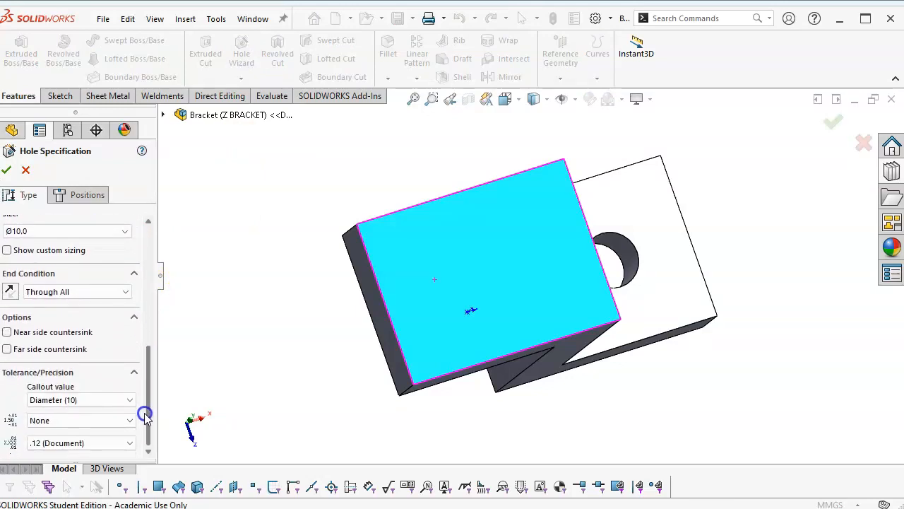
{"action": "left_click", "coordinate": [67, 195]}
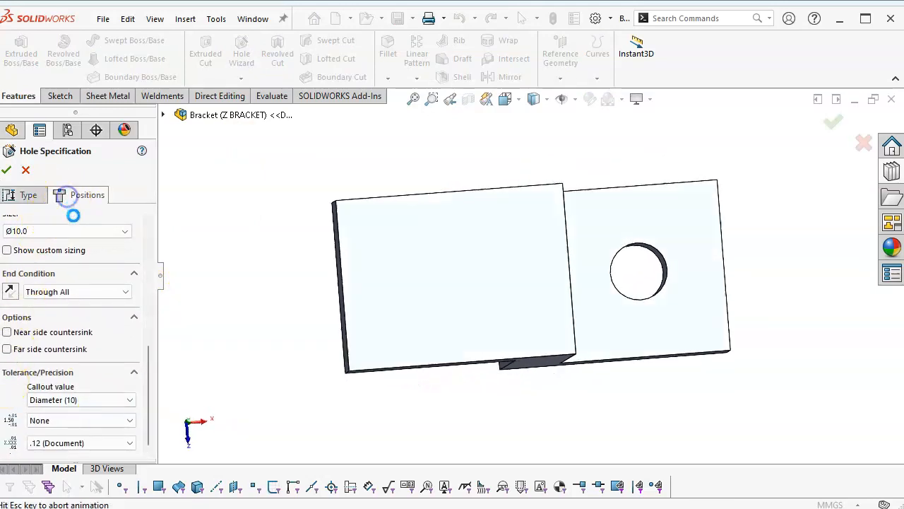
{"action": "left_click", "coordinate": [405, 275]}
Step: Dimension the hole centre 15 mm from the upper flange's outer end edge
{"action": "right_click", "coordinate": [477, 137]}
{"action": "left_click", "coordinate": [578, 122]}
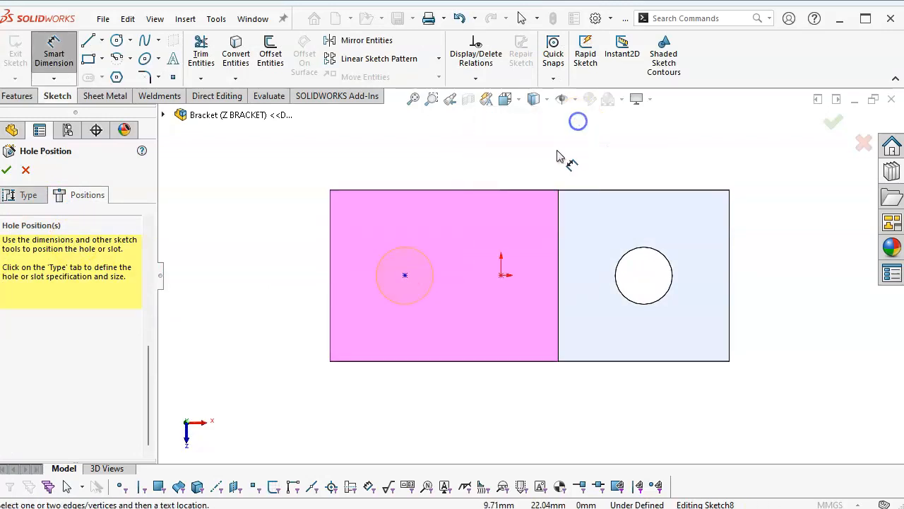
{"action": "left_click", "coordinate": [404, 276]}
{"action": "left_click", "coordinate": [331, 279]}
{"action": "left_click", "coordinate": [354, 398]}
{"action": "type", "text": "15"}
{"action": "key", "text": "Return"}
{"action": "right_click", "coordinate": [257, 247]}
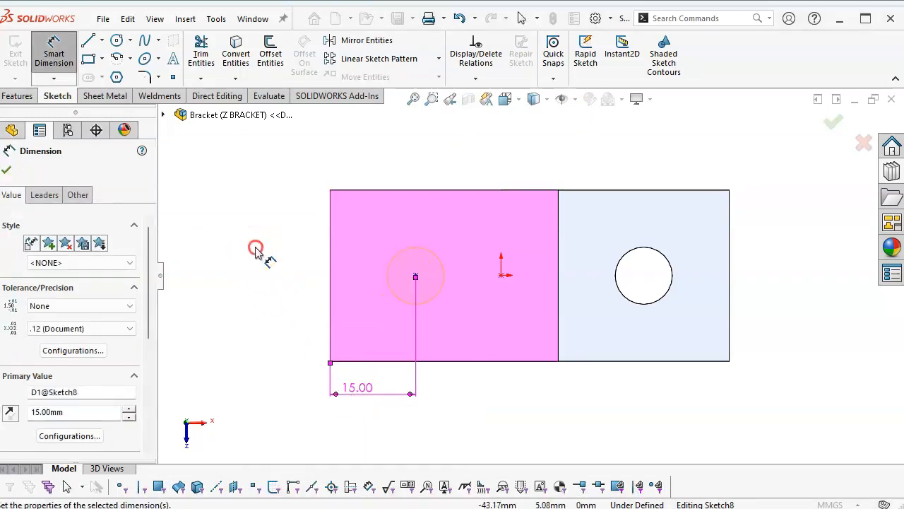
{"action": "left_click", "coordinate": [296, 287]}
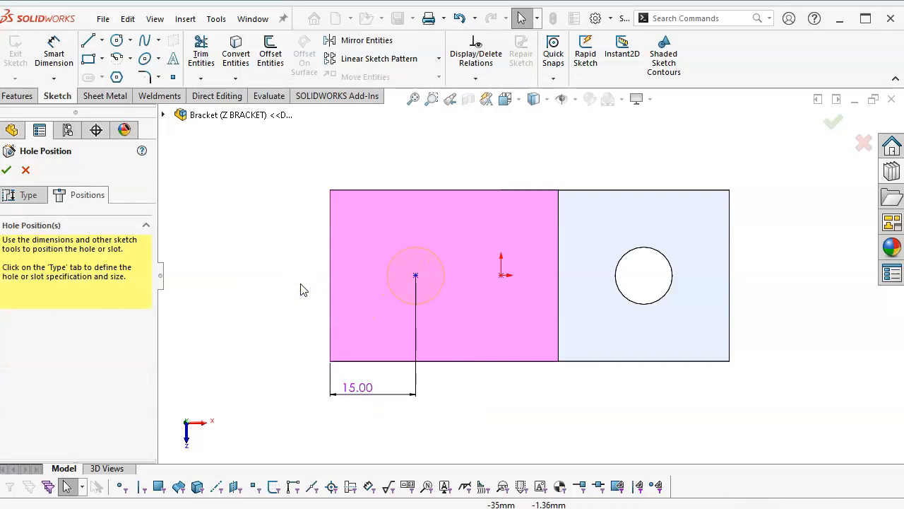
Step: Align the hole centre horizontally with the origin, complete the hole and return to the isometric view
{"action": "left_click", "coordinate": [416, 276]}
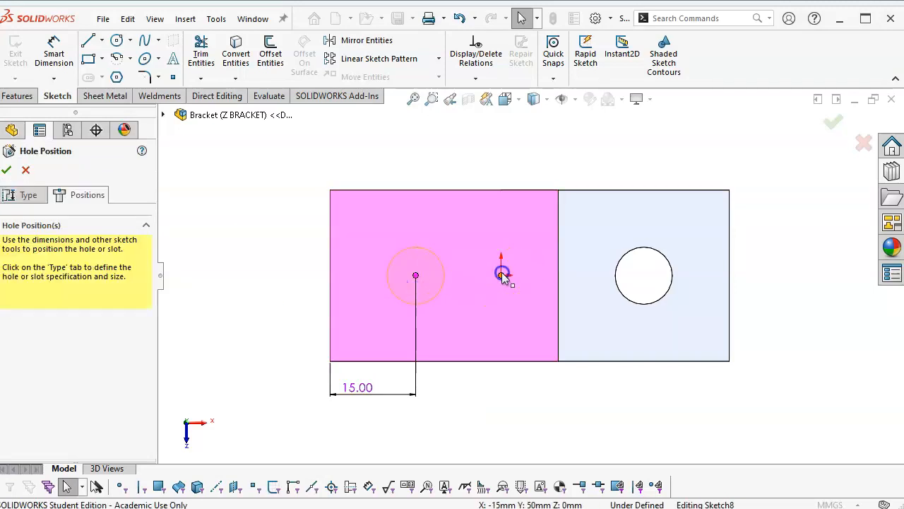
{"action": "left_click", "coordinate": [502, 275], "text": "ctrl"}
{"action": "left_click", "coordinate": [543, 209]}
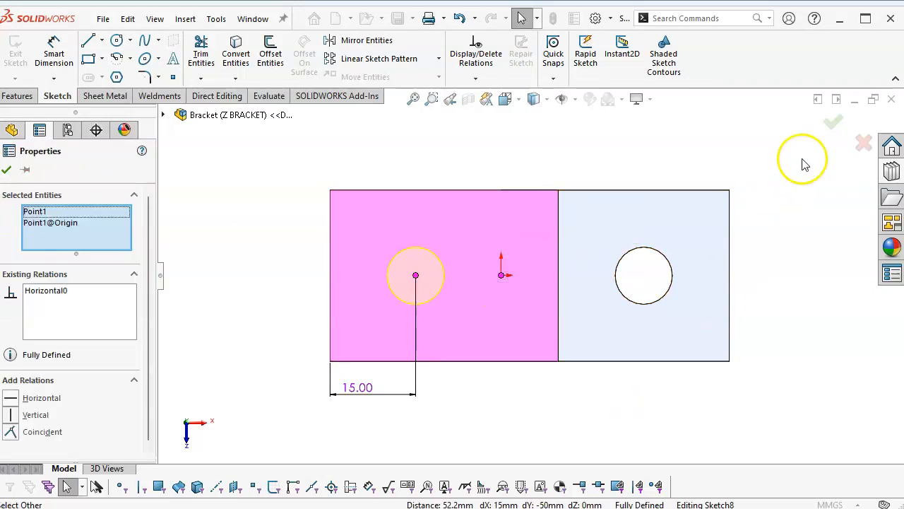
{"action": "left_click", "coordinate": [833, 122]}
{"action": "mouse_move", "coordinate": [692, 460]}
{"action": "middle_mouse_down"}
{"action": "mouse_move", "coordinate": [678, 322]}
{"action": "mouse_move", "coordinate": [700, 246]}
{"action": "middle_mouse_up"}
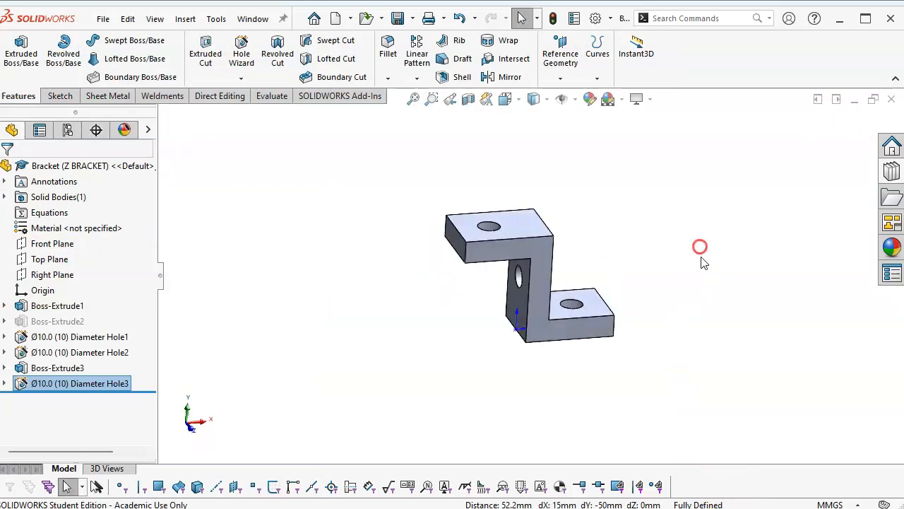
{"action": "left_click", "coordinate": [666, 283]}
{"action": "key", "text": "ctrl+7"}
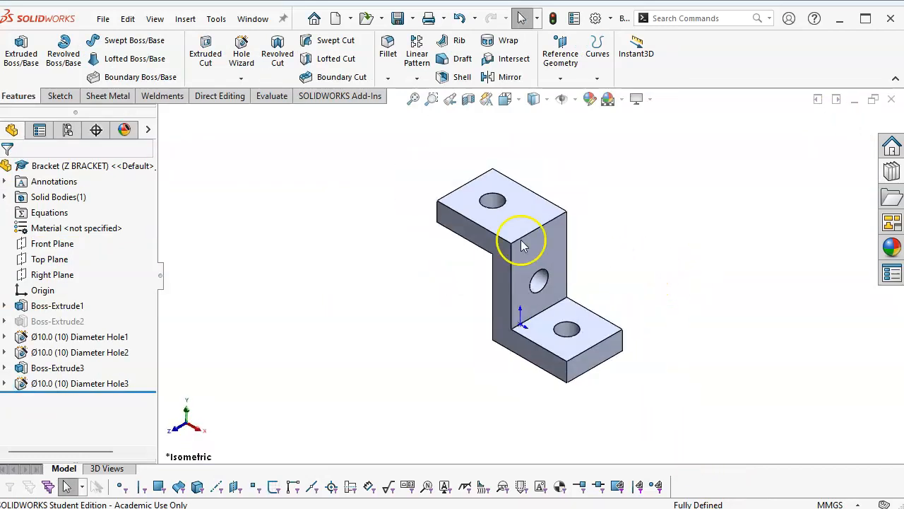
Step: Check the C BRACKET configuration, activate Default and suppress its two remaining 10 mm hole features
{"action": "left_click", "coordinate": [69, 131]}
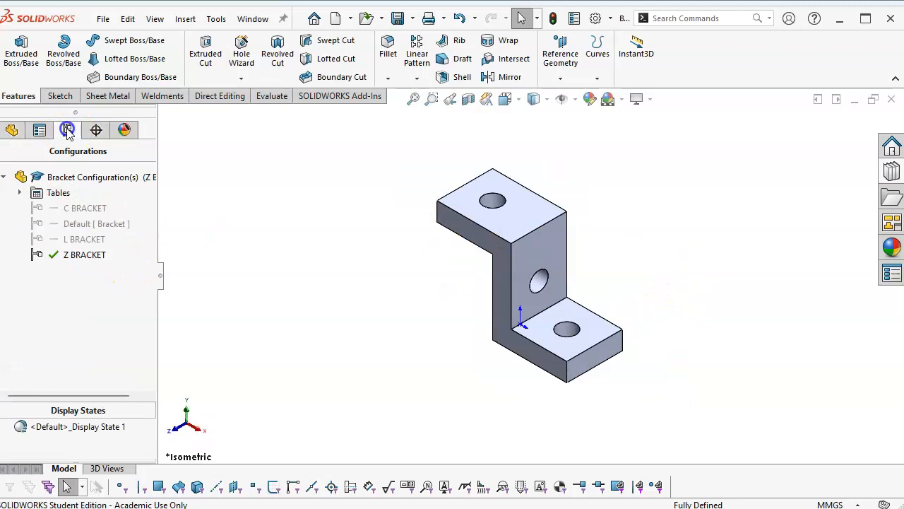
{"action": "double_click", "coordinate": [55, 210]}
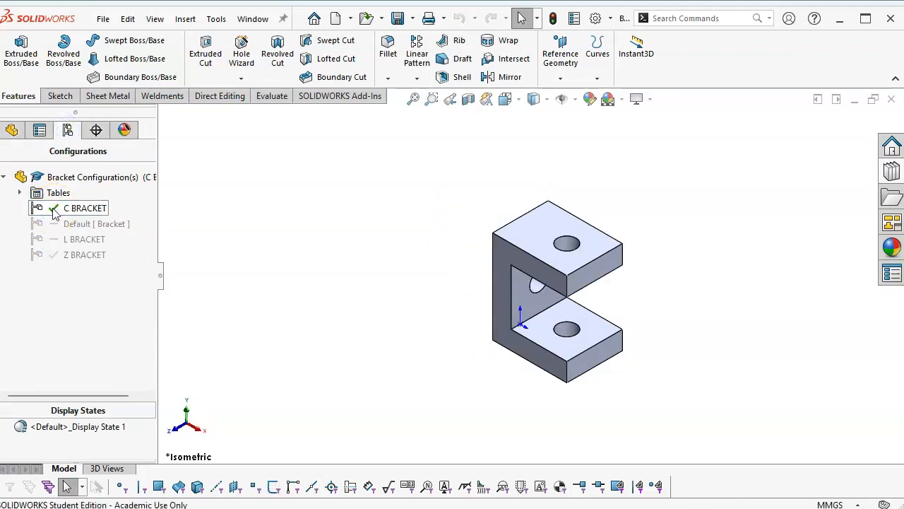
{"action": "double_click", "coordinate": [76, 223]}
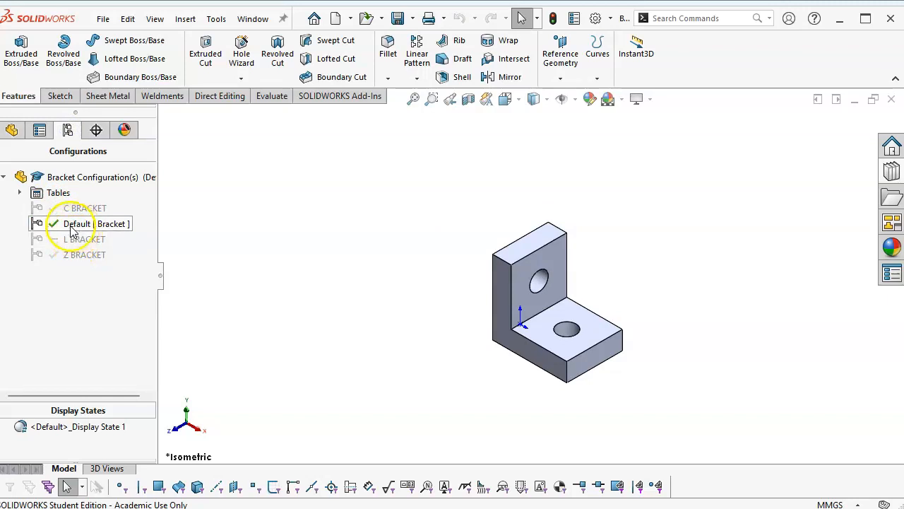
{"action": "left_click", "coordinate": [11, 130]}
{"action": "left_click", "coordinate": [65, 337]}
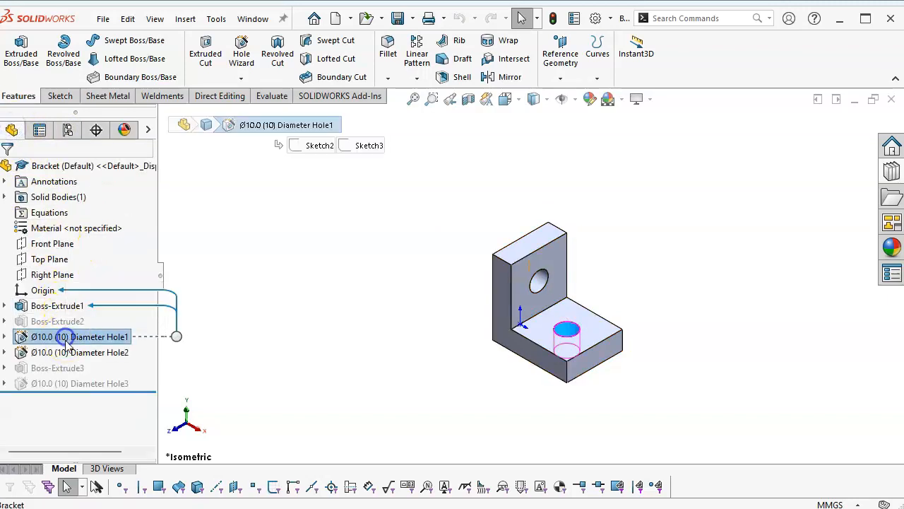
{"action": "left_click", "coordinate": [67, 353], "text": "ctrl"}
{"action": "left_click", "coordinate": [74, 300]}
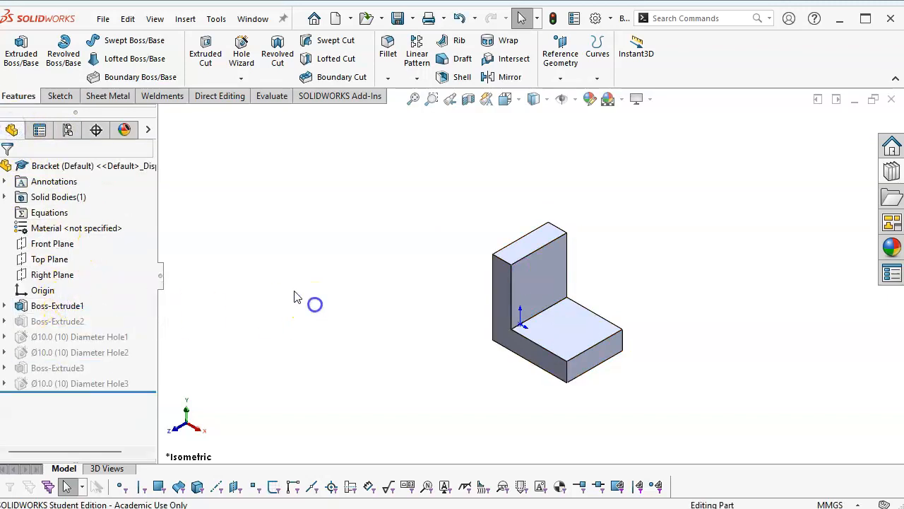
Step: Activate the L BRACKET and Z BRACKET configurations in turn to check their shapes, ending on Z BRACKET
{"action": "left_click", "coordinate": [67, 130]}
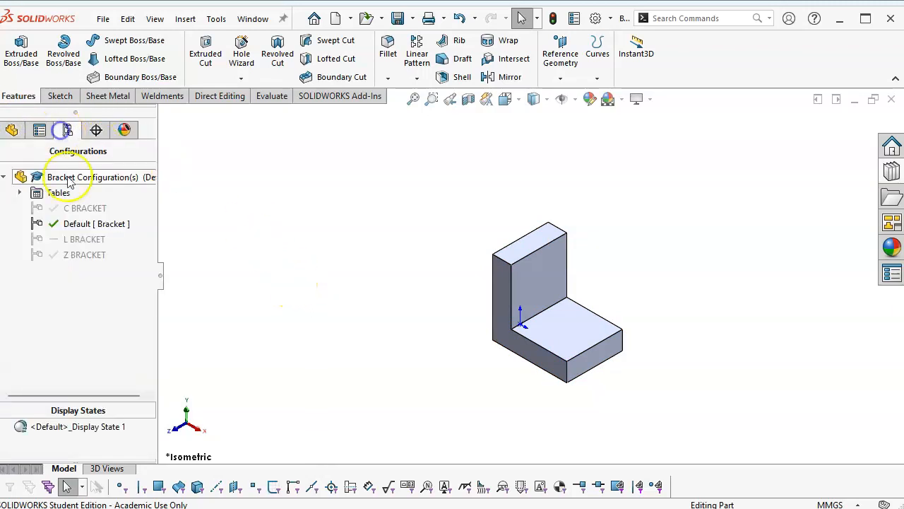
{"action": "double_click", "coordinate": [67, 239]}
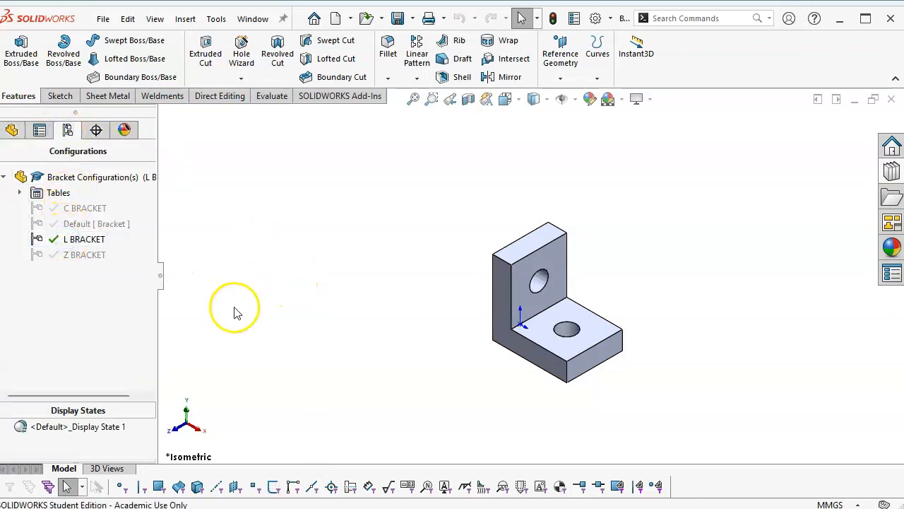
{"action": "double_click", "coordinate": [86, 254]}
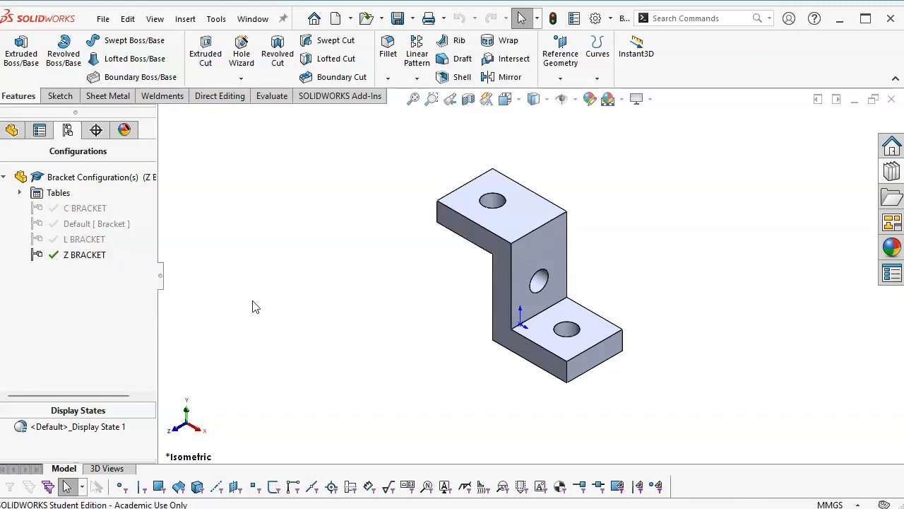